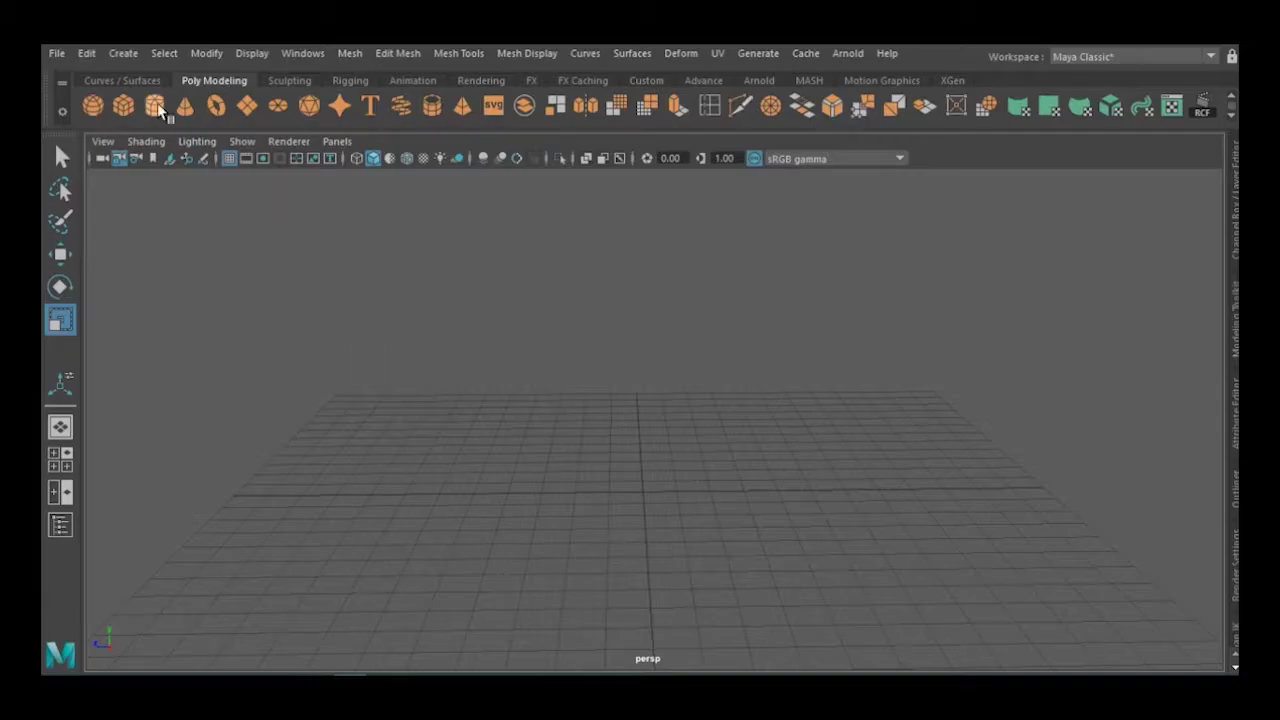
Create a polygon cylinder at the origin and set its Subdivisions Axis to 8.
click(155, 106)
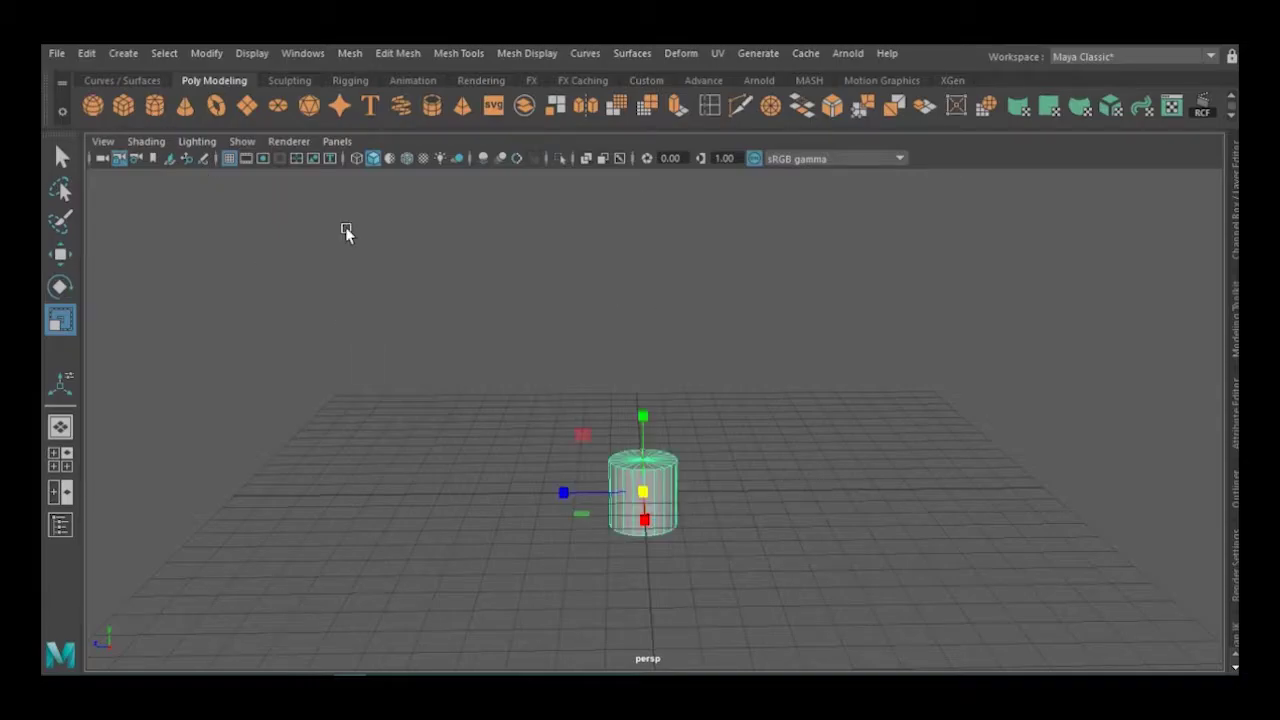
click(406, 158)
click(812, 441)
click(648, 489)
key(ctrl+a)
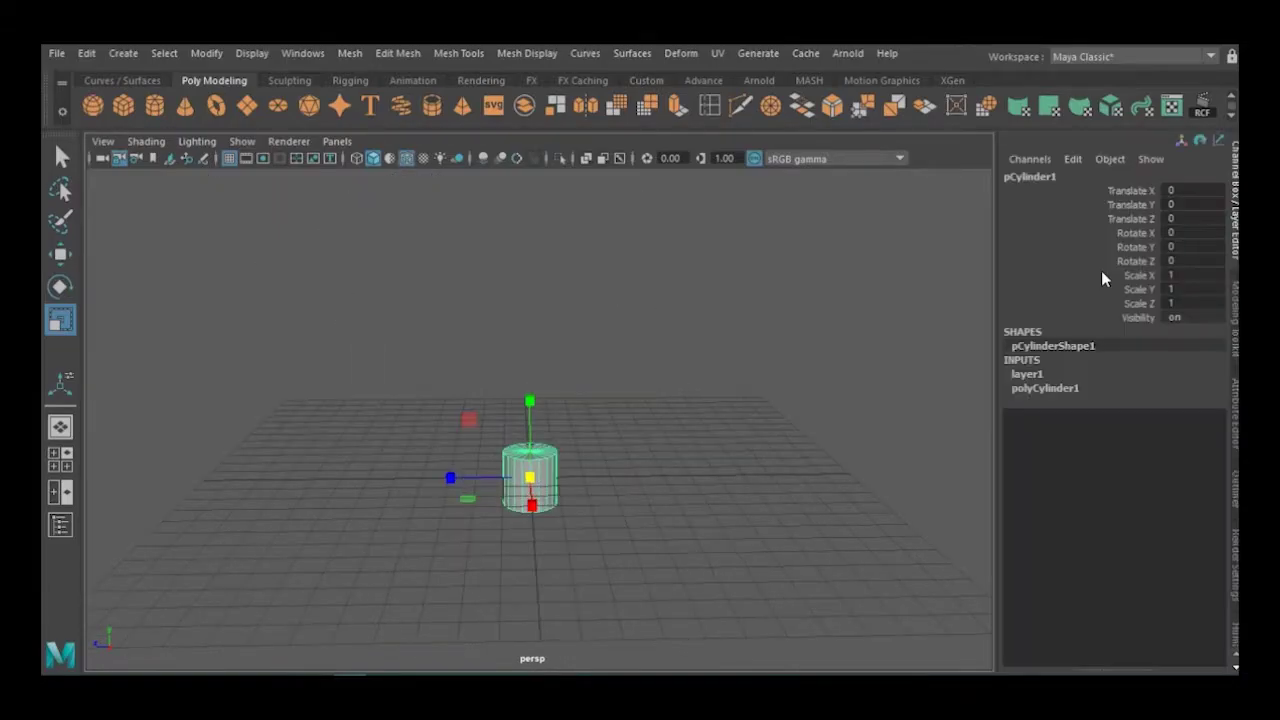
click(1048, 388)
click(1112, 432)
middle_drag(1240, 410, 1222, 404)
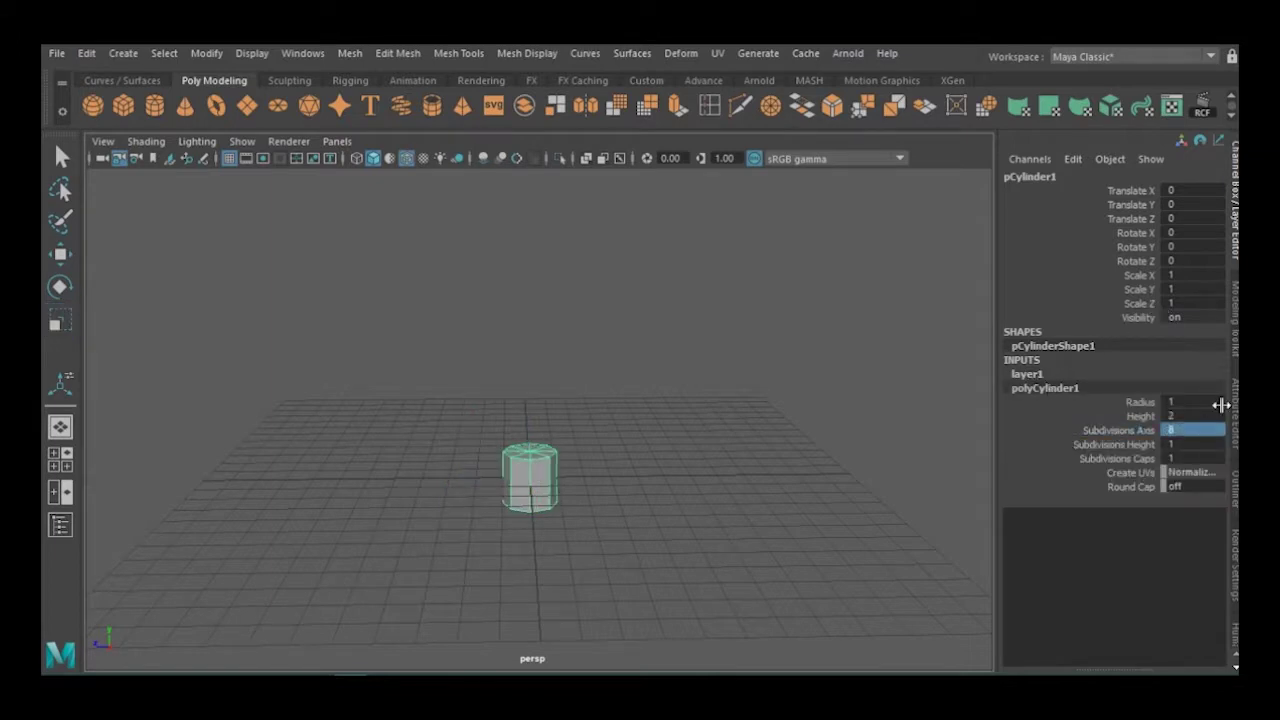
click(1234, 232)
Scale the cylinder flat in Y and wider in X into an octagonal disc.
key(r)
drag(643, 424, 643, 472)
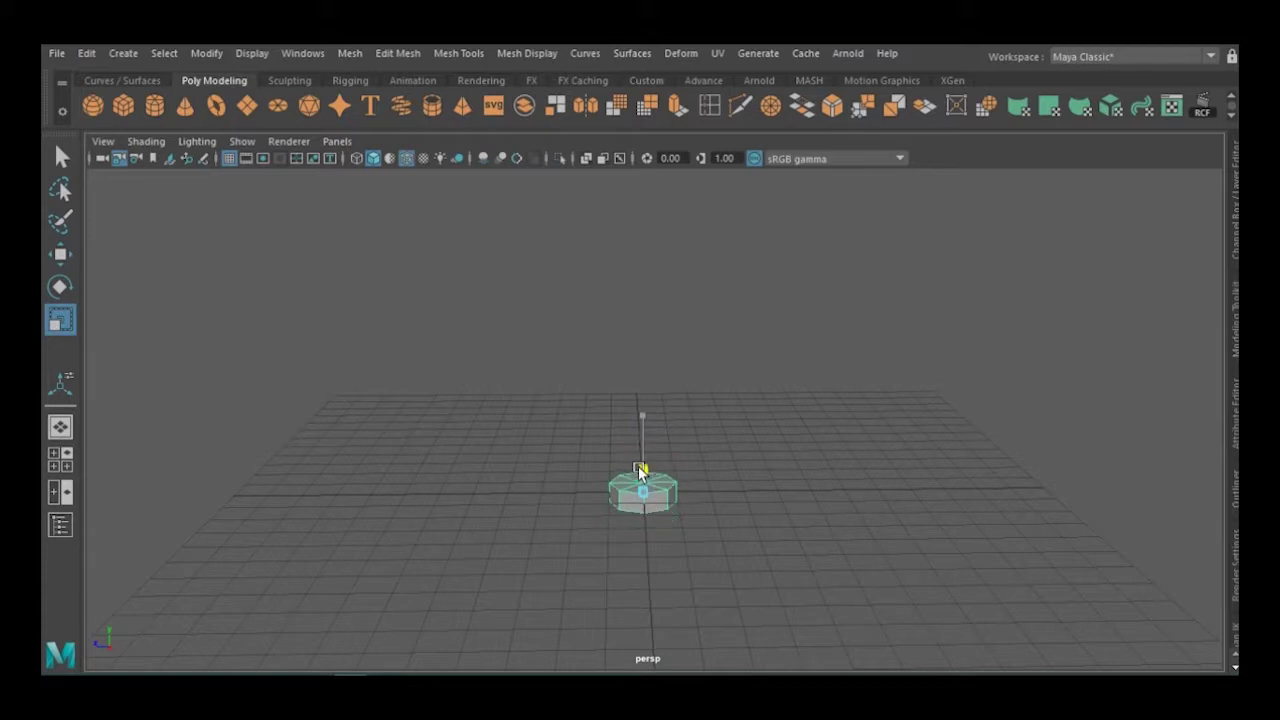
drag(555, 492, 552, 492)
right_drag(565, 198, 571, 152)
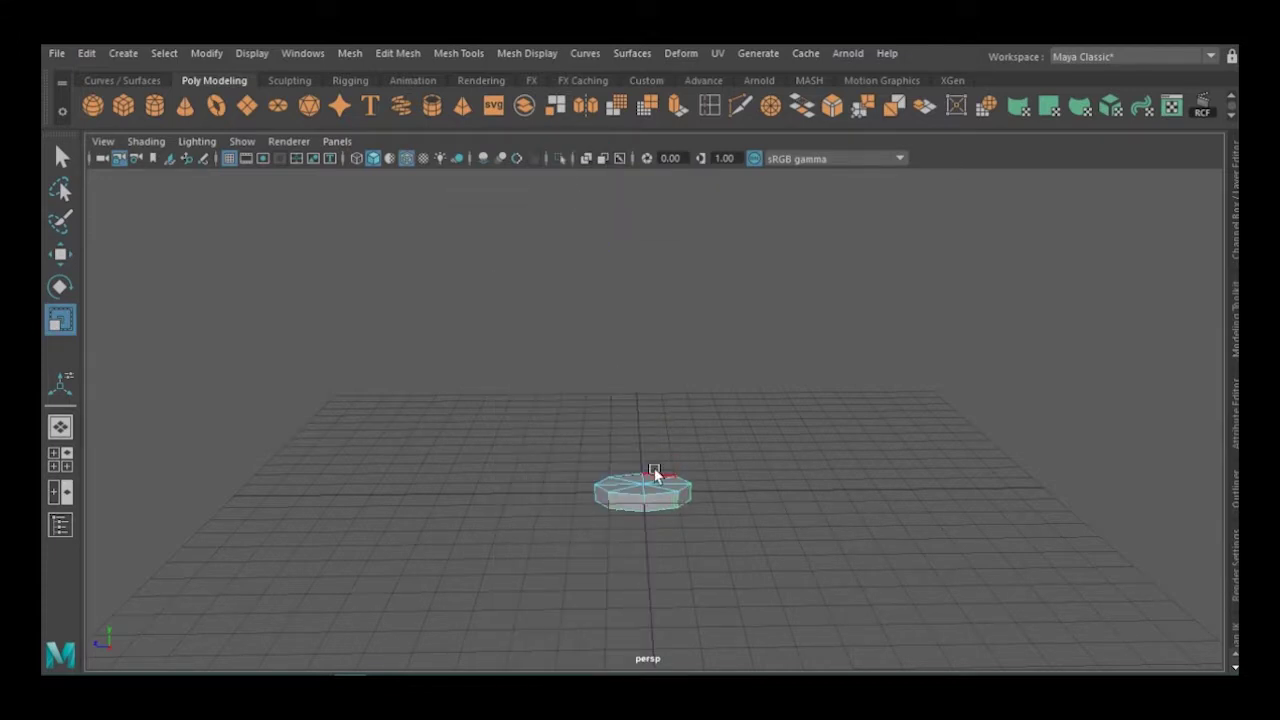
alt+drag(642, 446, 642, 480)
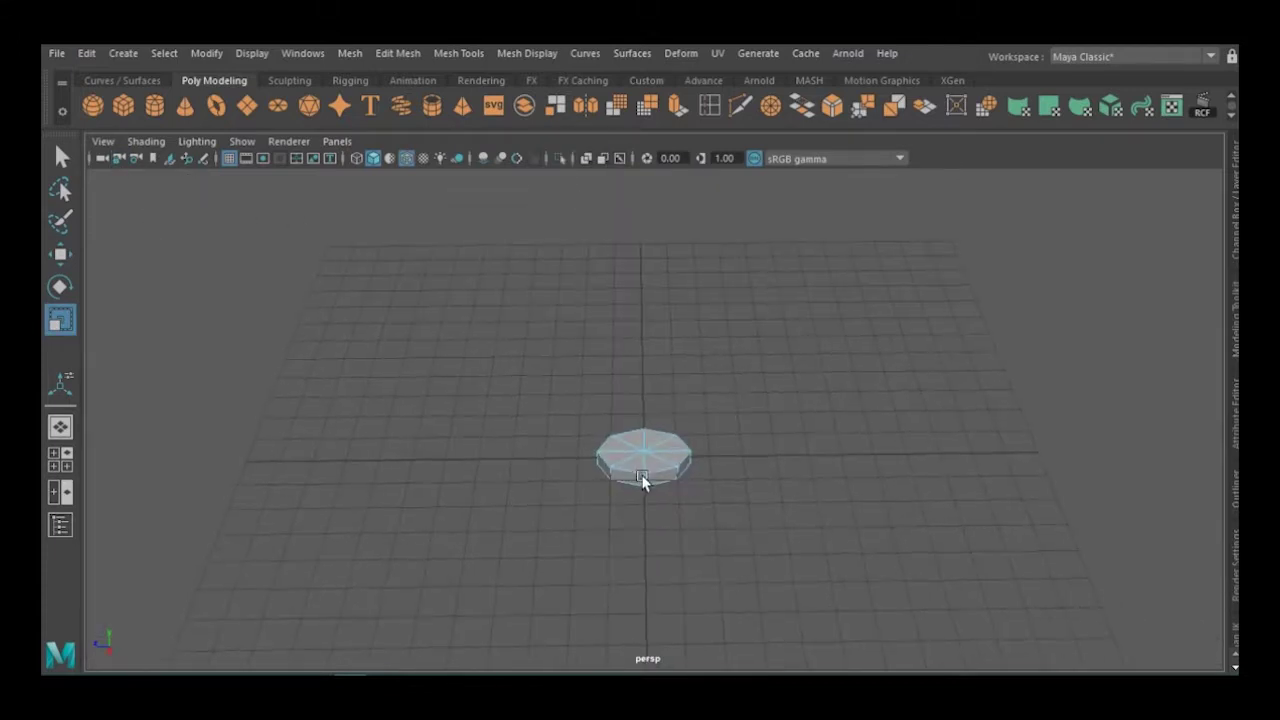
right_drag(634, 215, 708, 174)
alt+drag(697, 383, 703, 397)
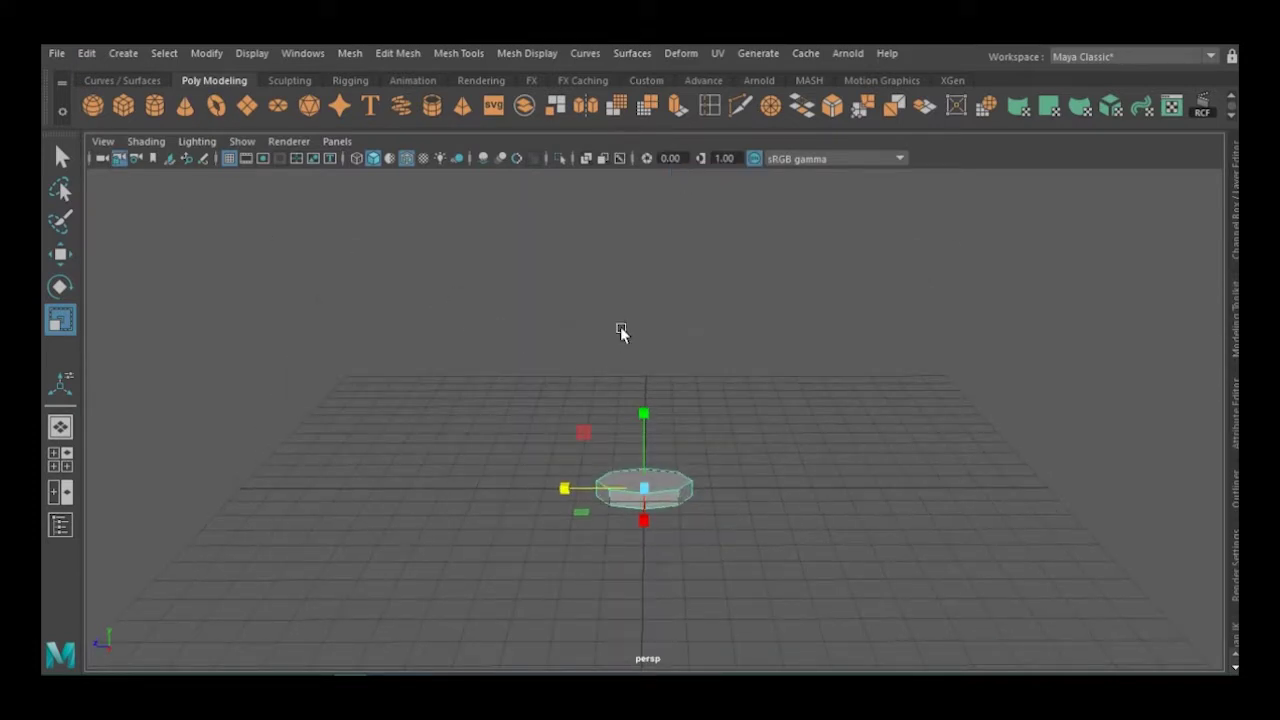
drag(566, 491, 560, 490)
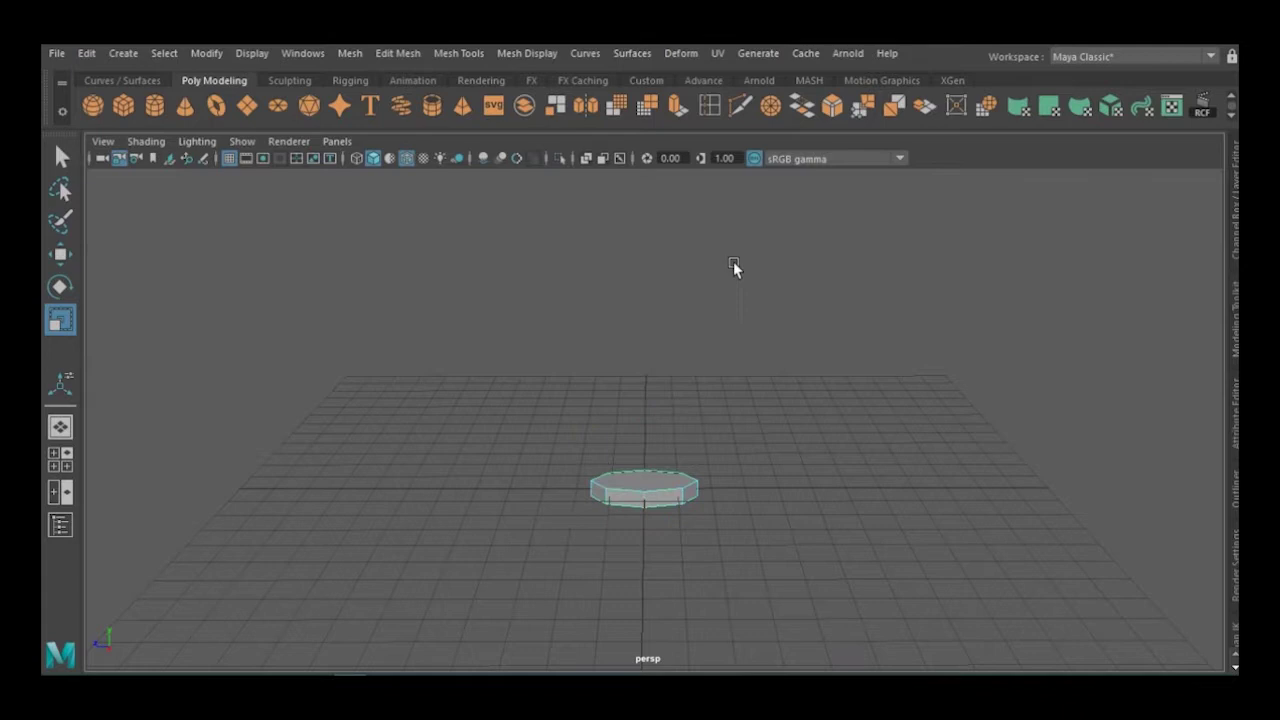
Extrude the disc's top face upward into a tall column.
key(F11)
click(646, 480)
key(ctrl+e)
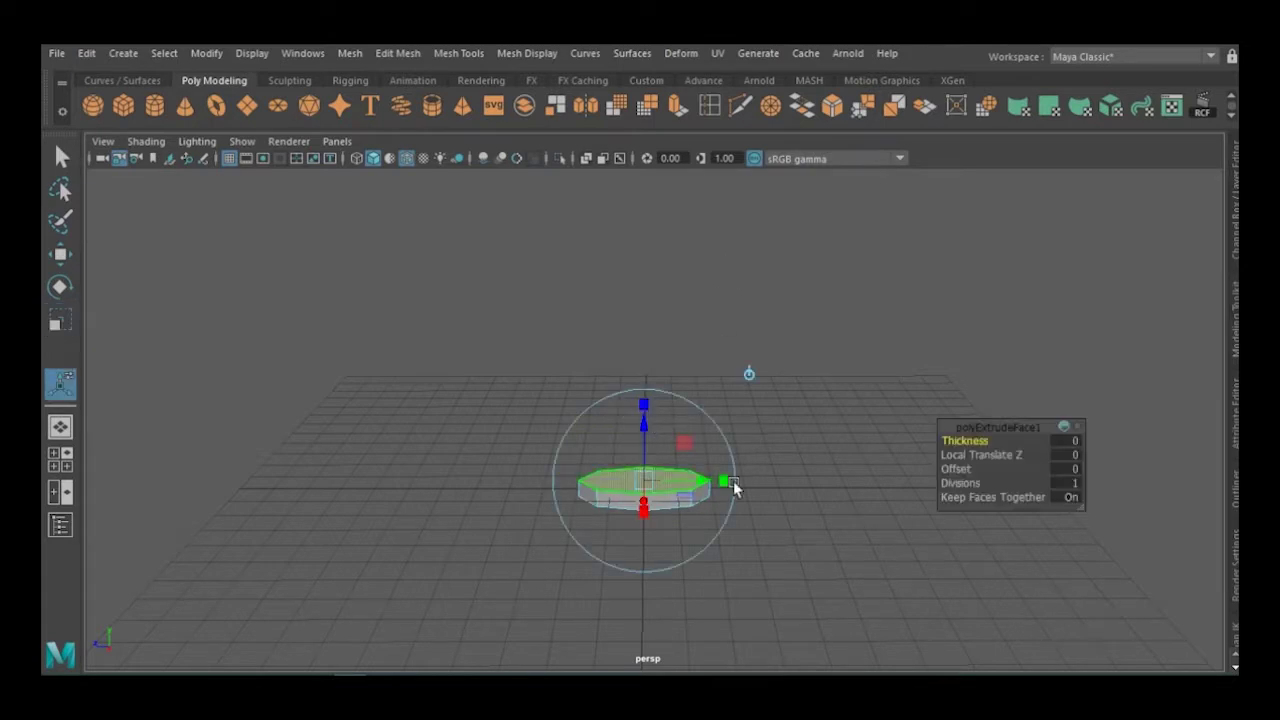
click(643, 483)
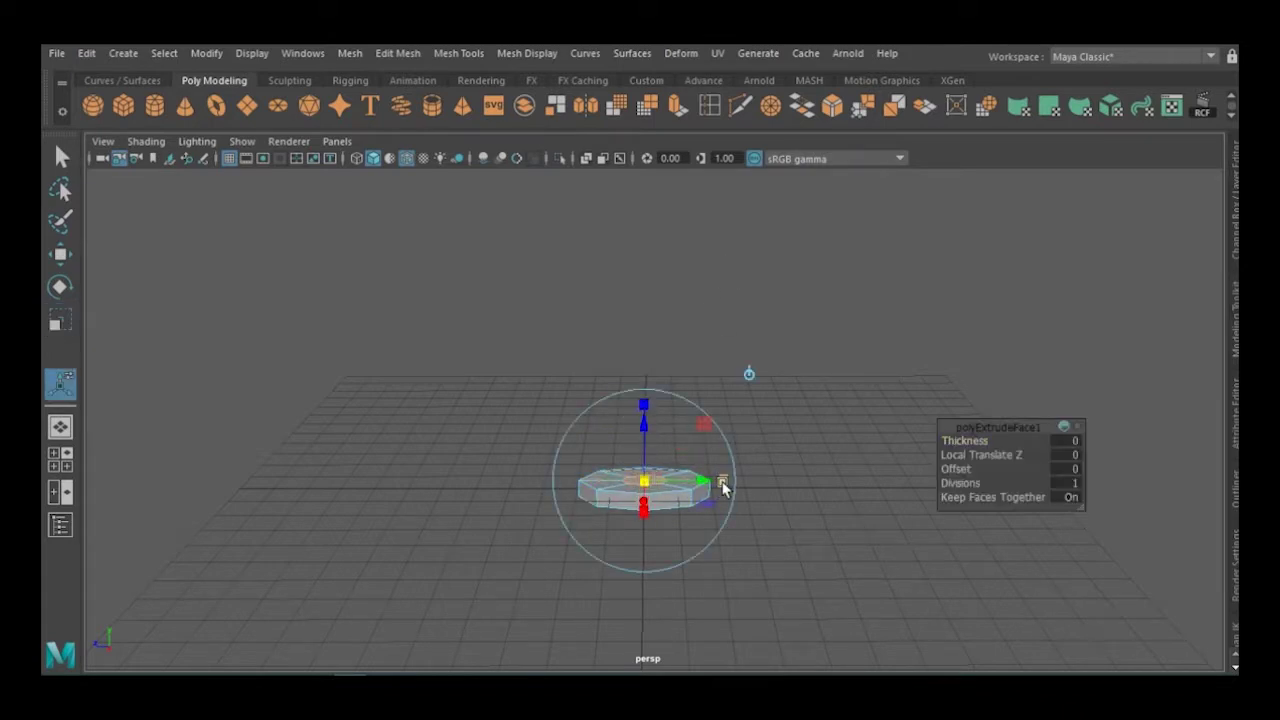
key(ctrl+e)
drag(652, 385, 648, 208)
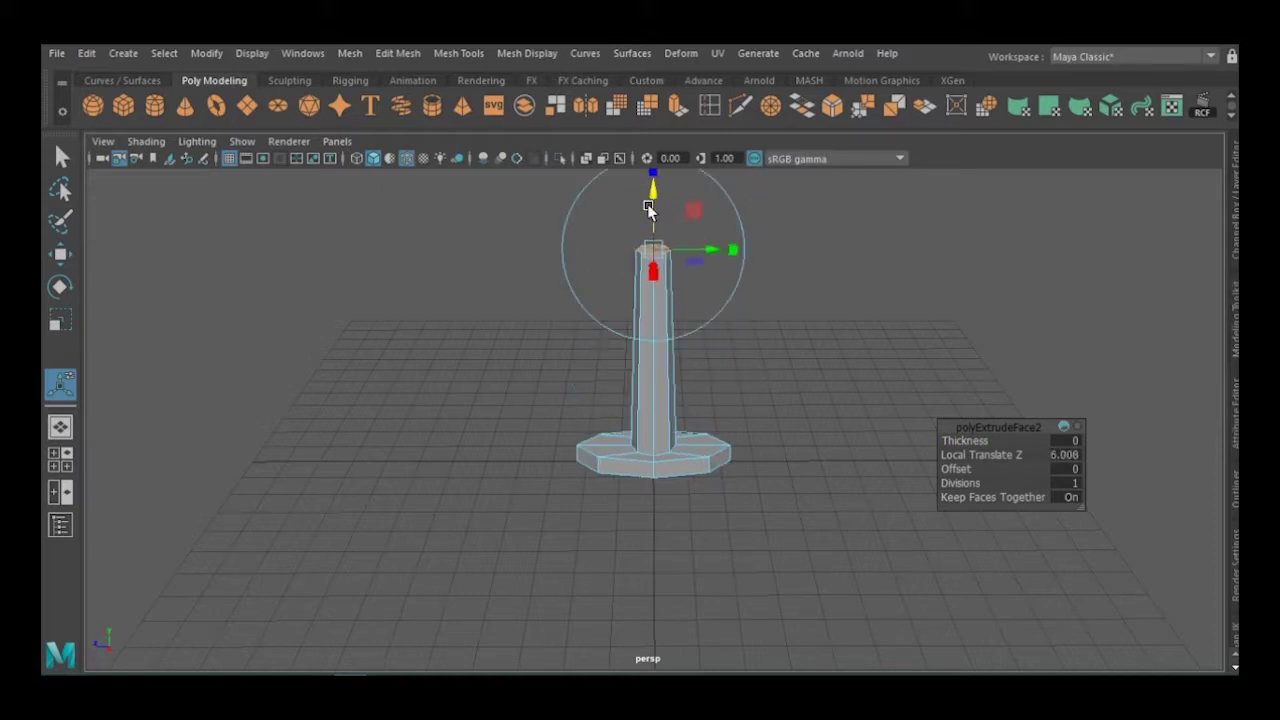
Insert an edge loop partway up the column and extrude its face ring outward into a collar.
right_drag(515, 205, 465, 215)
click(714, 103)
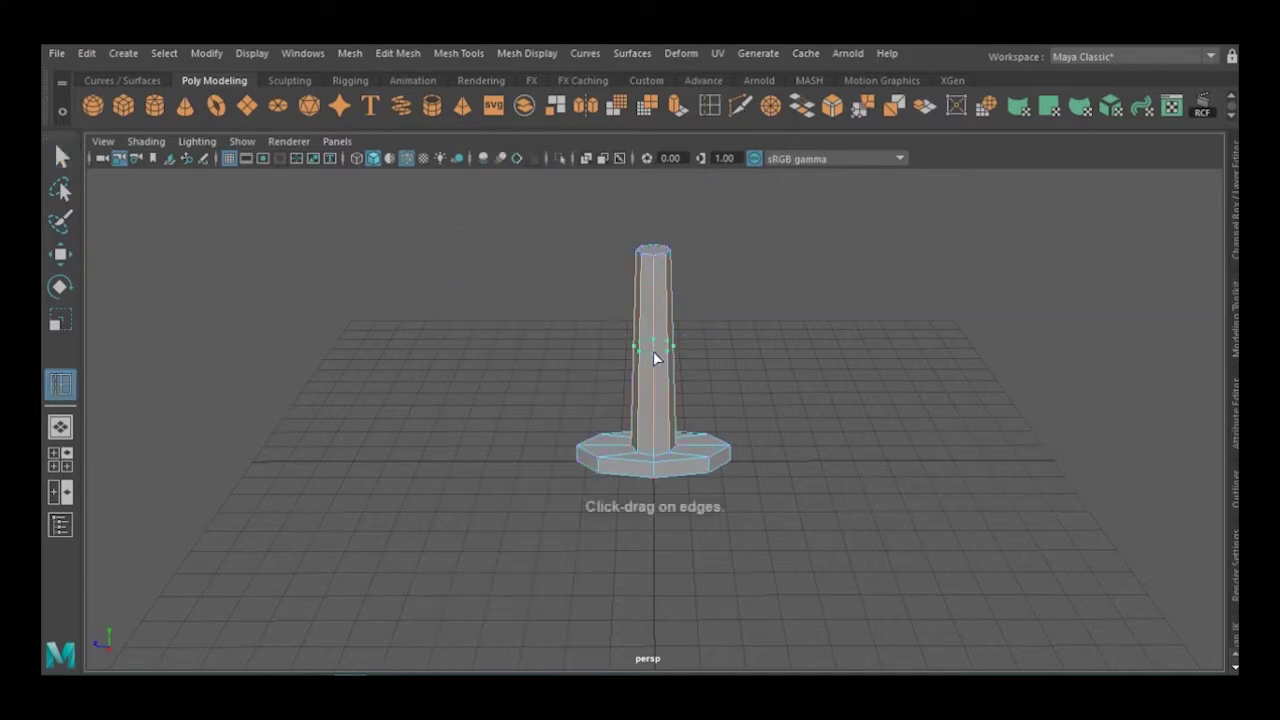
click(658, 332)
key(w)
right_drag(531, 210, 606, 316)
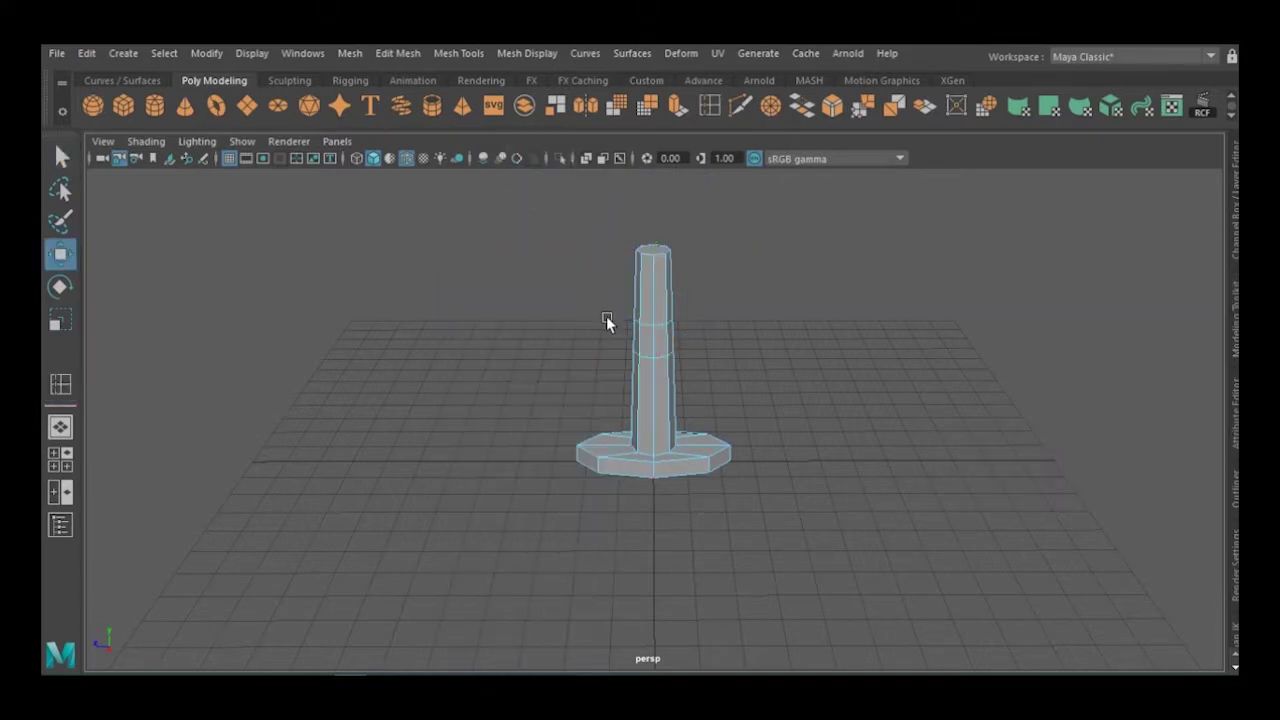
drag(709, 341, 712, 342)
key(ctrl+e)
drag(611, 366, 640, 366)
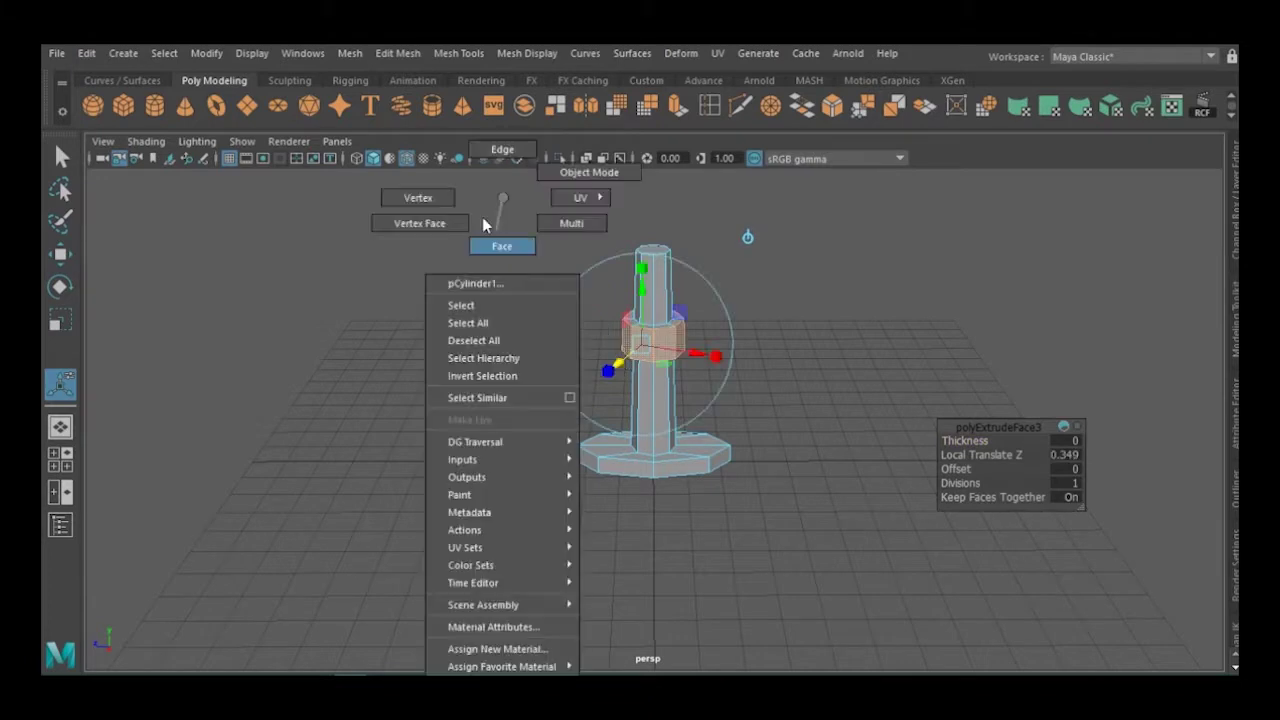
right_drag(500, 205, 700, 283)
drag(700, 283, 702, 285)
key(w)
Add a second edge loop above the collar and extrude it into another bulge.
right_drag(522, 197, 444, 200)
click(709, 105)
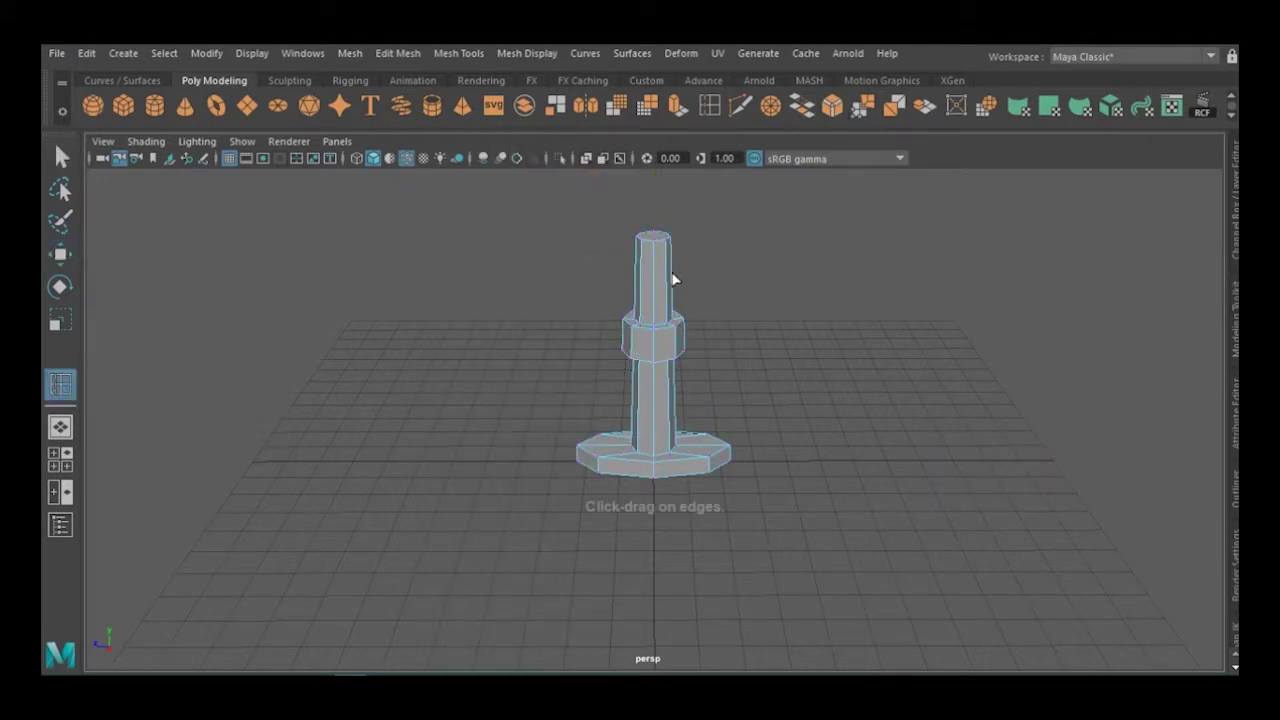
click(664, 282)
key(w)
right_drag(550, 200, 542, 242)
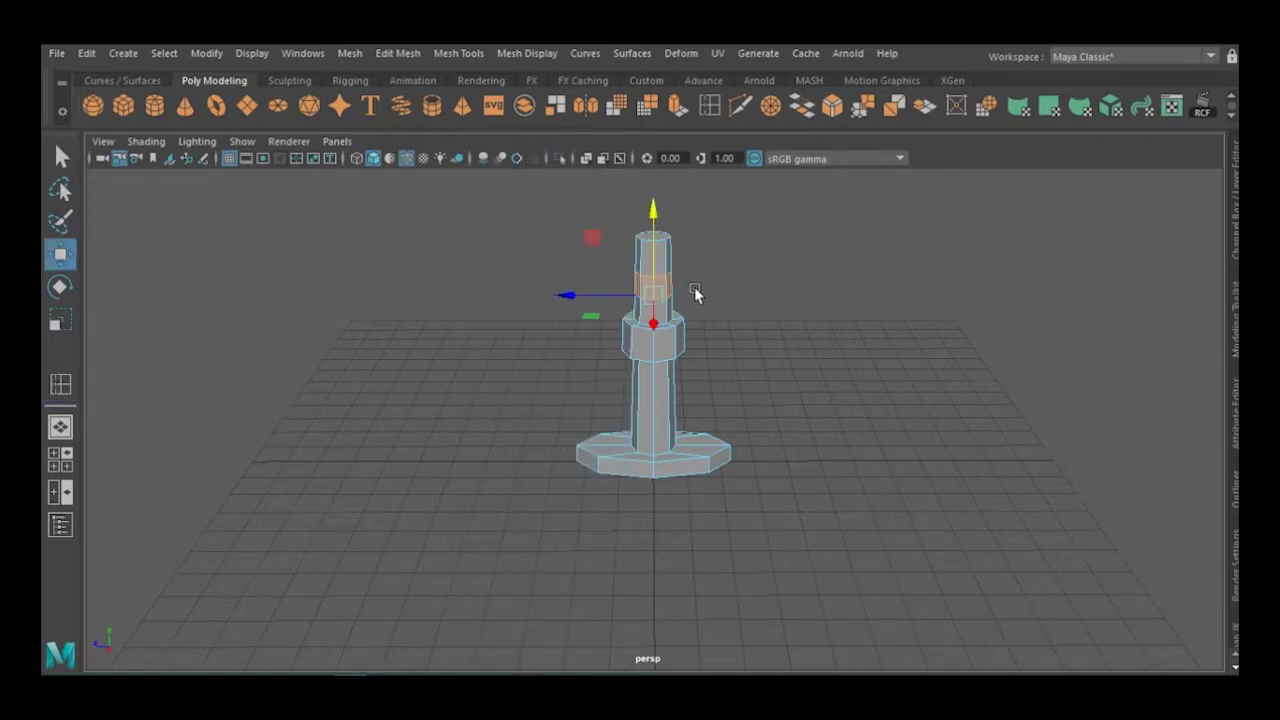
key(ctrl+e)
drag(694, 290, 679, 297)
Box-select a vertex ring on the column and scale it to refine the collars.
right_drag(491, 210, 412, 198)
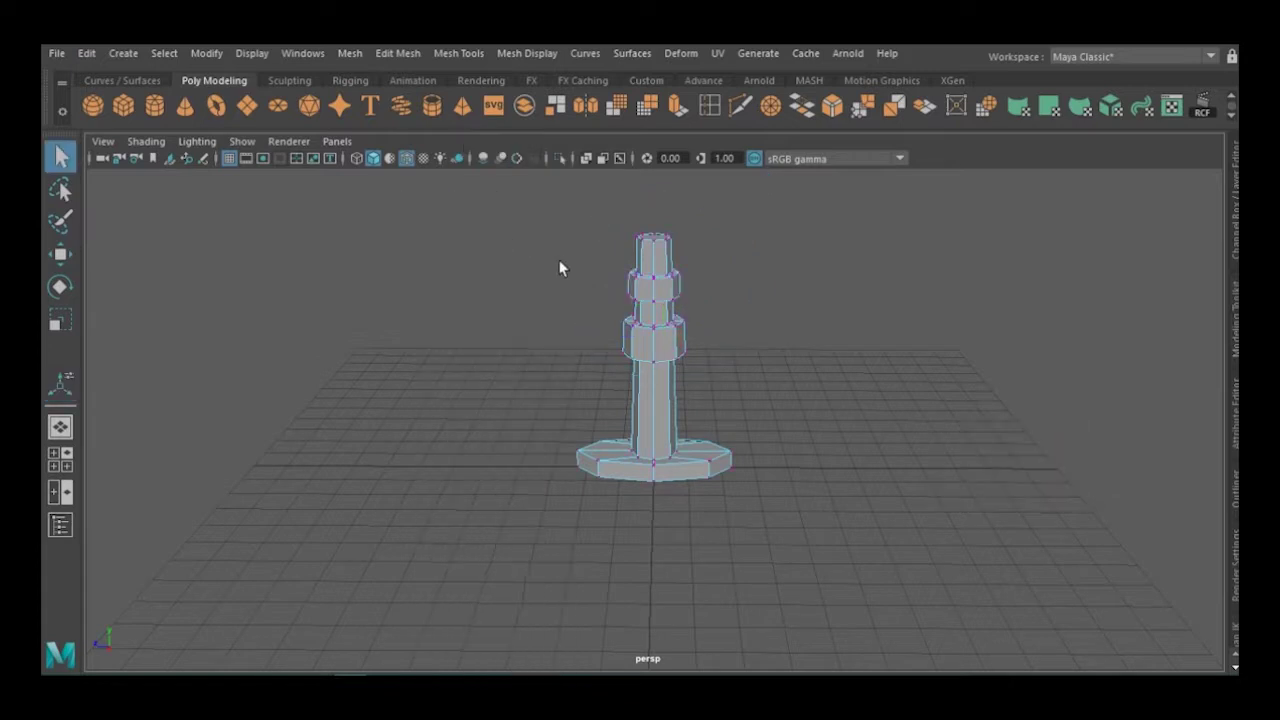
drag(567, 258, 716, 300)
key(r)
drag(594, 223, 589, 243)
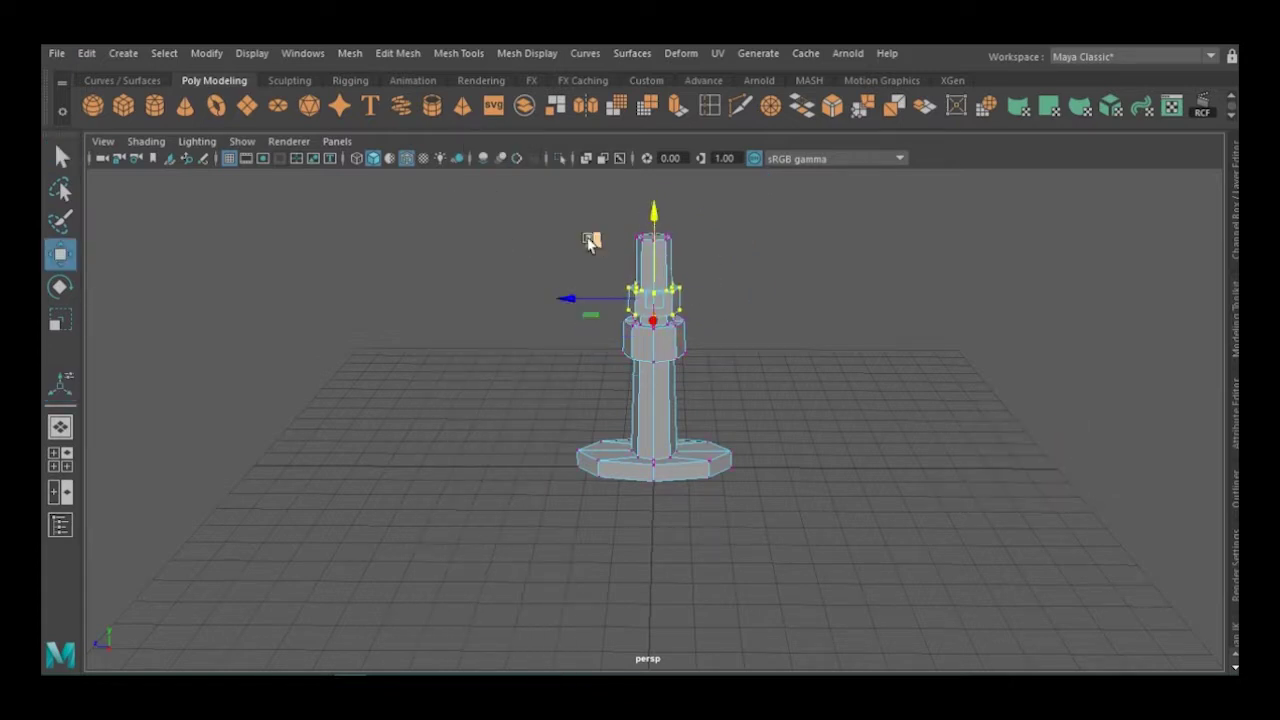
key(q)
key(y)
right_drag(569, 210, 590, 243)
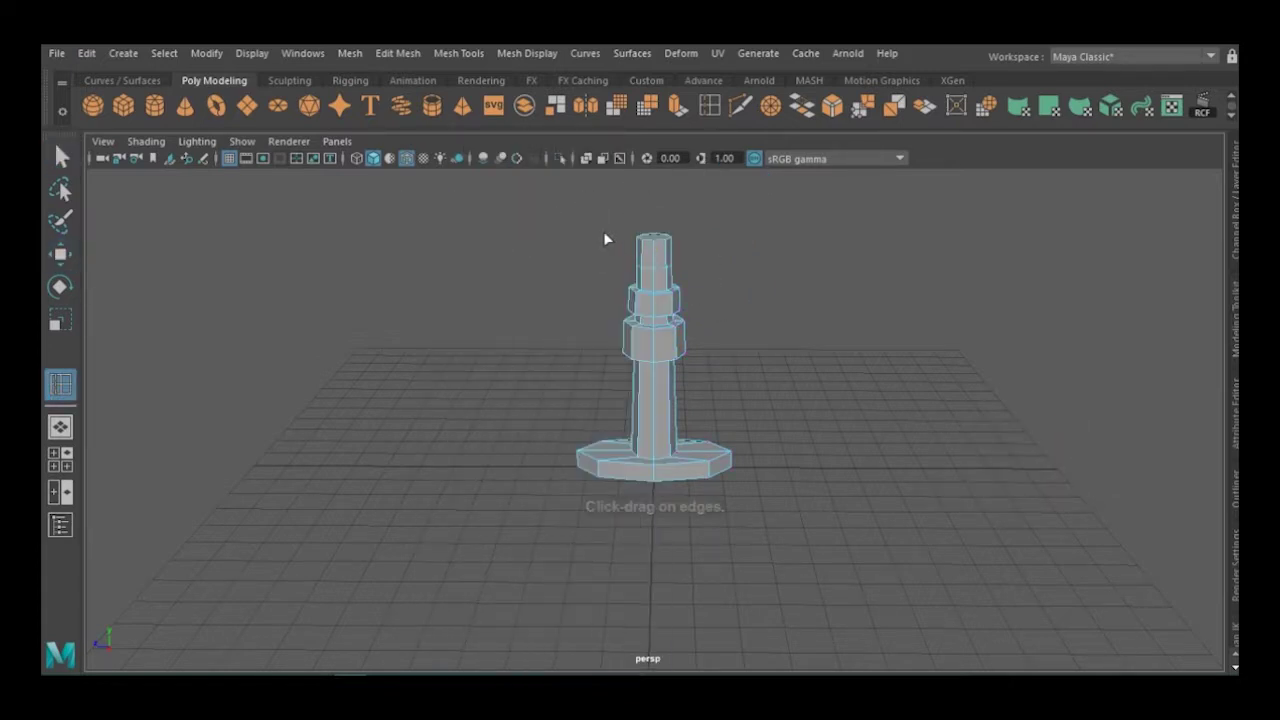
Extrude the column's top face larger and higher, then select its top vertices with soft selection.
click(650, 242)
key(ctrl+e)
drag(645, 203, 652, 190)
right_drag(455, 220, 390, 196)
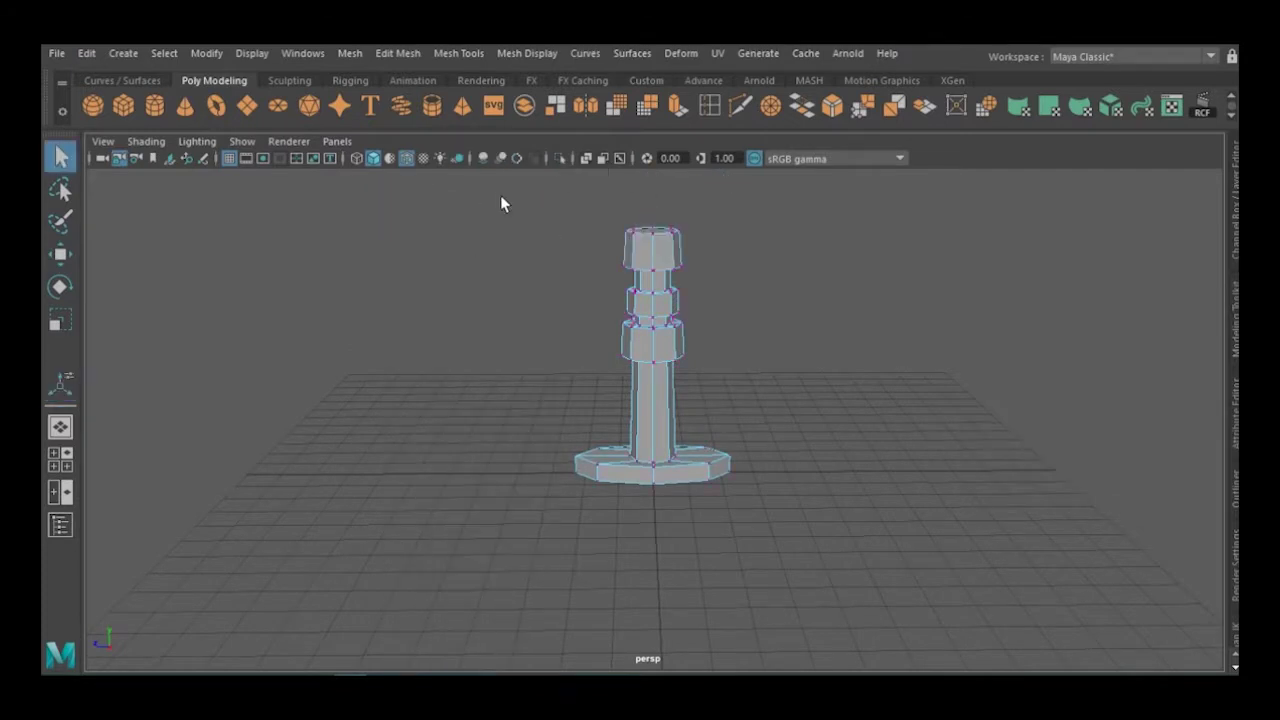
drag(718, 275, 718, 275)
key(w)
key(b)
Add further top extrusions, undoing one, to build the capped pommel dome.
click(648, 228)
key(ctrl+e)
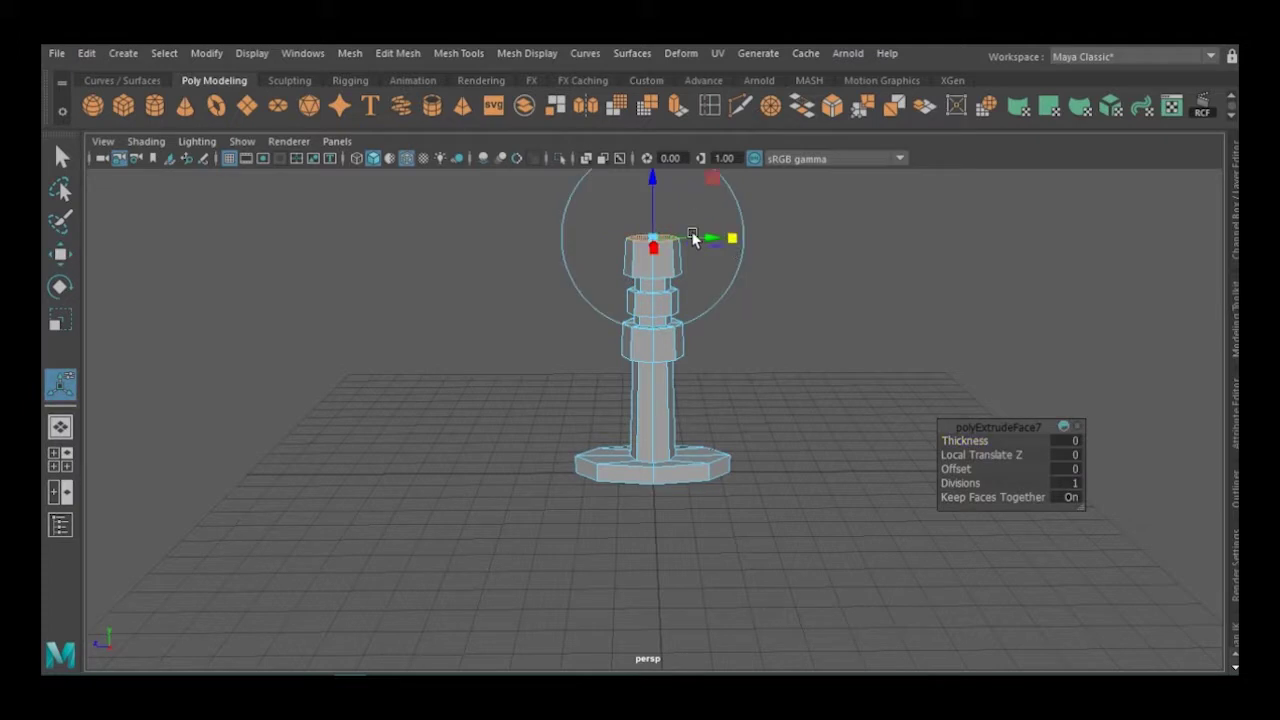
alt+drag(576, 202, 639, 278)
mouse_move(656, 186)
mouse_down()
mouse_move(727, 216)
mouse_move(654, 189)
mouse_up()
key(ctrl+e)
key(ctrl+e)
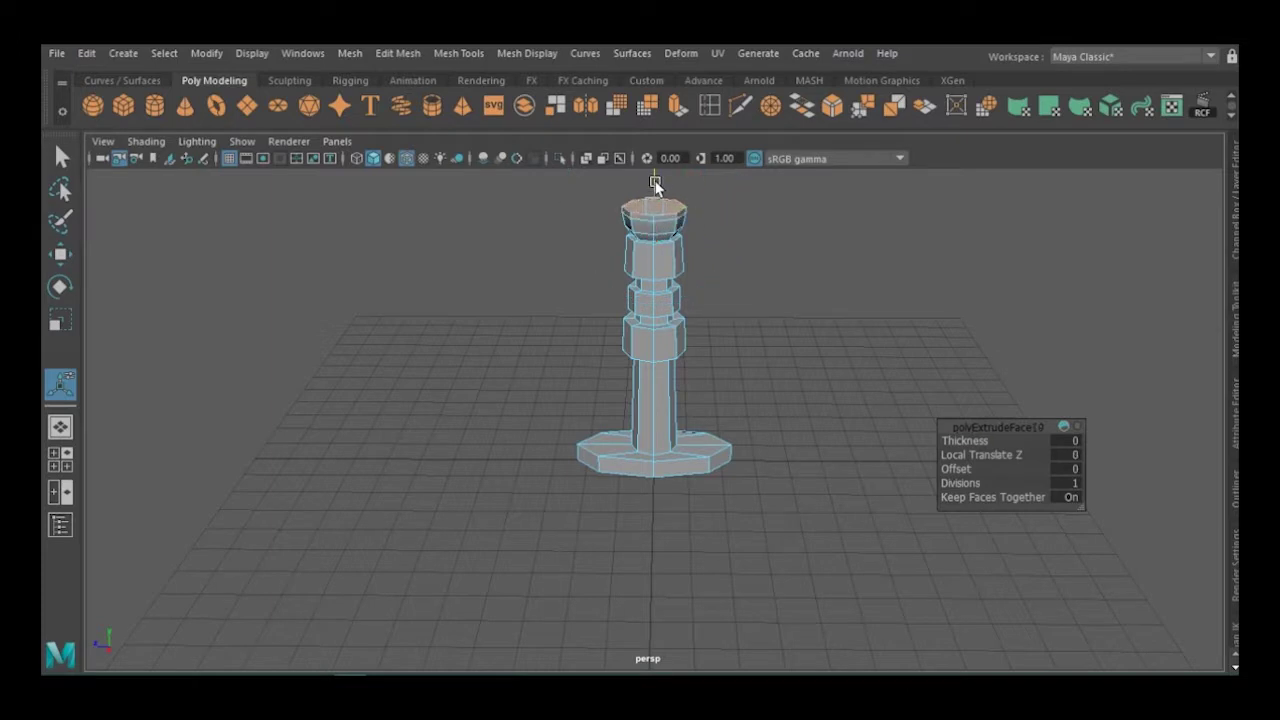
mouse_move(544, 377)
alt+middle_down()
mouse_move(546, 417)
mouse_move(543, 406)
alt+middle_up()
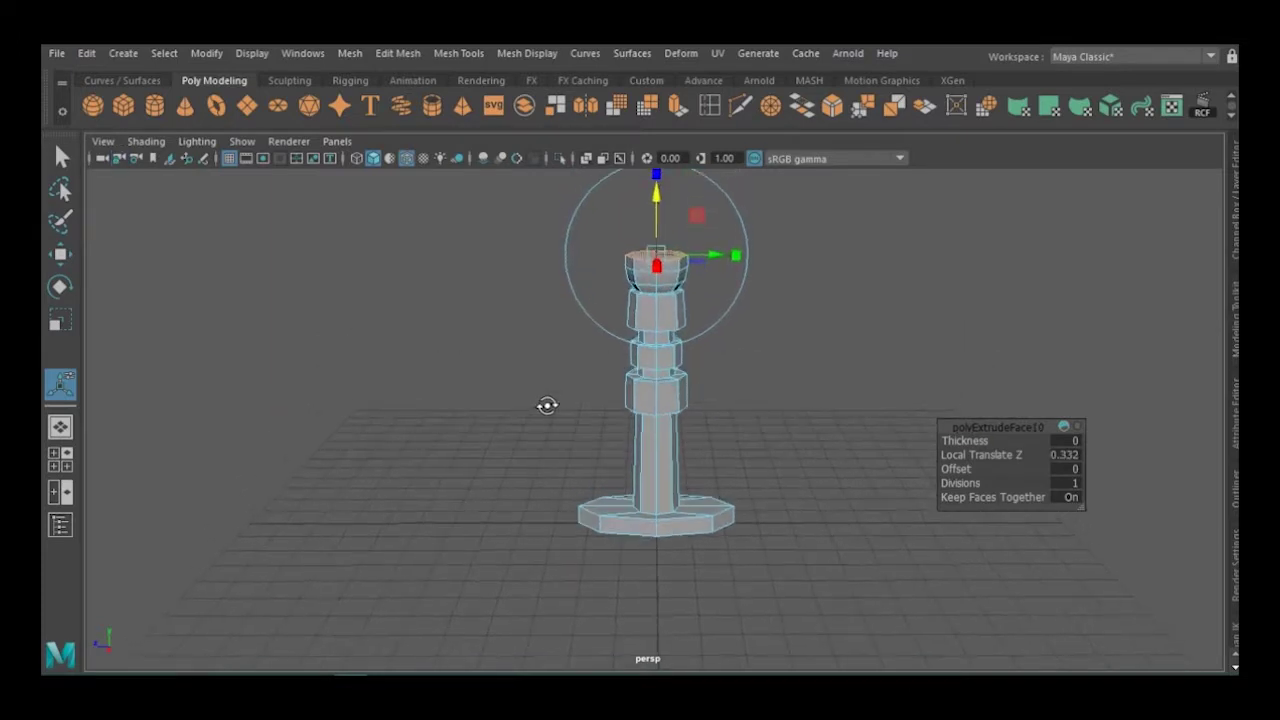
key(ctrl+z)
key(ctrl+e)
drag(657, 230, 657, 196)
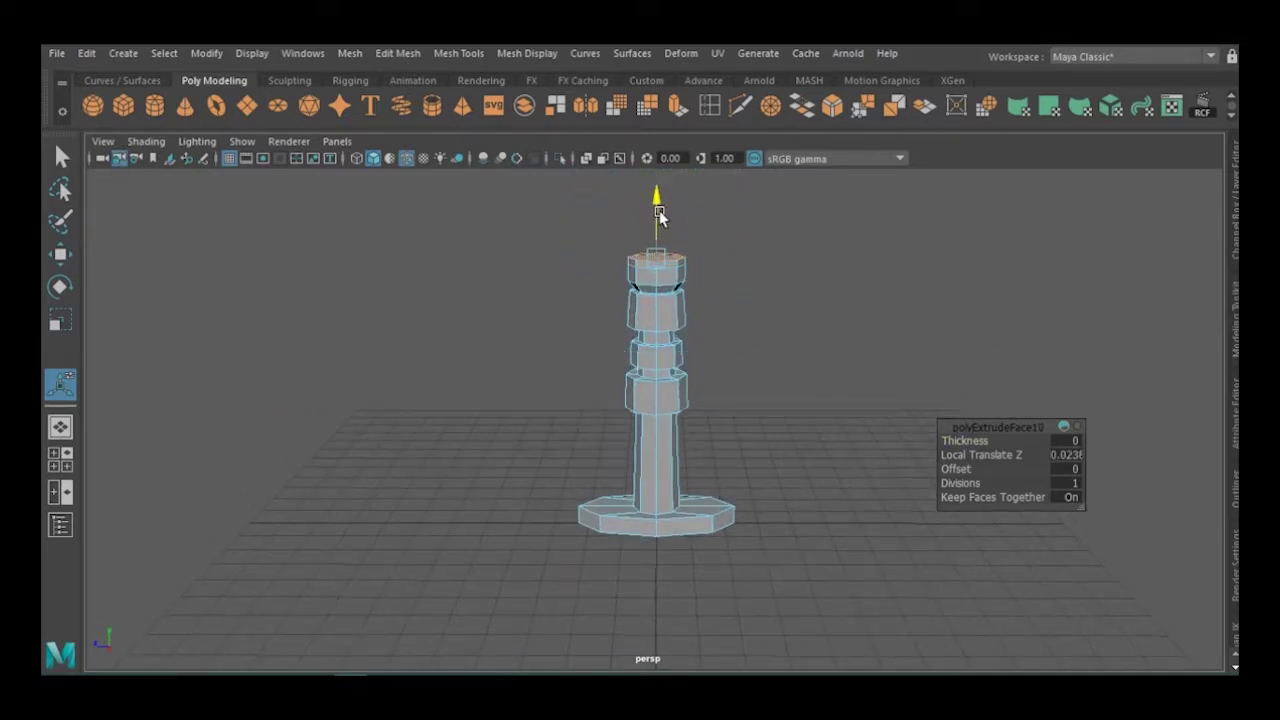
click(640, 240)
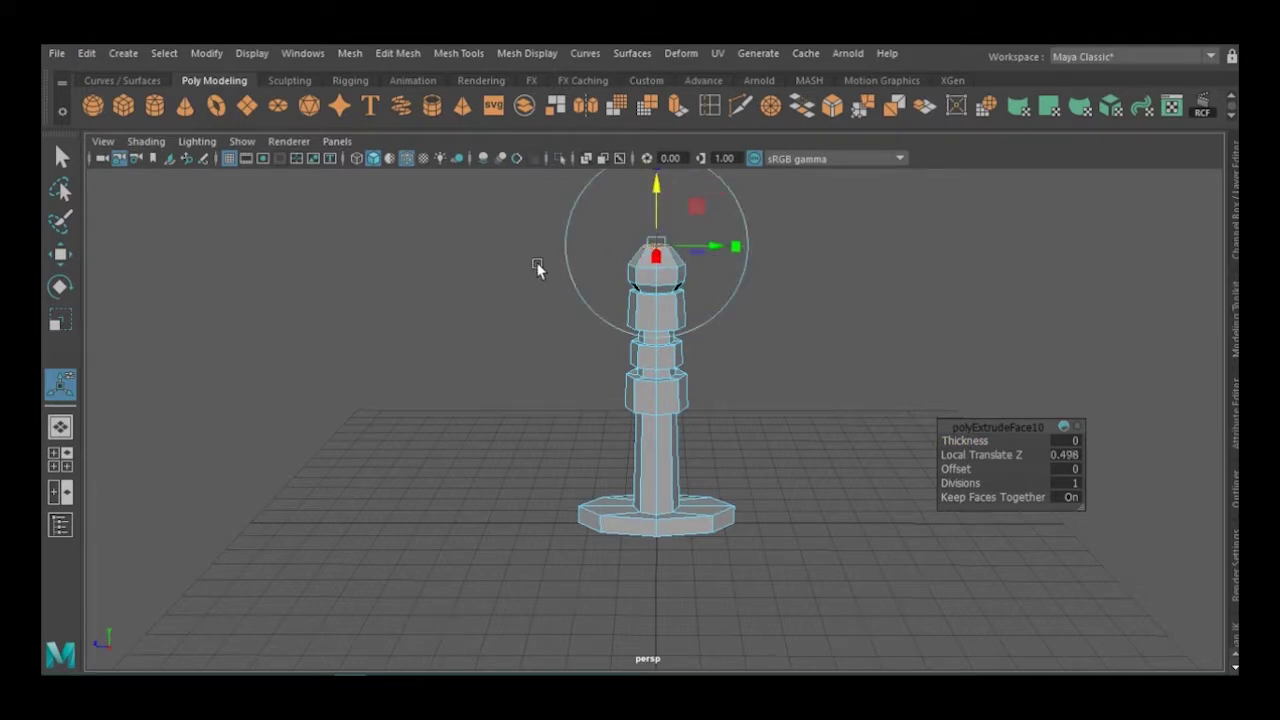
key(q)
key(F8)
Select the handle's upper vertex rings and scale them into grip ridges.
right_drag(797, 200, 744, 194)
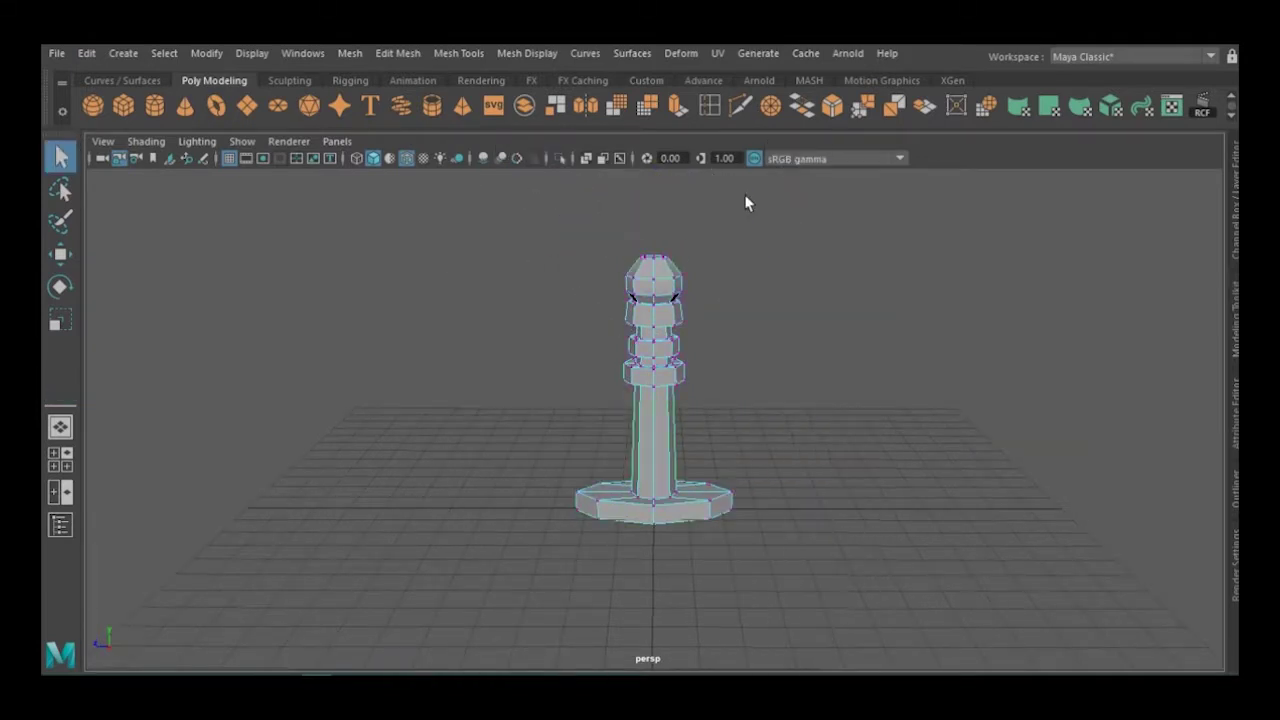
alt+drag(487, 405, 350, 442)
mouse_move(645, 533)
alt+mouse_down()
mouse_move(780, 491)
mouse_move(724, 490)
alt+mouse_up()
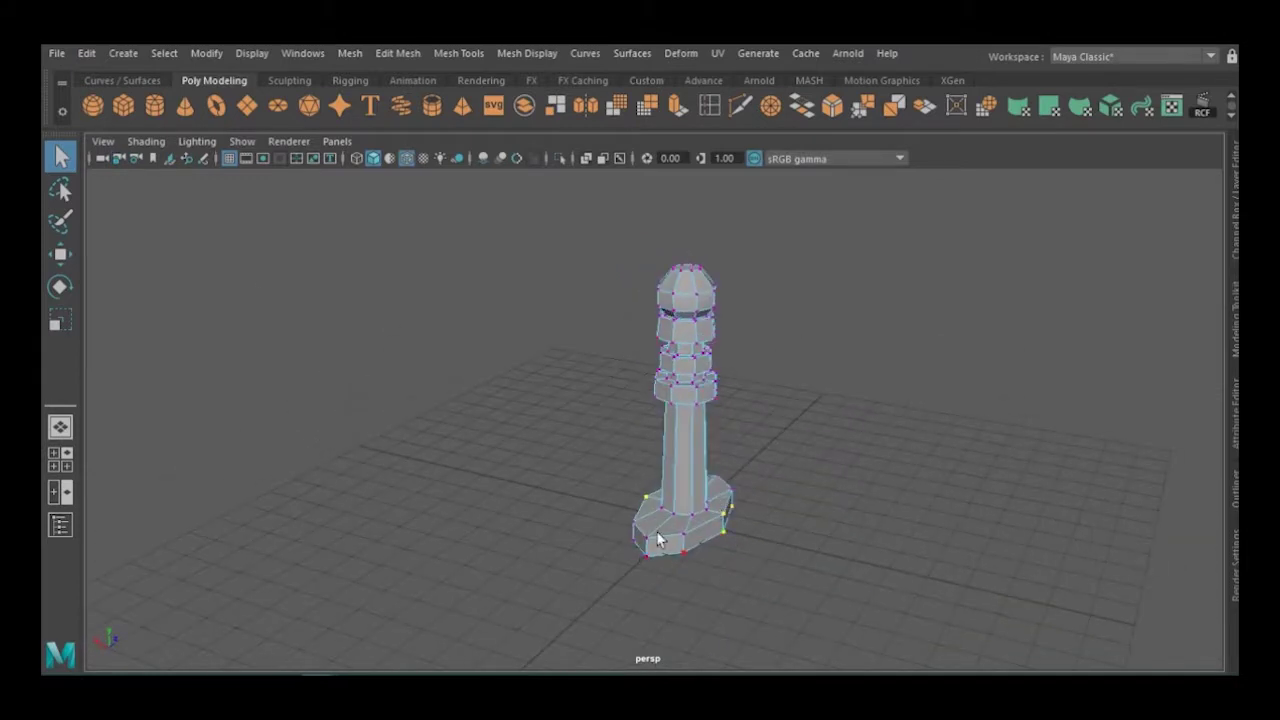
key(r)
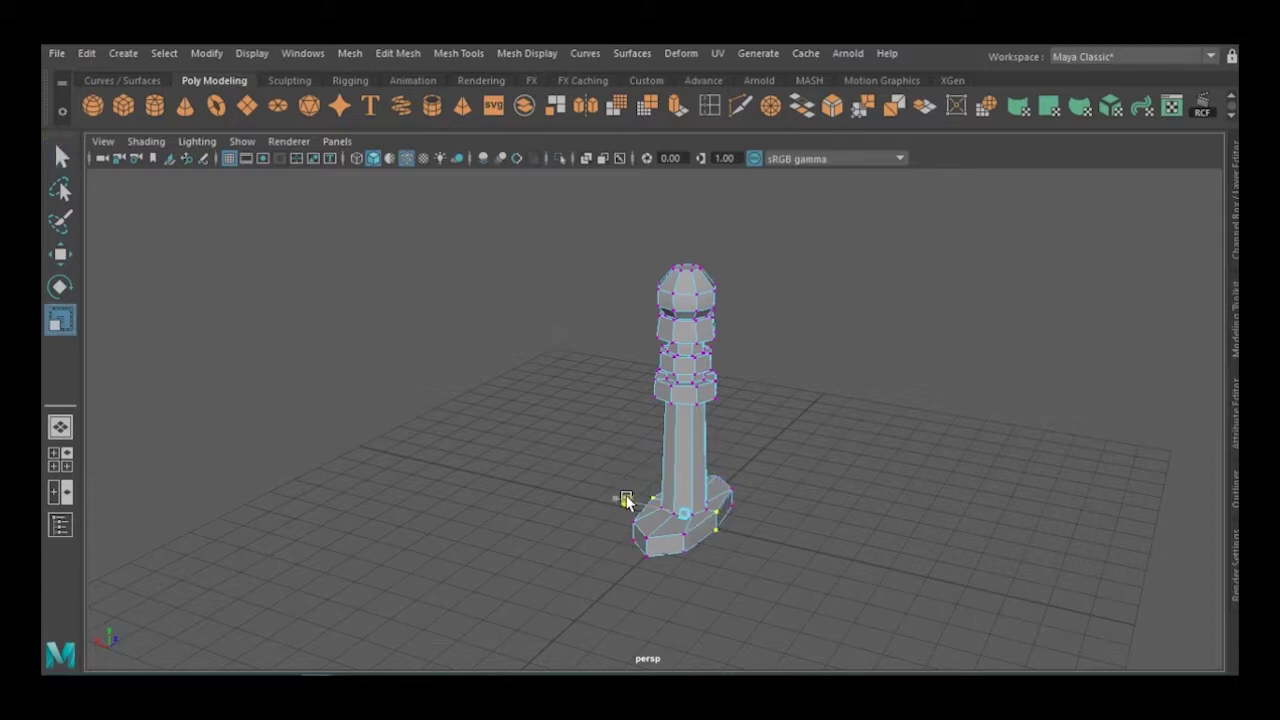
mouse_move(557, 523)
alt+mouse_down()
mouse_move(694, 523)
mouse_move(574, 354)
alt+mouse_up()
drag(551, 214, 697, 412)
key(F8)
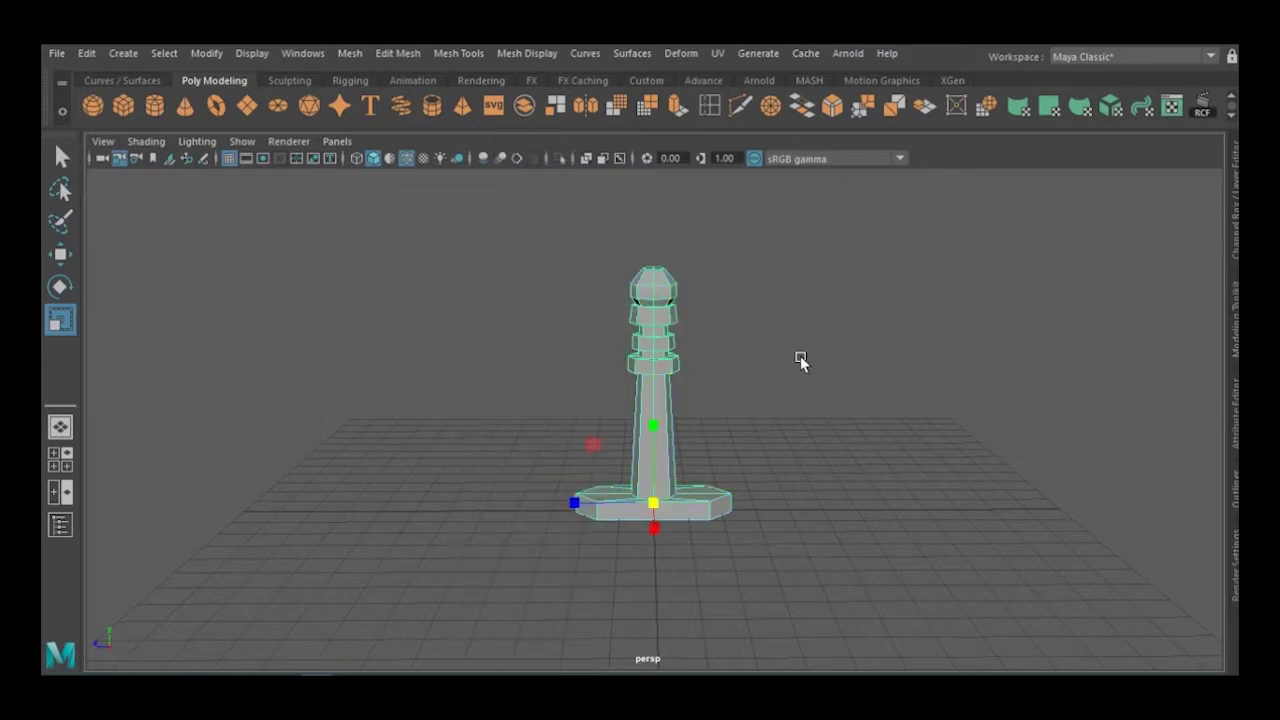
Set the handle's Rotate X to 180 to flip it upside down.
click(1231, 249)
text(180)
key(Return)
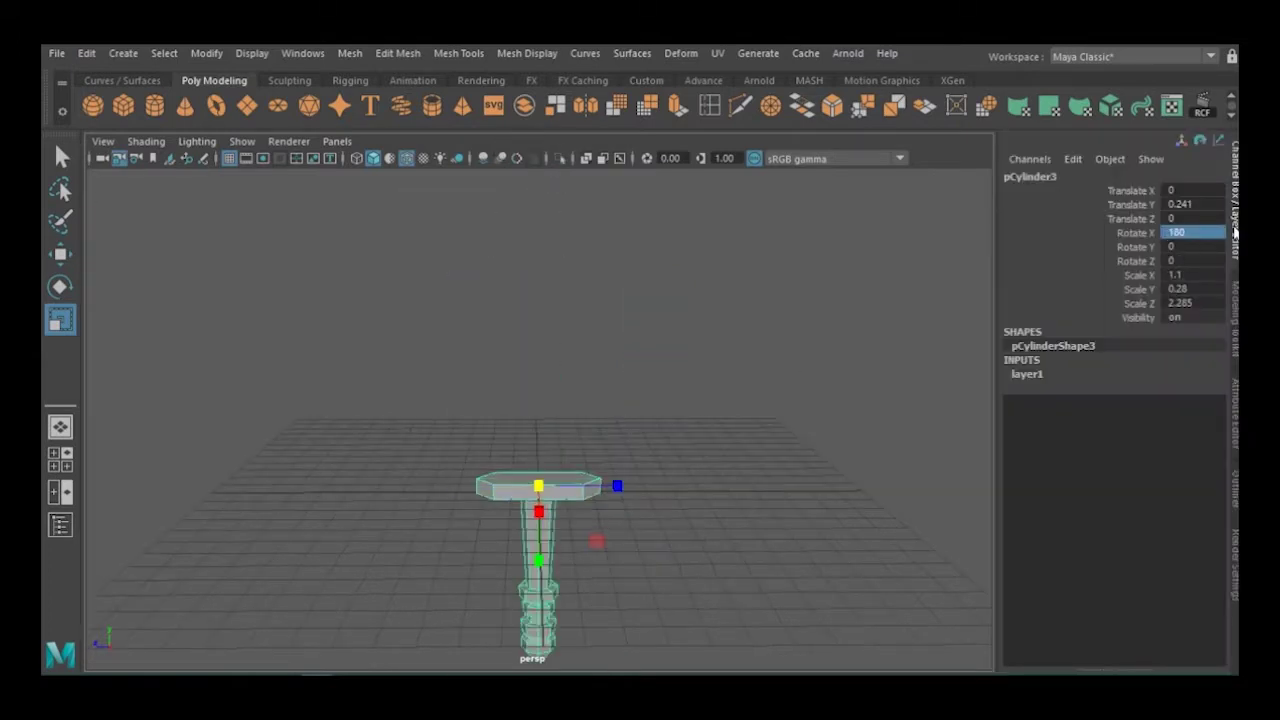
click(1234, 200)
Extrude the handle's flat end face and spread it into a wide crossguard.
right_drag(603, 200, 603, 248)
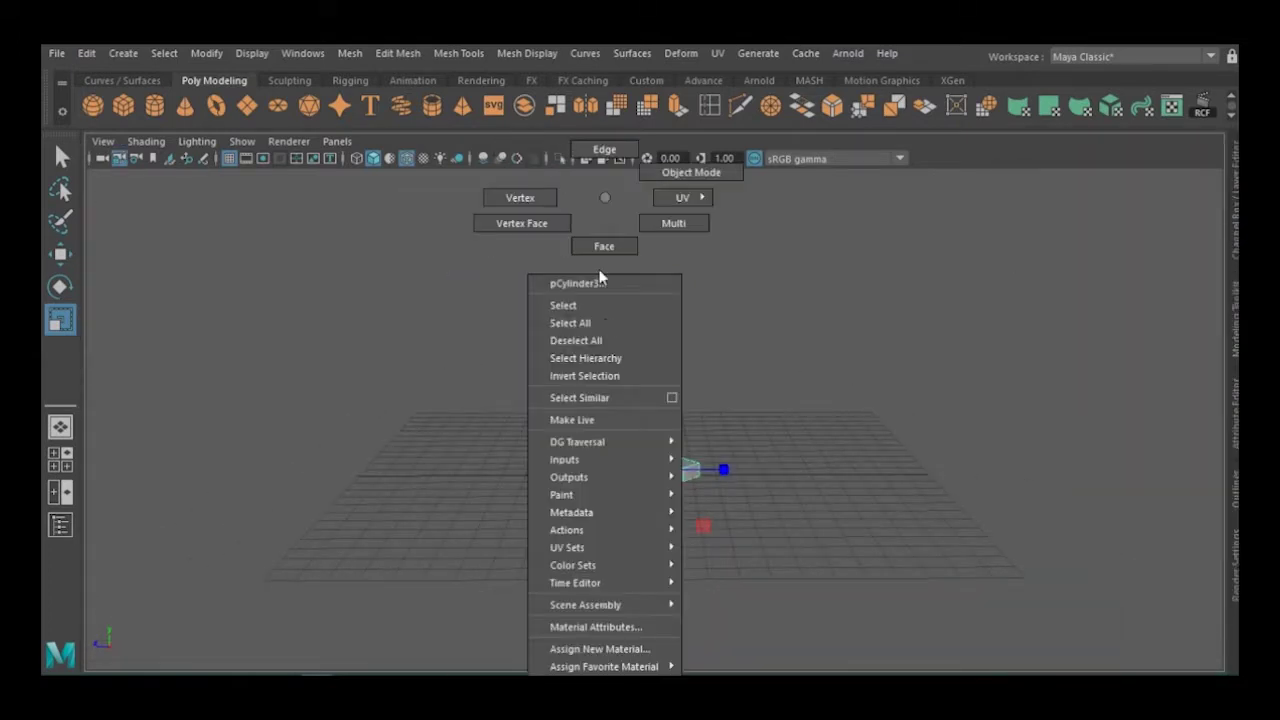
key(ctrl+e)
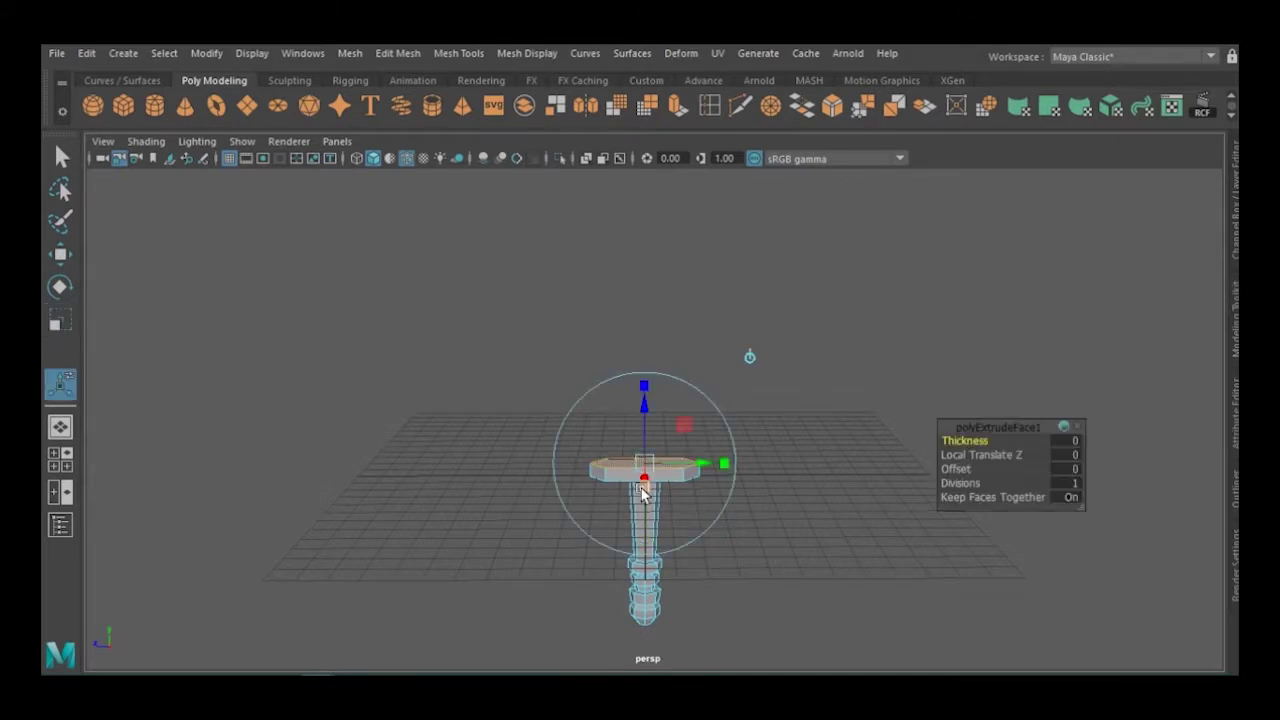
alt+drag(643, 346, 640, 491)
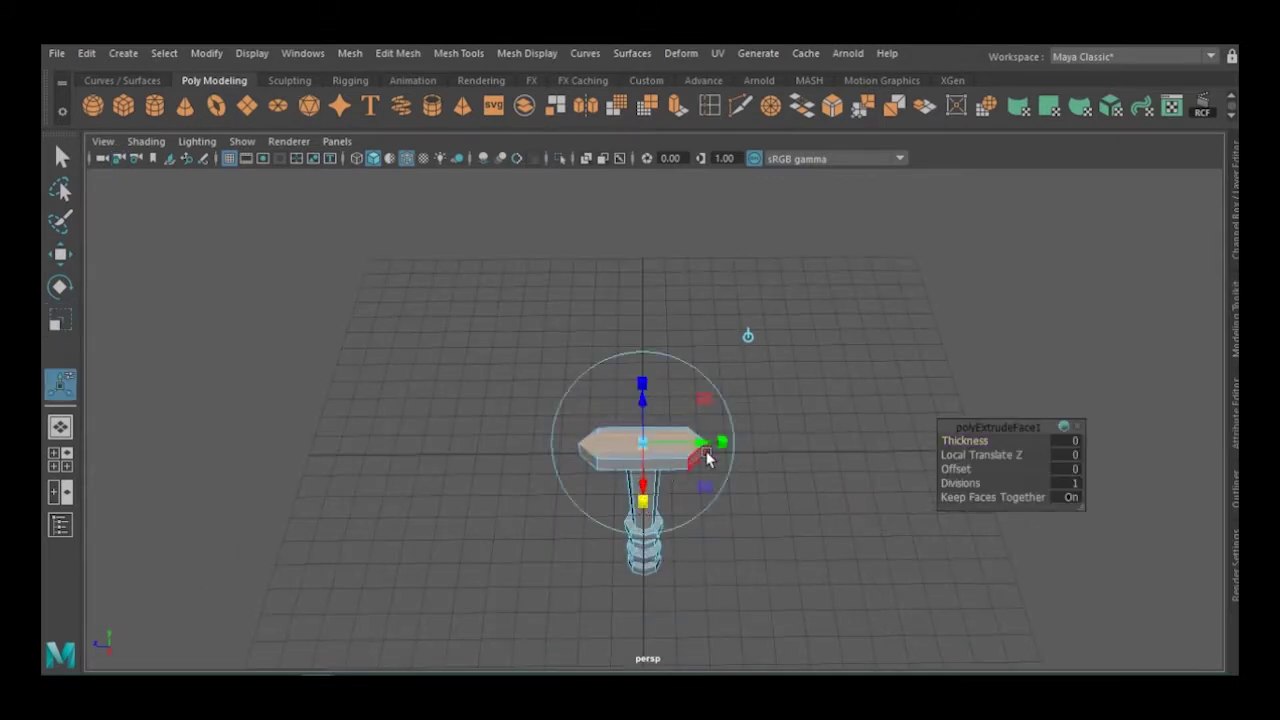
scroll(686, 386, up, 3)
alt+drag(686, 380, 700, 435)
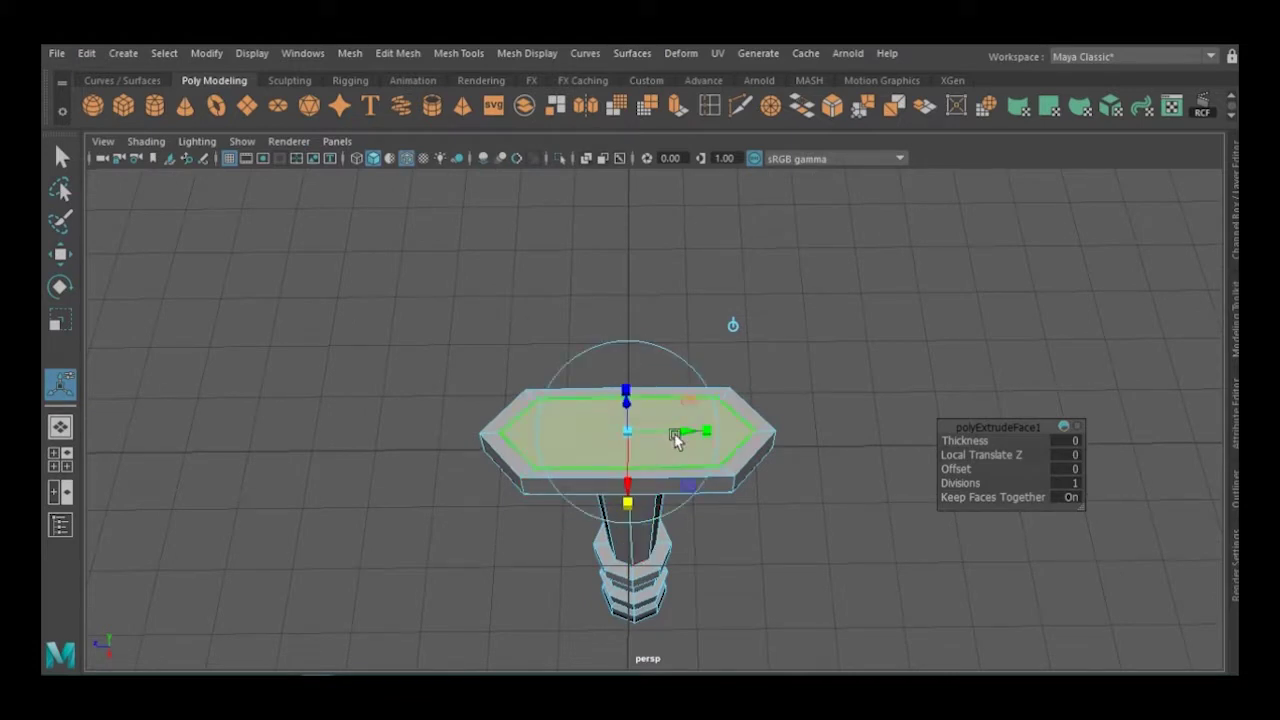
mouse_move(716, 455)
alt+mouse_down()
mouse_move(748, 528)
mouse_move(748, 477)
mouse_move(640, 420)
alt+mouse_up()
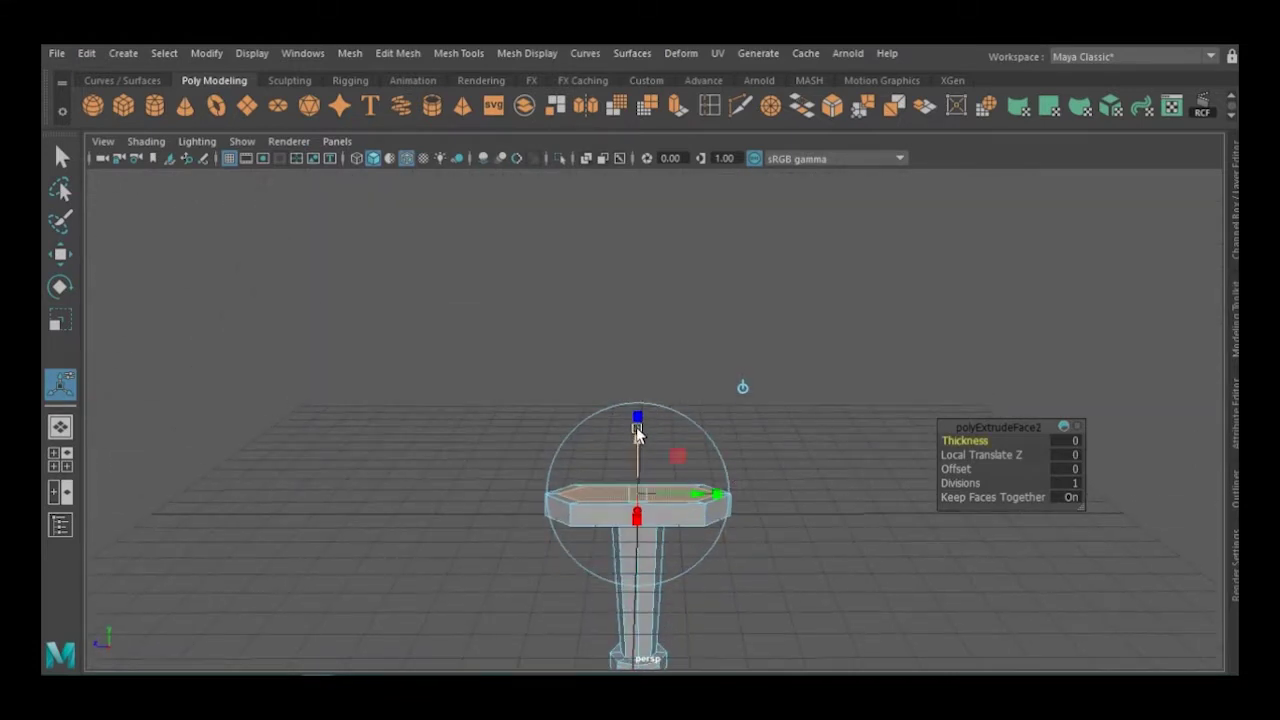
Extrude the guard's top face 19.893 units up into a long straight blade.
key(ctrl+e)
key(ctrl+e)
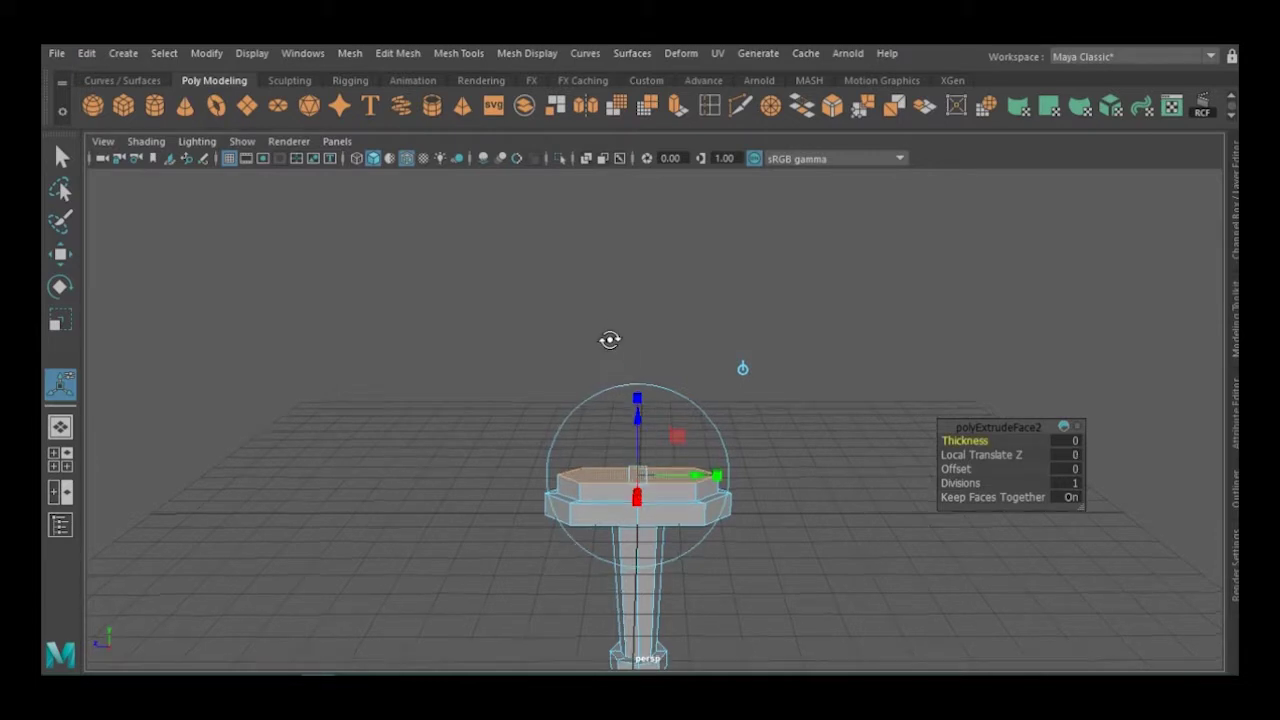
alt+drag(608, 337, 636, 497)
mouse_move(714, 443)
mouse_down()
mouse_move(668, 423)
mouse_move(646, 314)
mouse_move(648, 175)
mouse_up()
key(ctrl+e)
scroll(654, 466, down, 4)
right_drag(740, 198, 779, 170)
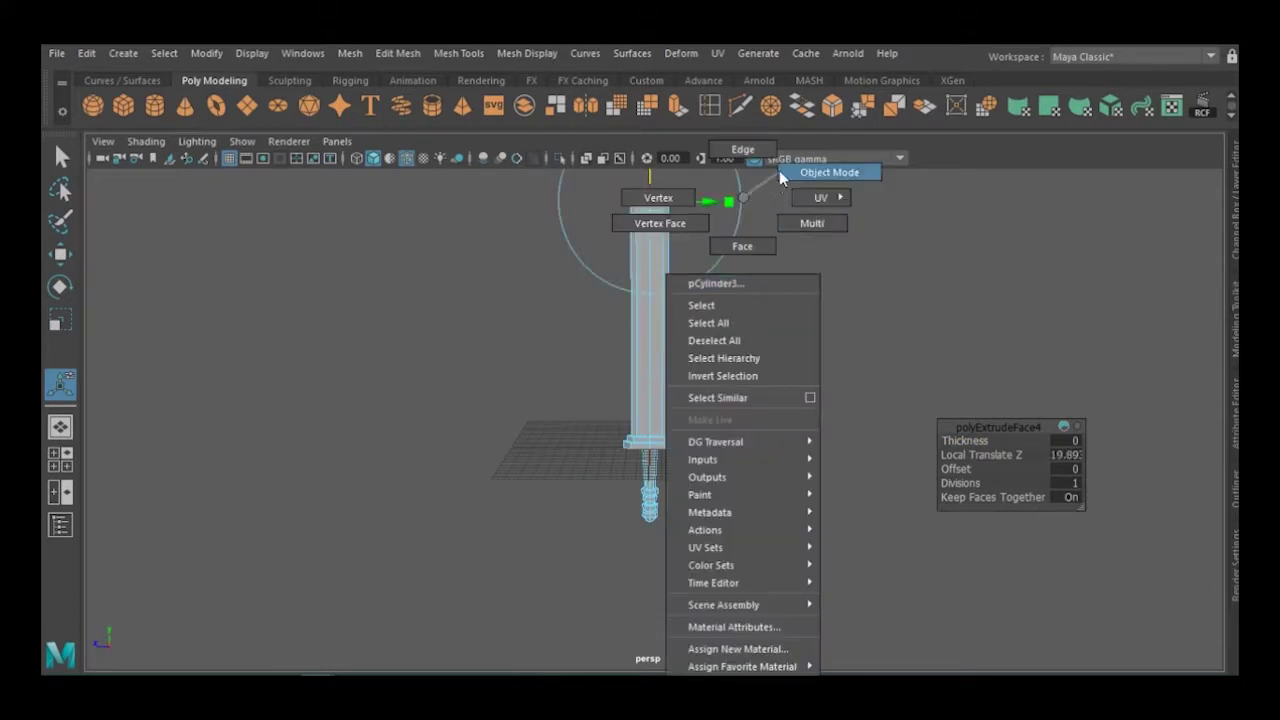
Center the sword's pivot and scale the whole sword down uniformly.
key(r)
click(206, 53)
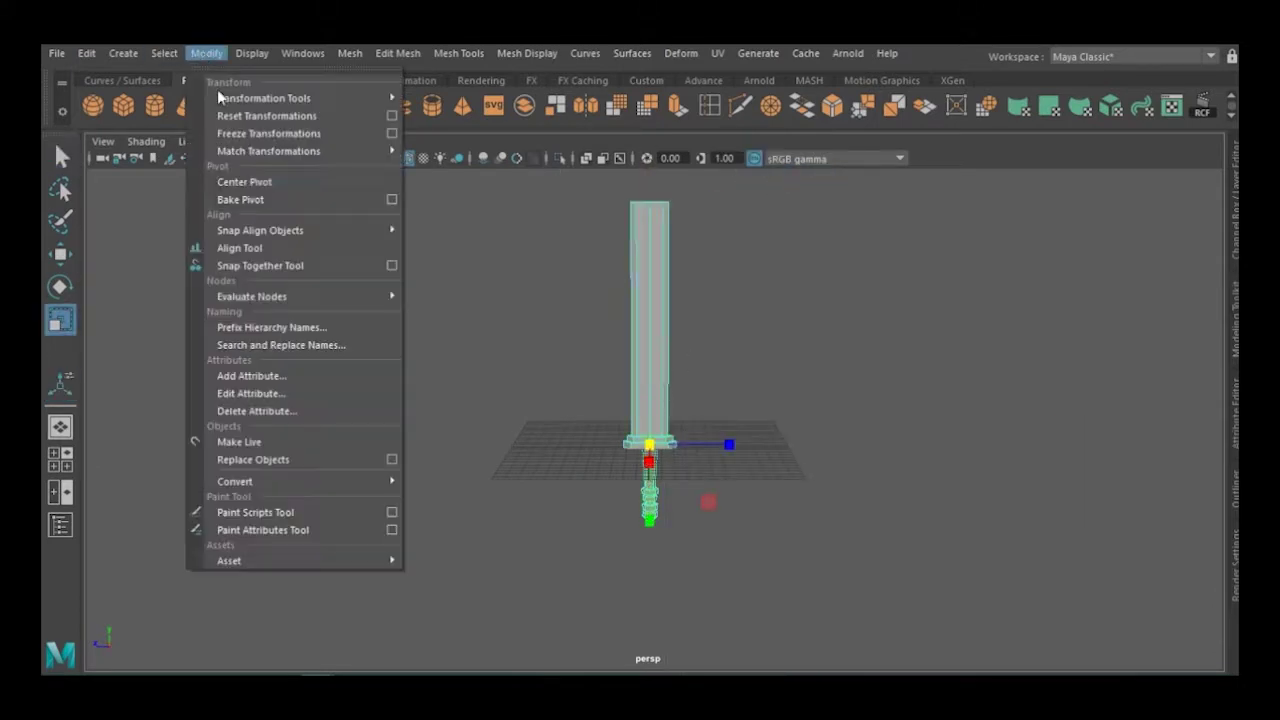
click(248, 181)
drag(655, 365, 613, 347)
scroll(573, 334, up, 5)
key(q)
Insert an edge loop near the blade top, merge the tip vertices to center, and lengthen the point.
right_drag(829, 197, 829, 146)
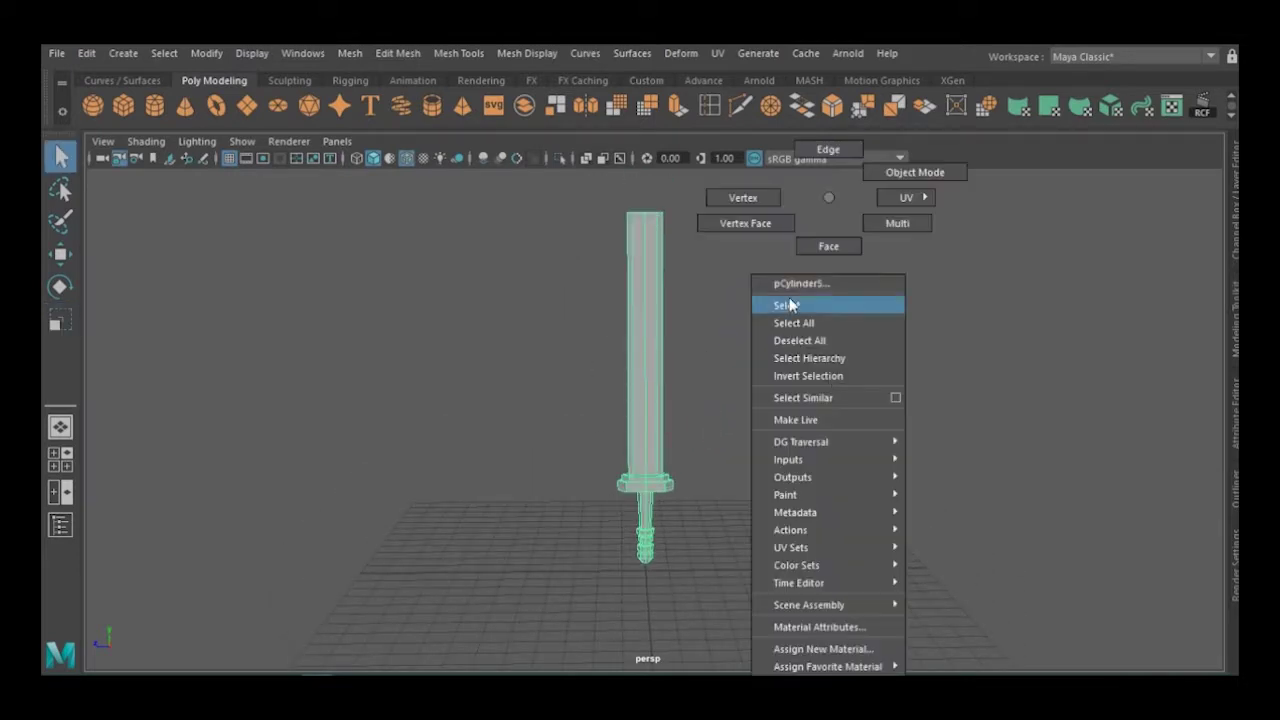
click(709, 107)
click(645, 258)
key(q)
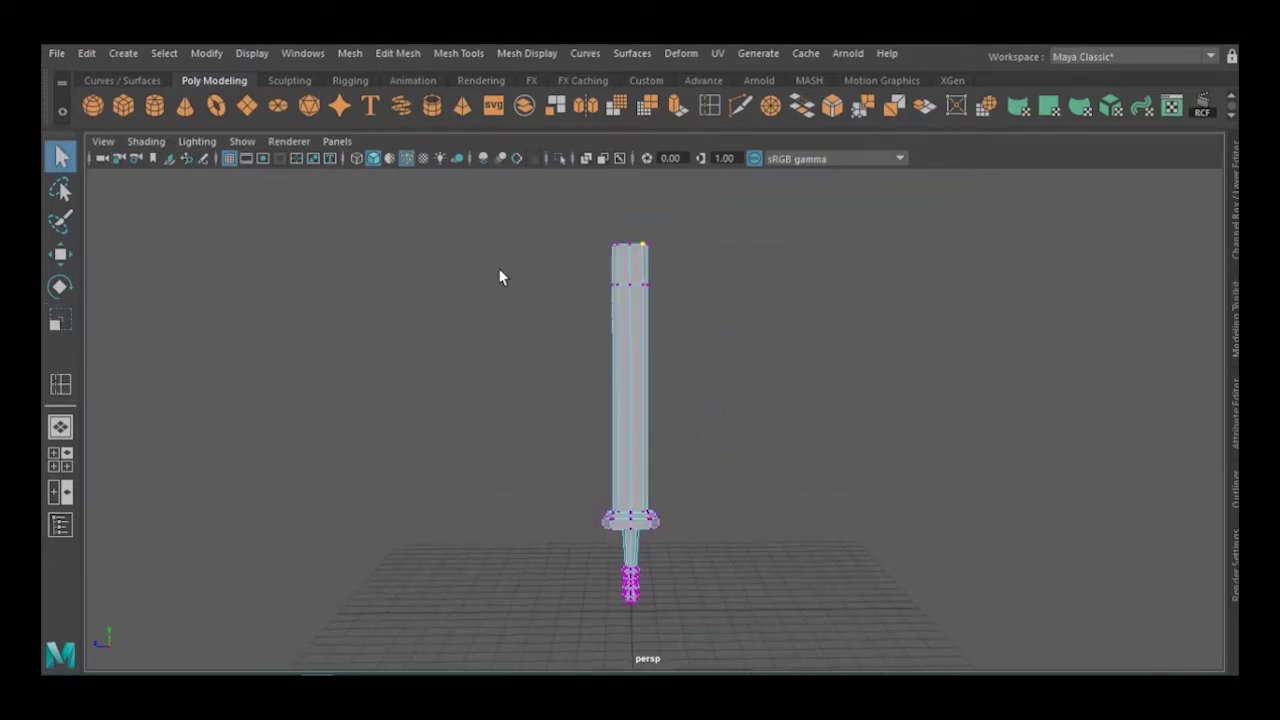
click(770, 105)
right_drag(728, 196, 805, 172)
key(r)
mouse_move(549, 285)
mouse_down()
mouse_move(535, 287)
mouse_move(551, 285)
mouse_up()
right_drag(474, 194, 471, 150)
key(w)
click(629, 244)
drag(628, 201, 626, 182)
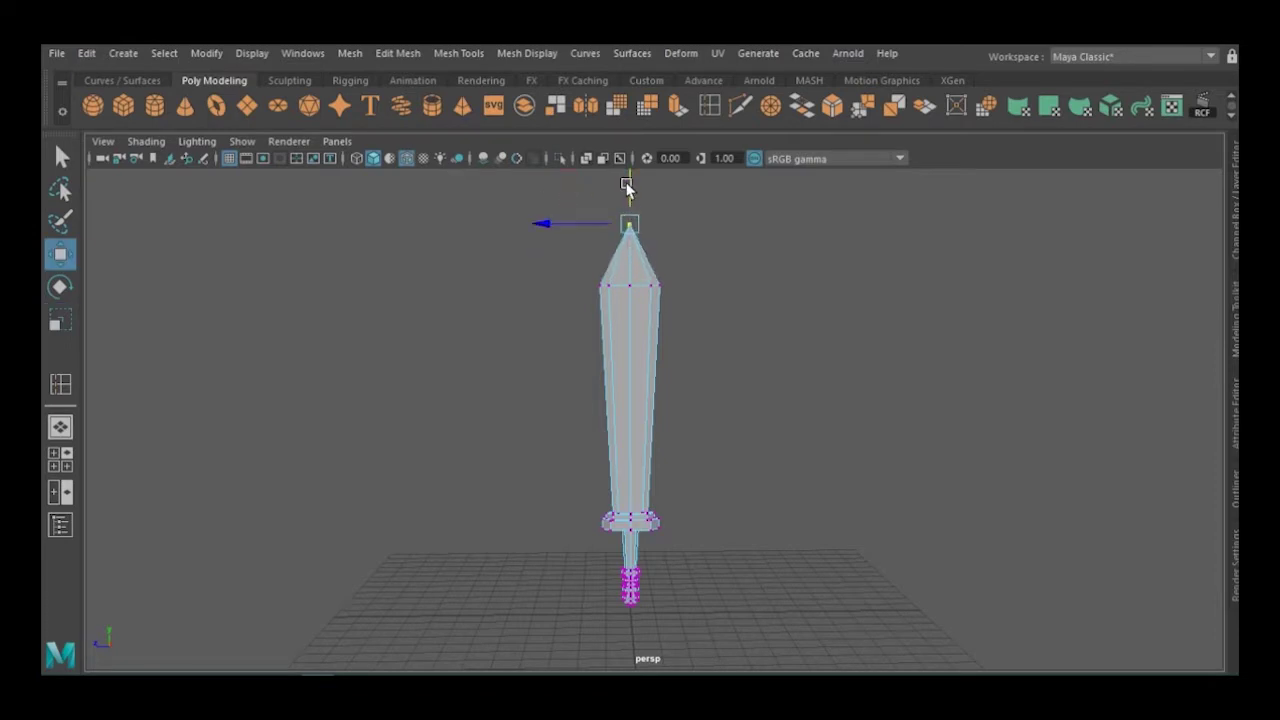
Extrude the front and back blade faces twice and pull them out to form an inset edge.
right_drag(734, 194, 738, 258)
click(634, 263)
shift+click(617, 286)
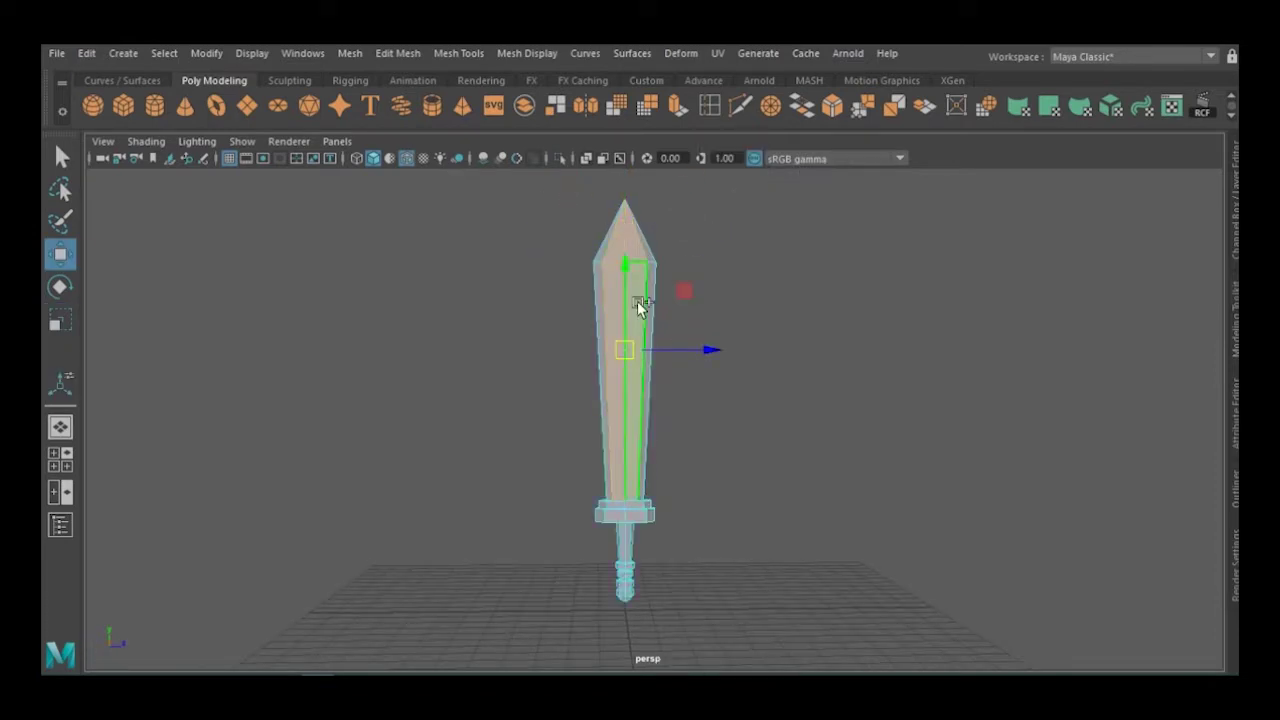
mouse_move(834, 383)
alt+mouse_down()
mouse_move(457, 414)
mouse_move(429, 386)
alt+mouse_up()
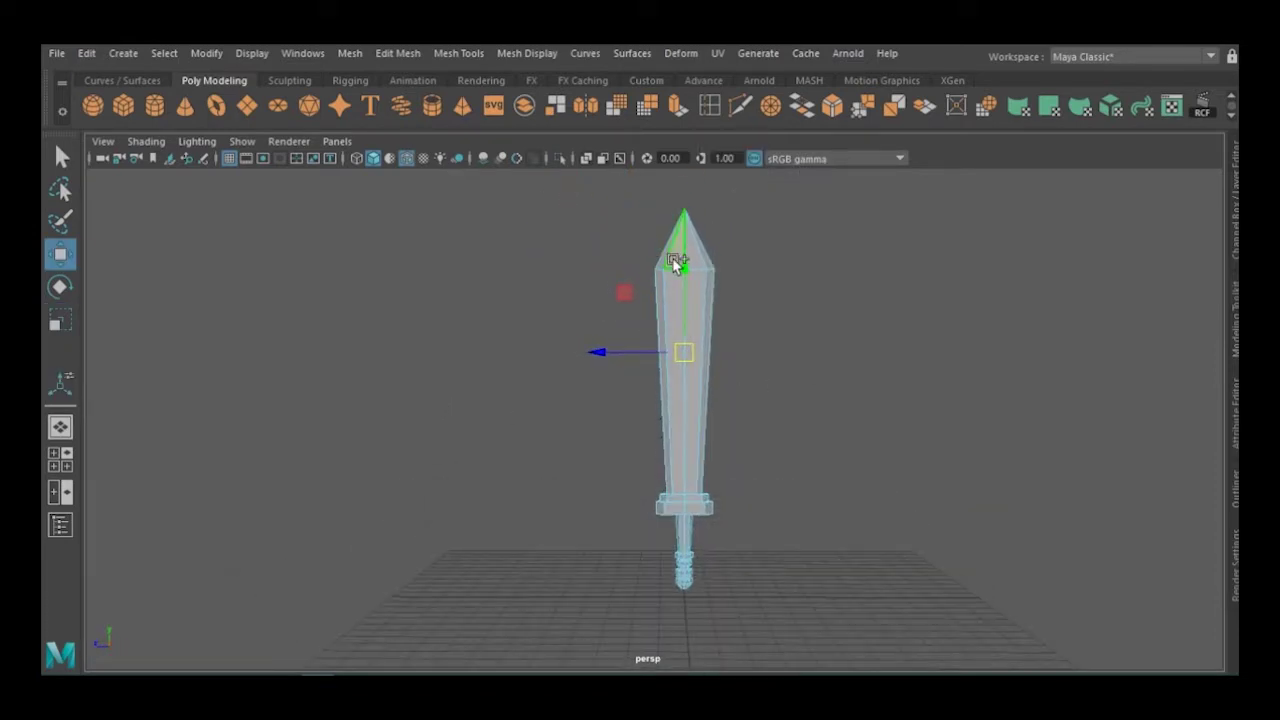
shift+click(690, 305)
key(ctrl+e)
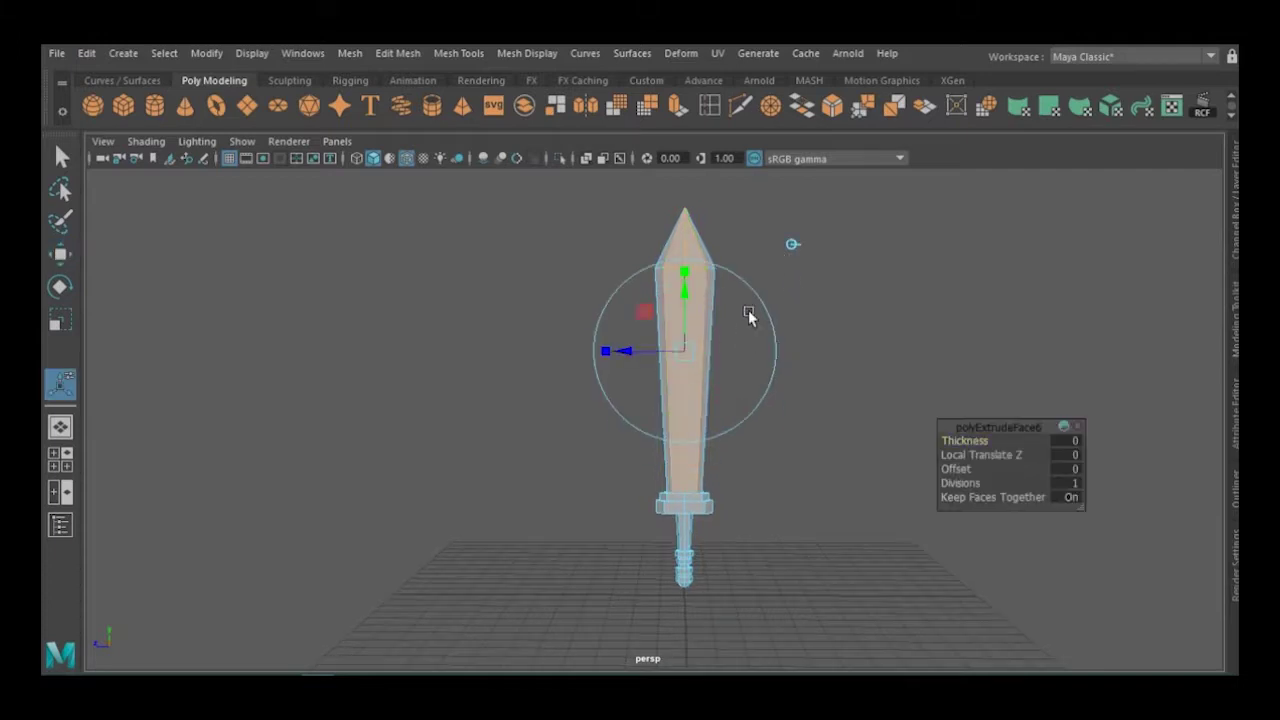
click(688, 275)
key(ctrl+e)
click(610, 350)
mouse_move(623, 349)
alt+mouse_down()
mouse_move(780, 354)
mouse_move(710, 368)
alt+mouse_up()
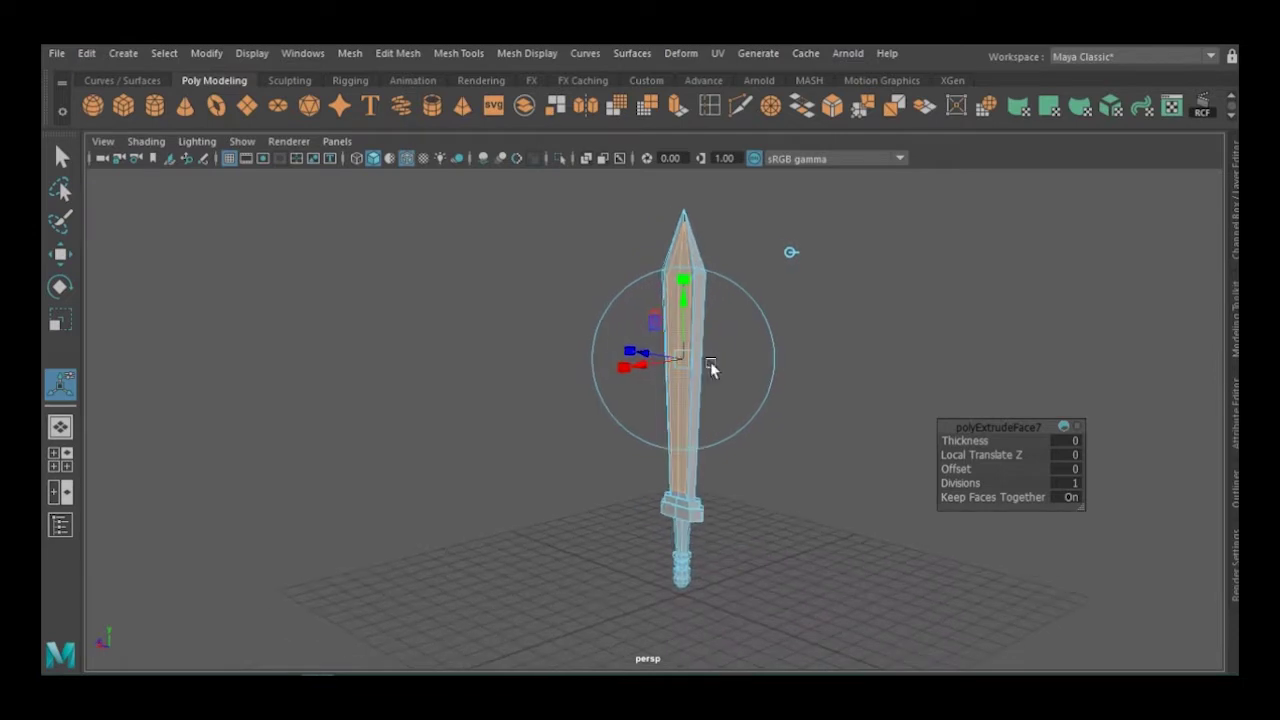
View the whole sword from the front and select the blade's tip vertex for scaling.
key(F8)
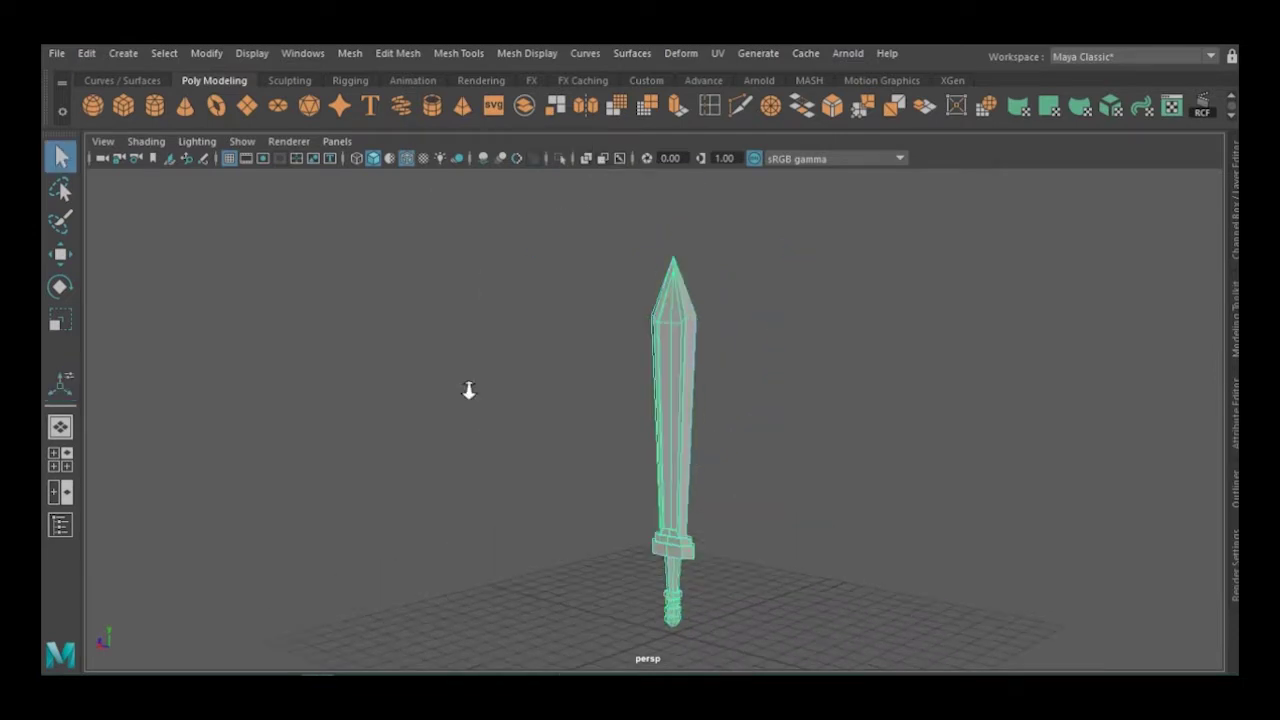
alt+drag(469, 389, 622, 405)
alt+right_drag(622, 405, 549, 291)
key(F8)
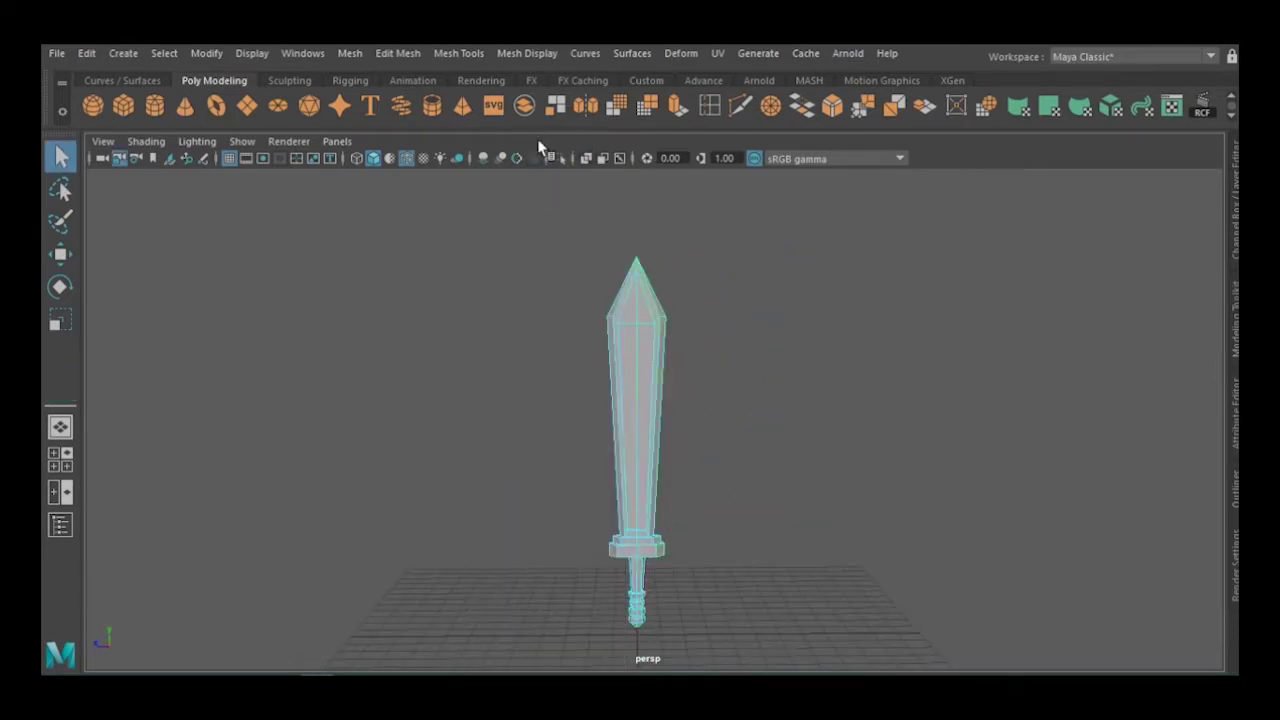
click(644, 326)
key(r)
click(636, 240)
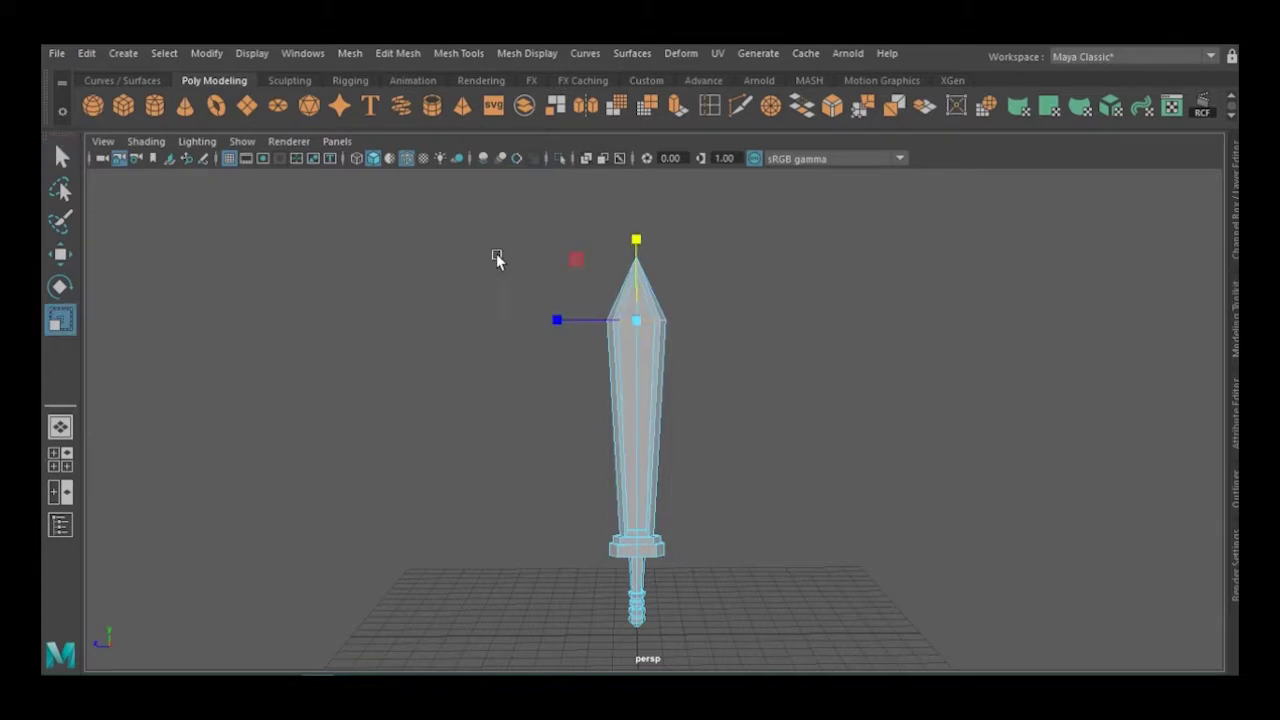
Create a new poly plane and isolate it, hiding the sword.
key(F8)
key(q)
scroll(620, 313, up, 1)
click(247, 107)
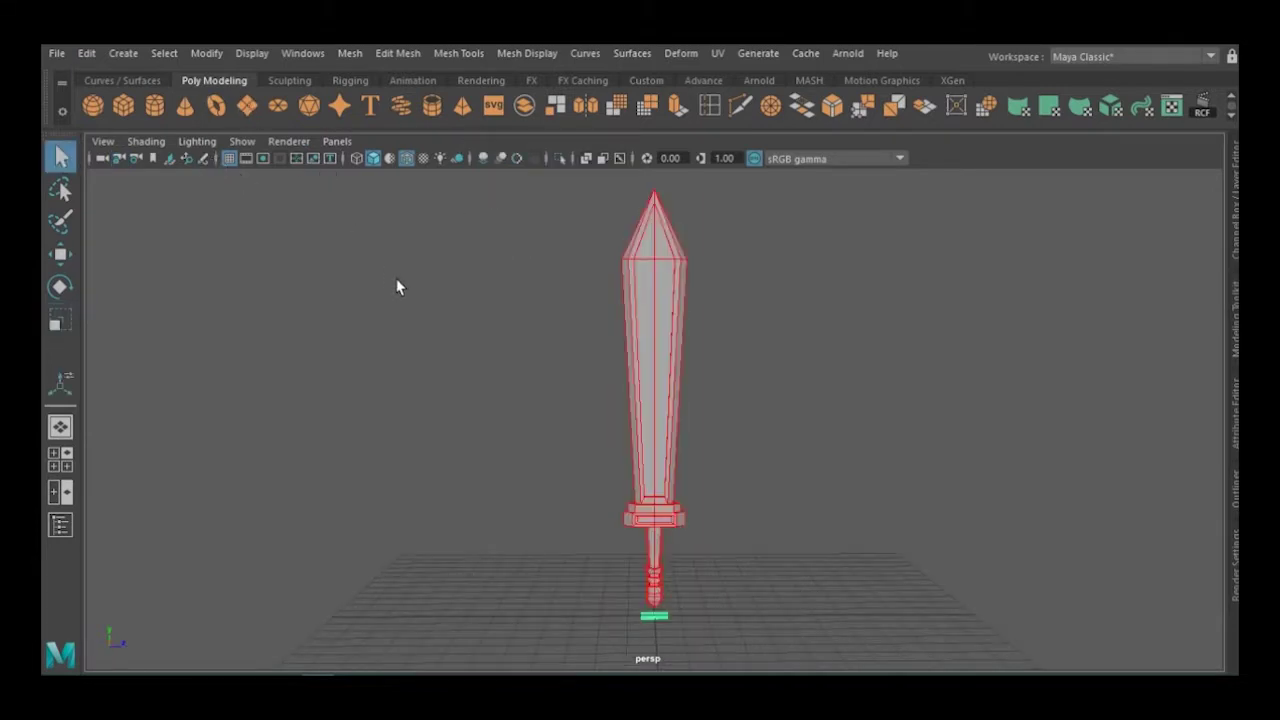
click(560, 158)
Enlarge the new plane and set its Rotate Z to 90 so it stands upright.
key(r)
mouse_move(654, 616)
mouse_down()
mouse_move(686, 628)
mouse_move(935, 428)
mouse_up()
click(1217, 241)
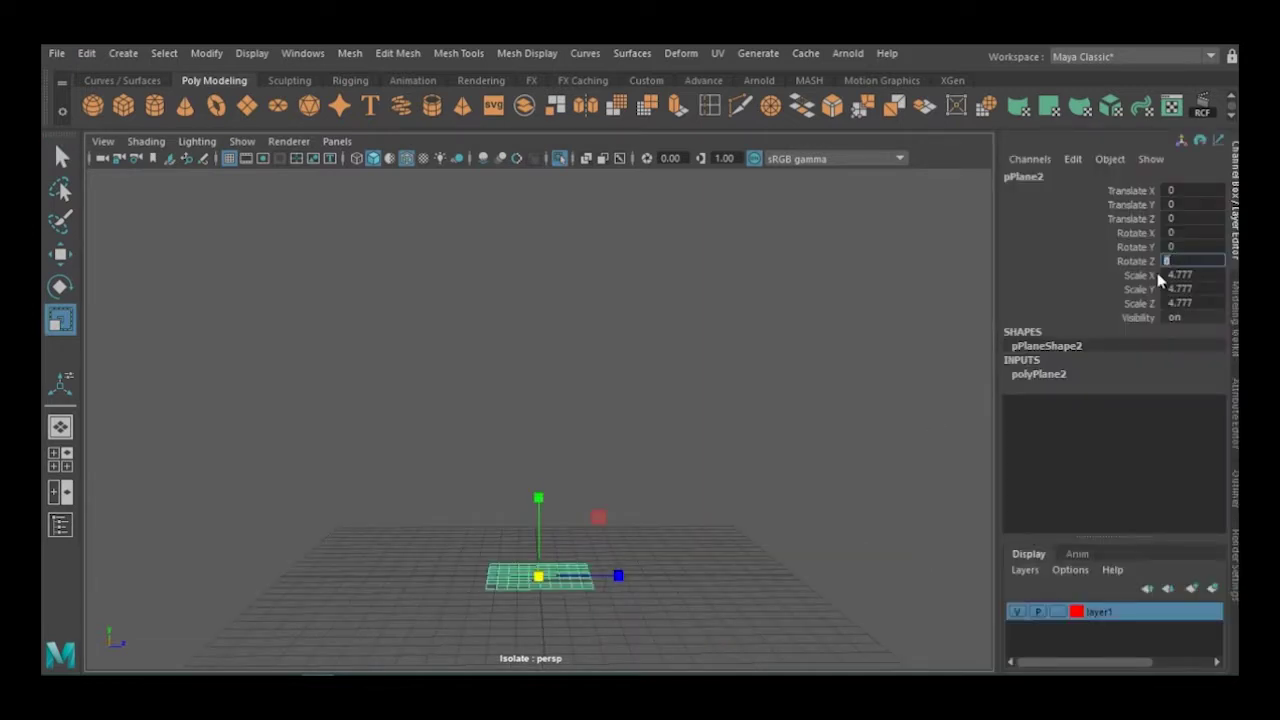
text(90)
key(Return)
Set polyPlane2 subdivisions to Width 3 and Height 4.
click(1036, 374)
click(1040, 415)
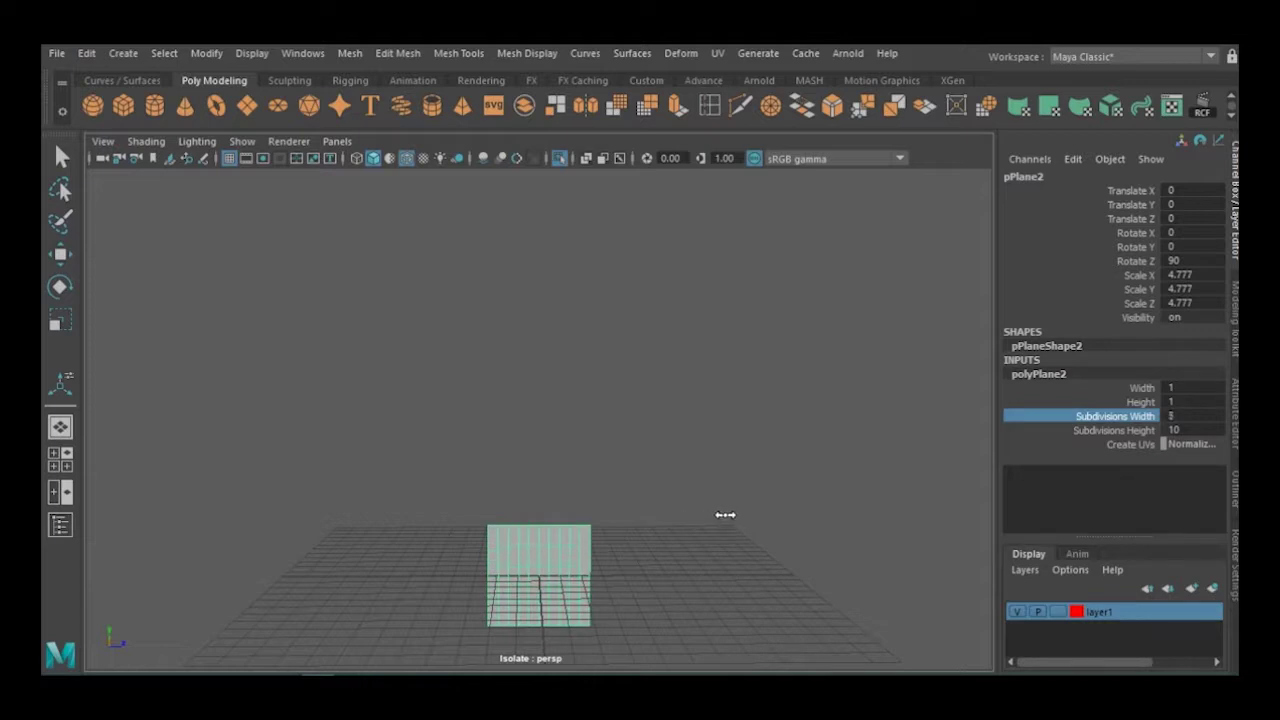
click(1084, 430)
middle_drag(878, 428, 794, 430)
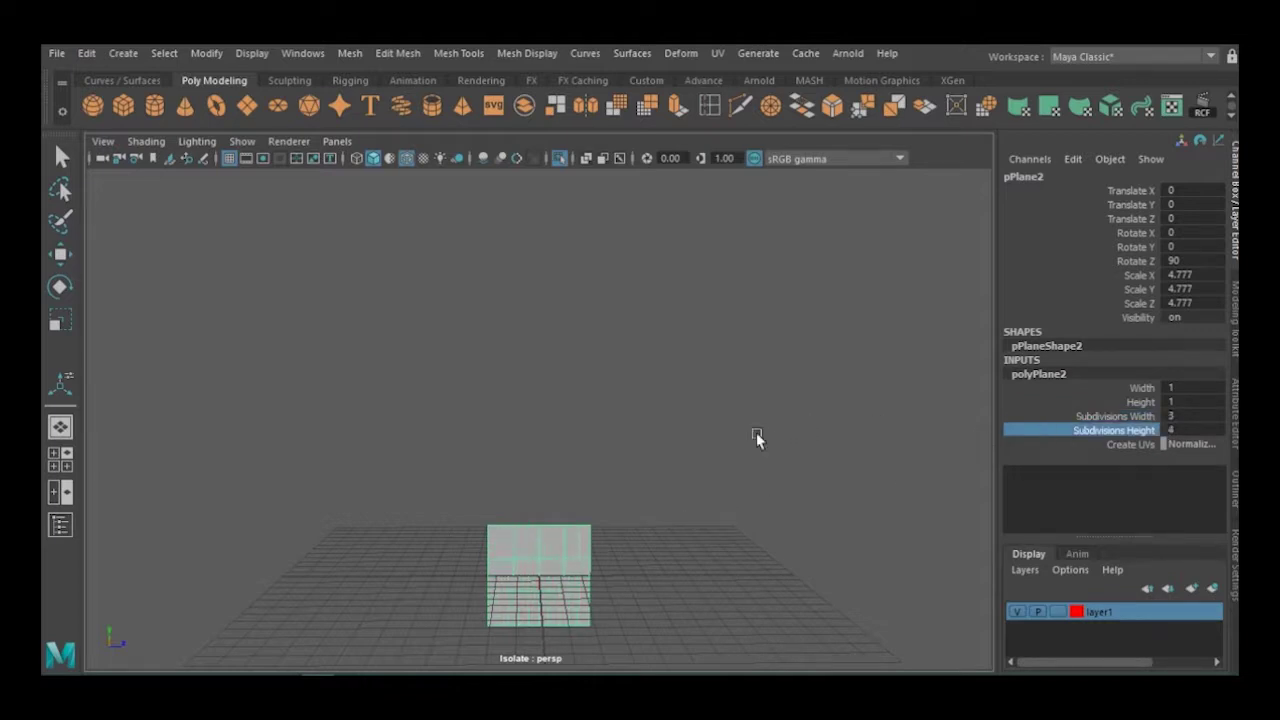
Hide the Channel Box and switch the viewport to the orthographic side view.
key(ctrl+shift+c)
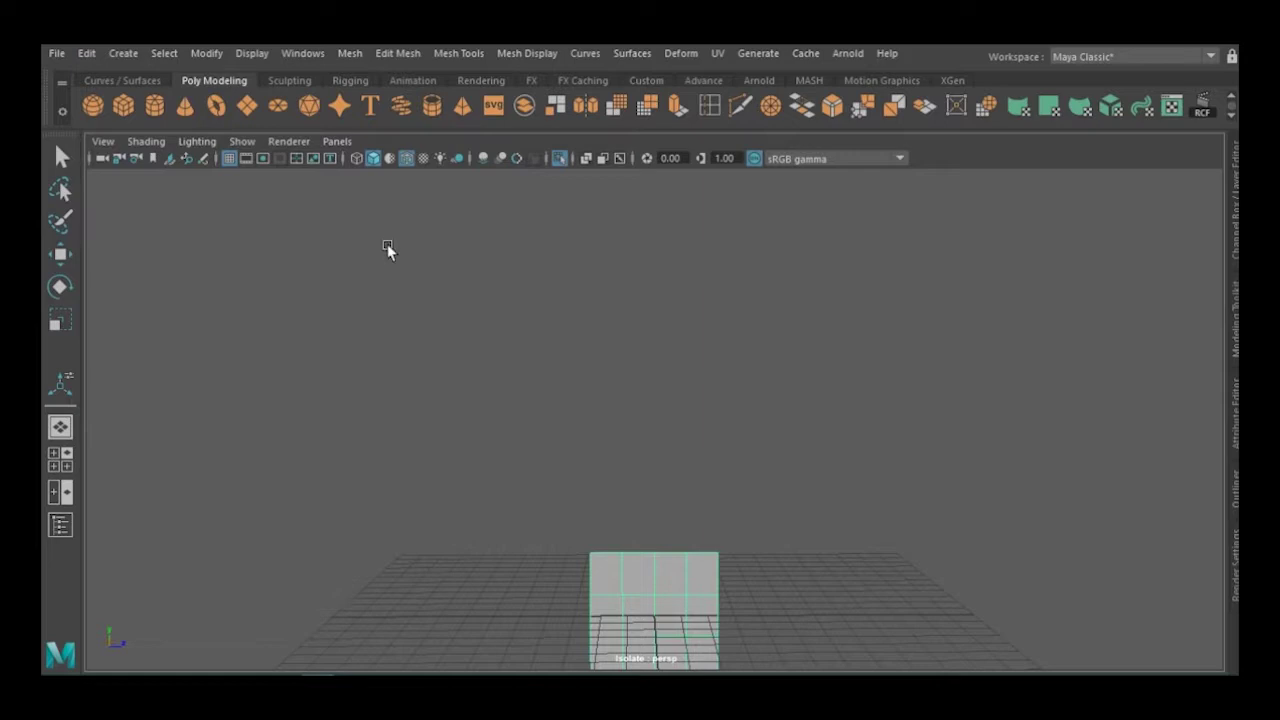
click(337, 141)
click(526, 208)
drag(336, 263, 297, 152)
Turn on Object Z symmetry and taper the grid's base by rotating and moving vertices.
right_drag(297, 152, 419, 198)
right_drag(586, 200, 530, 200)
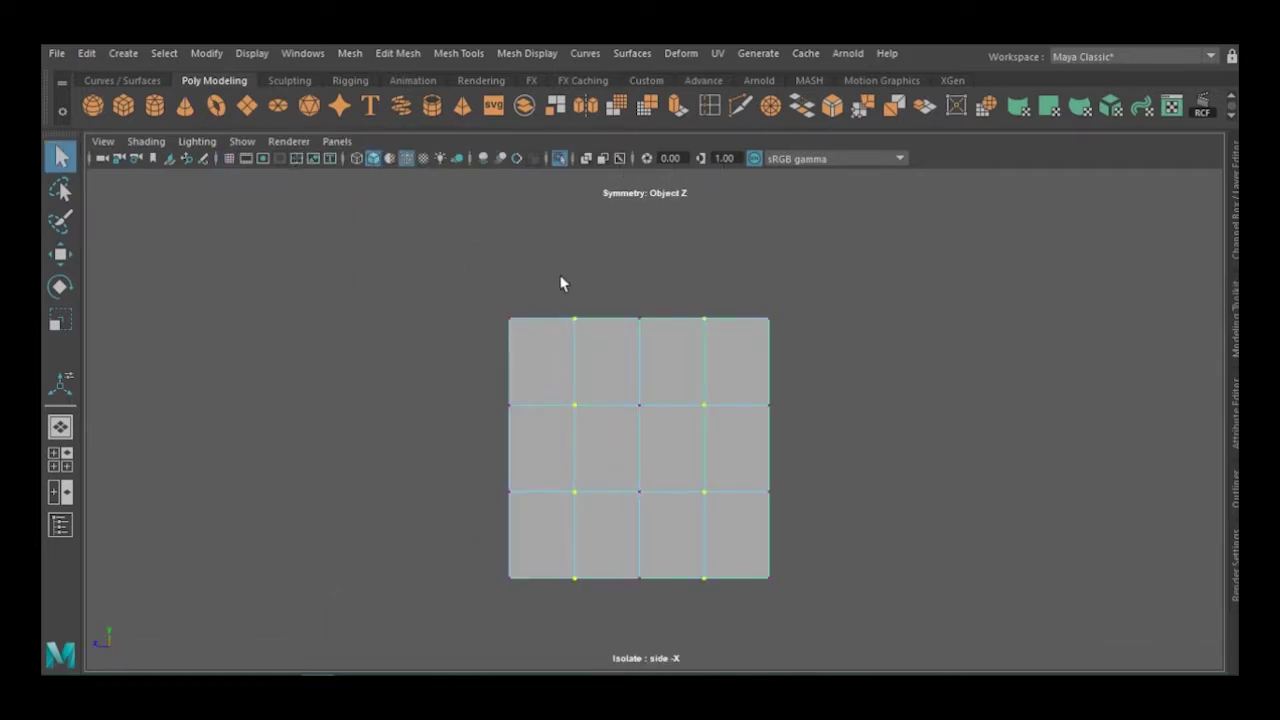
drag(601, 626, 600, 626)
key(e)
drag(574, 583, 597, 531)
key(w)
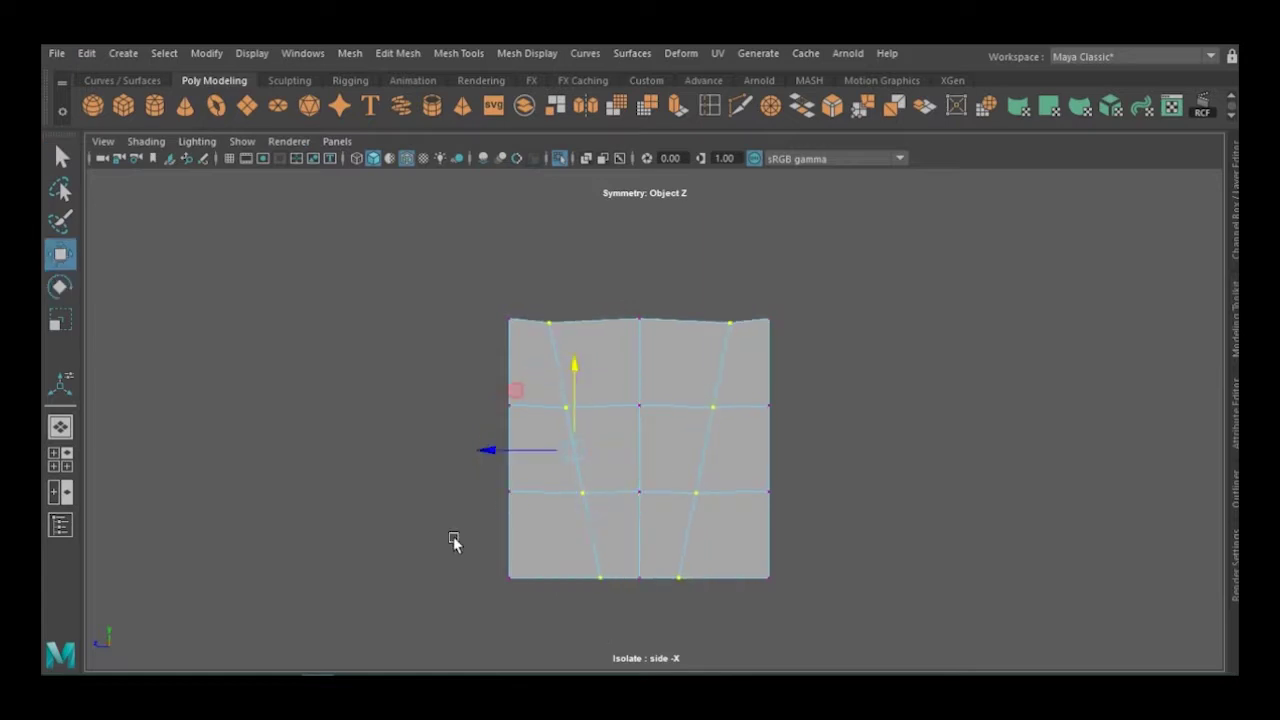
drag(429, 580, 465, 583)
Adjust the widths of the middle and top vertex rows to shape the outline.
drag(458, 455, 518, 520)
drag(421, 492, 442, 491)
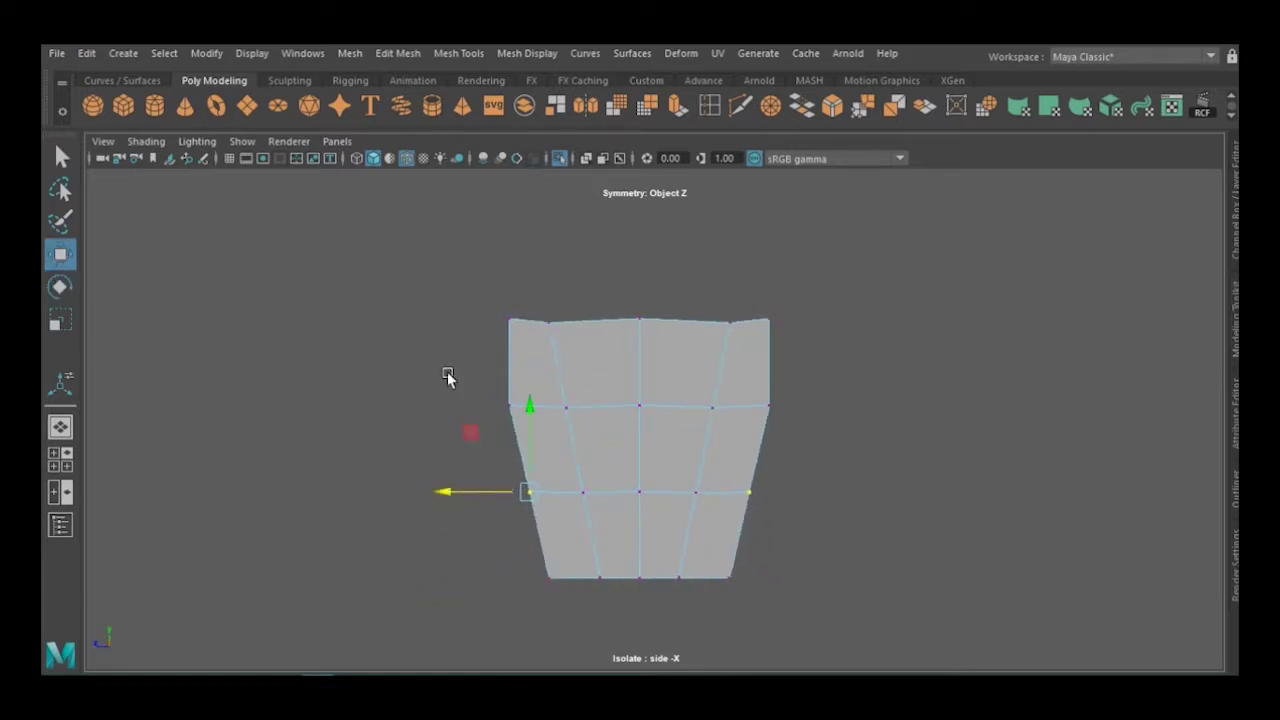
drag(420, 412, 410, 408)
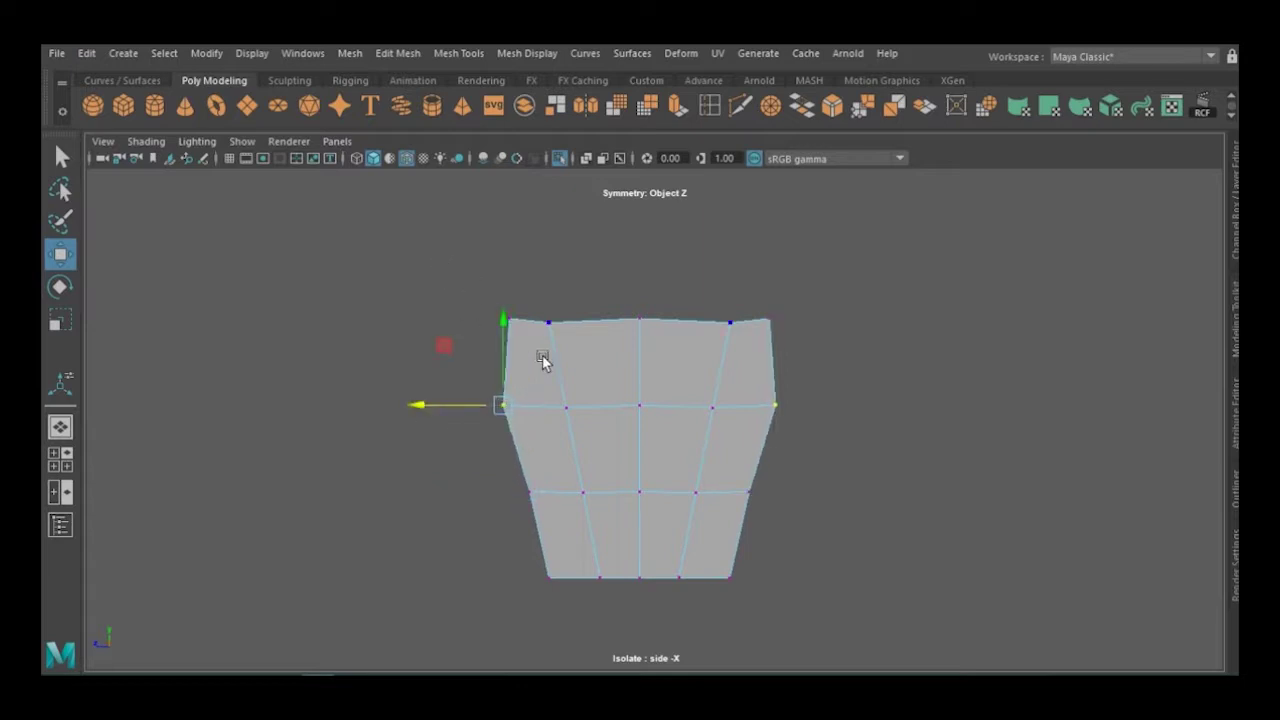
drag(558, 355, 556, 352)
mouse_move(443, 320)
mouse_down()
mouse_move(474, 323)
mouse_move(442, 320)
mouse_up()
Bevel the two symmetric vertical edges at Fraction 0.3.
right_drag(651, 200, 651, 150)
click(700, 455)
key(ctrl+b)
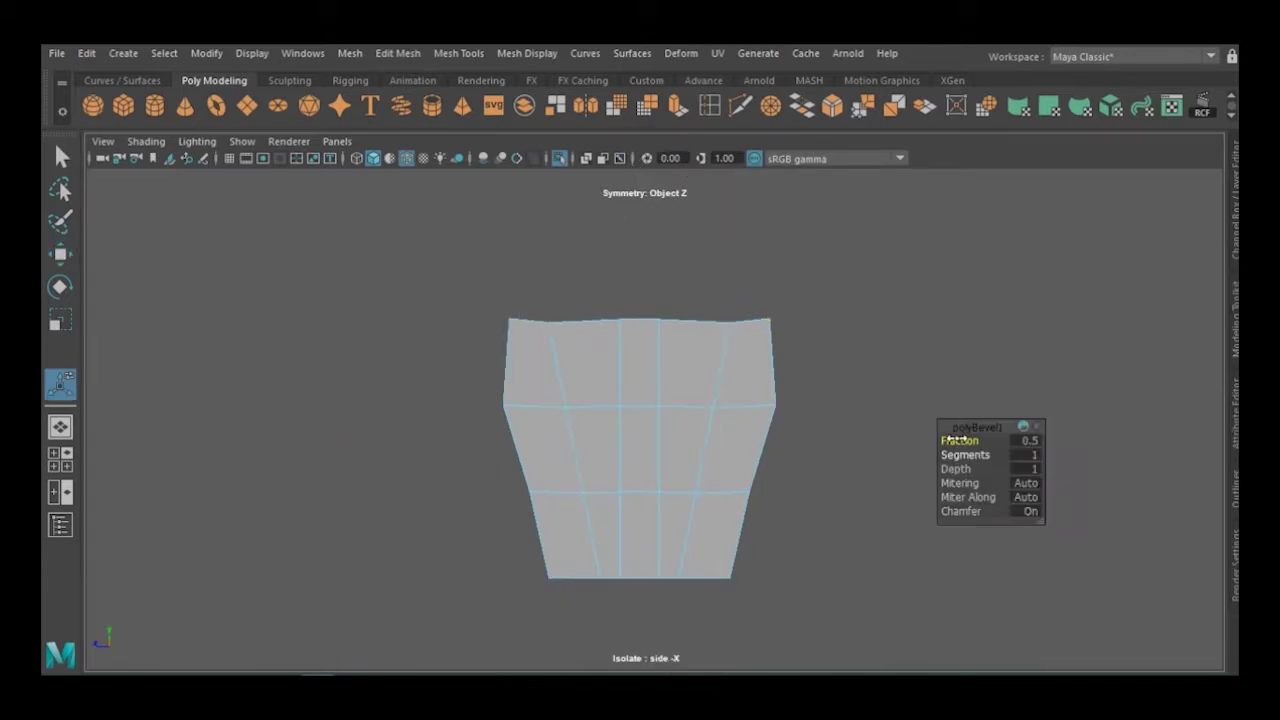
Raise the top-centre vertex into a peak and lower the top corner vertices slightly.
right_drag(656, 257, 574, 191)
key(w)
click(628, 320)
drag(628, 262, 628, 234)
drag(527, 362, 526, 360)
drag(519, 302, 519, 320)
Switch to the perspective view with the grid shown and select the top-centre vertex.
key(r)
alt+drag(503, 255, 529, 331)
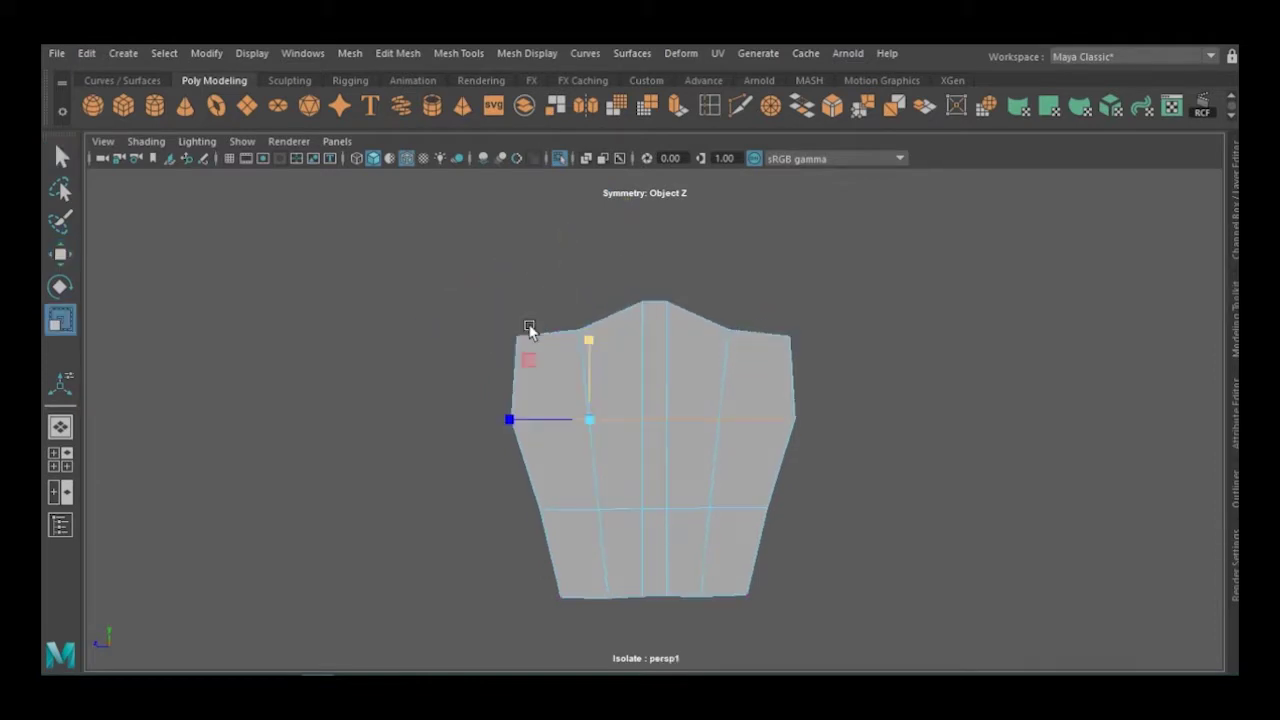
click(264, 160)
right_drag(432, 196, 514, 168)
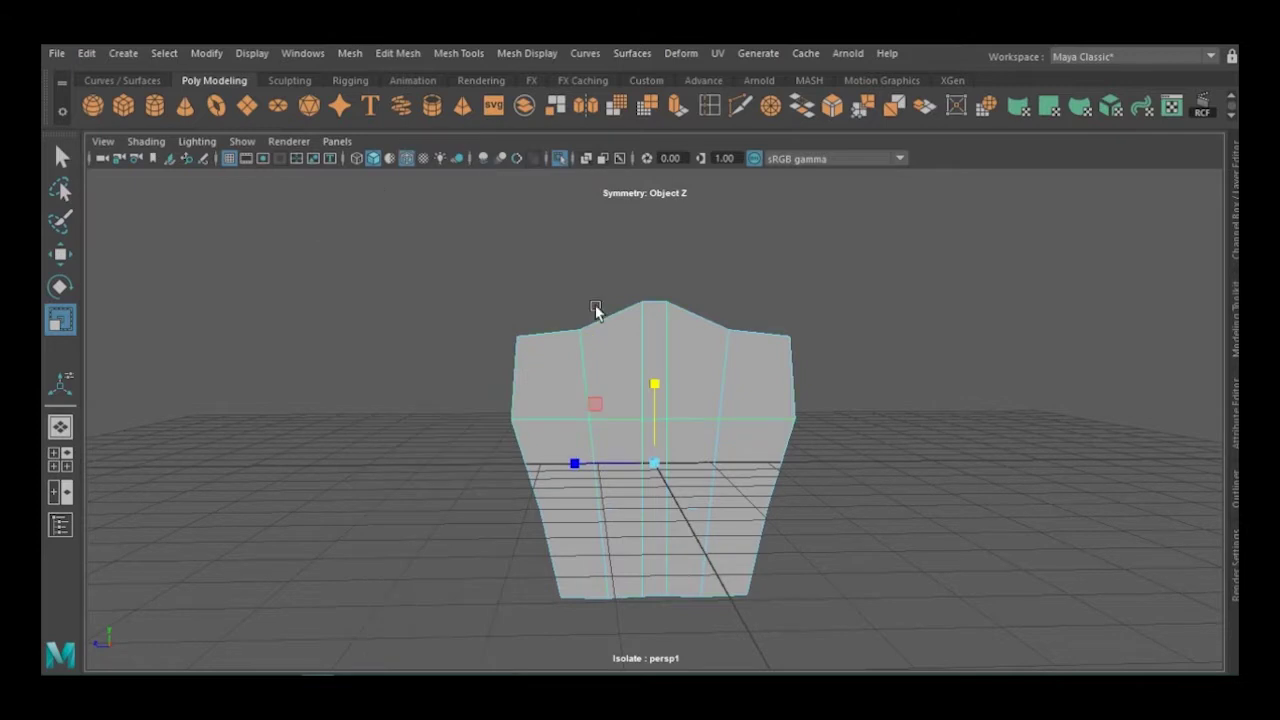
key(w)
click(651, 341)
alt+drag(651, 343, 660, 475)
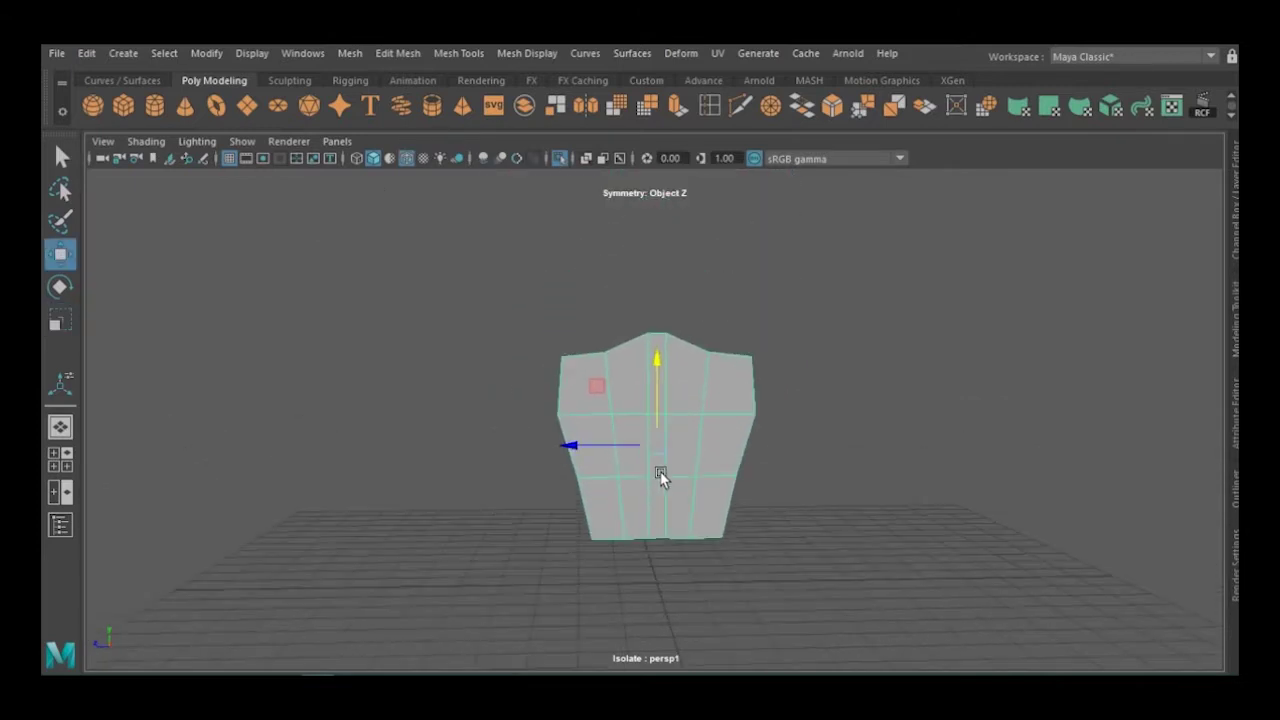
Push side vertices back in depth to curve the shield.
mouse_move(850, 392)
alt+mouse_down()
mouse_move(760, 354)
mouse_move(700, 363)
alt+mouse_up()
click(610, 418)
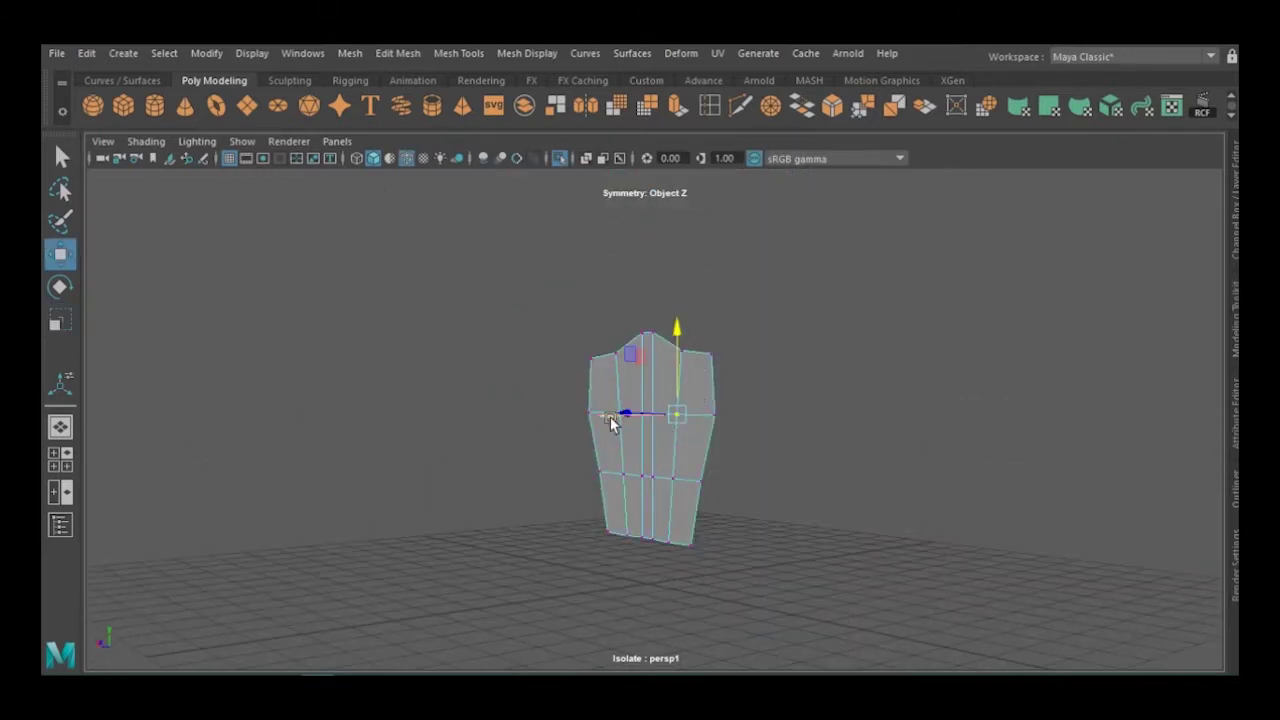
mouse_move(593, 450)
mouse_down()
mouse_move(613, 438)
mouse_move(543, 434)
mouse_up()
click(634, 486)
drag(565, 500, 586, 510)
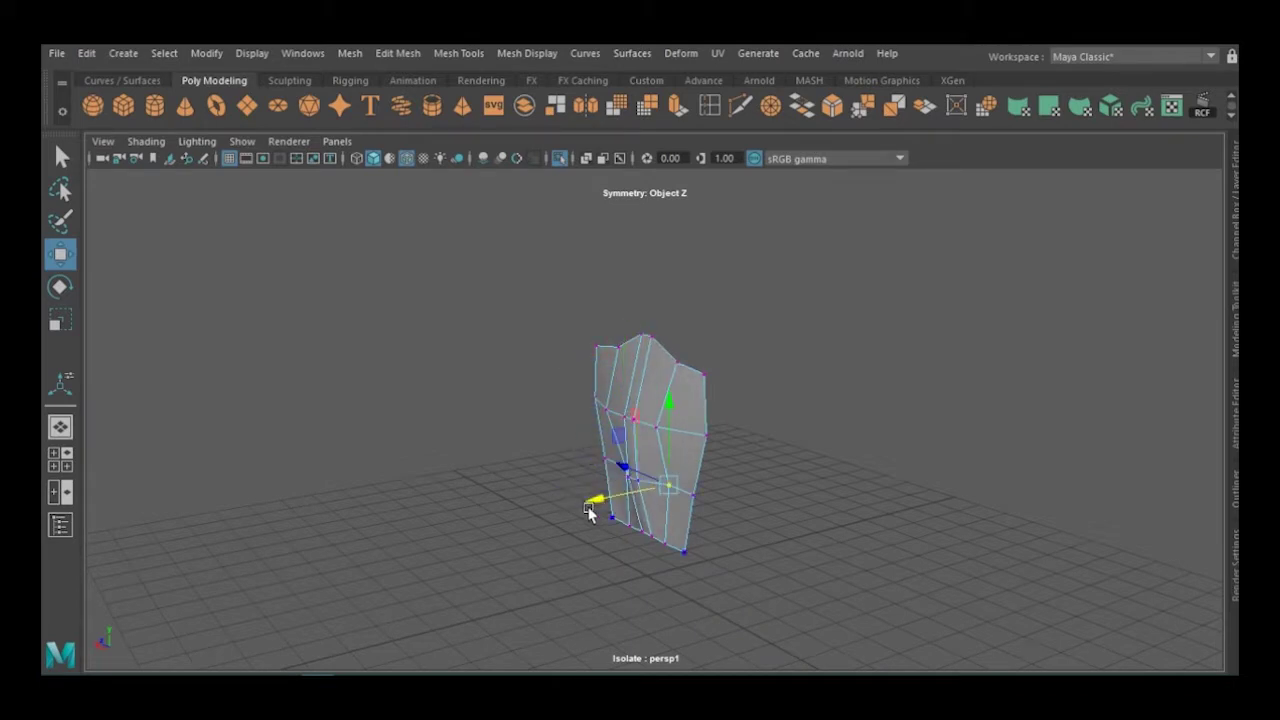
click(680, 540)
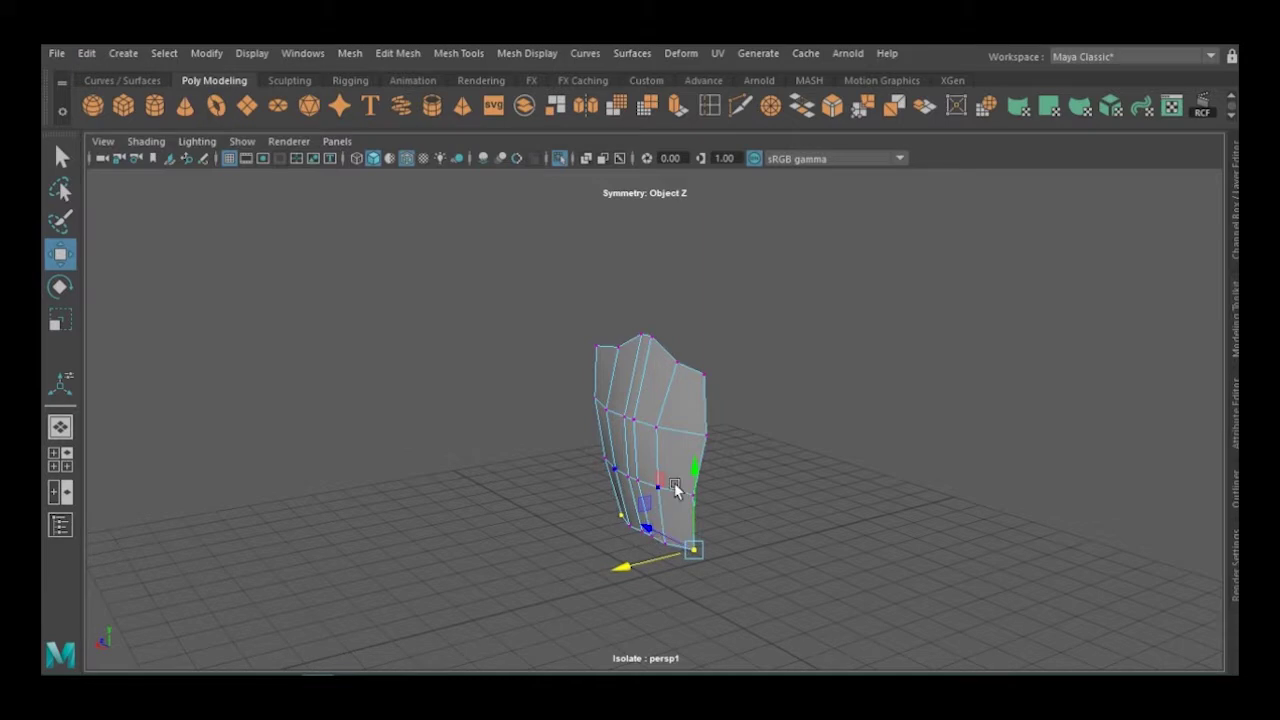
drag(620, 522, 627, 510)
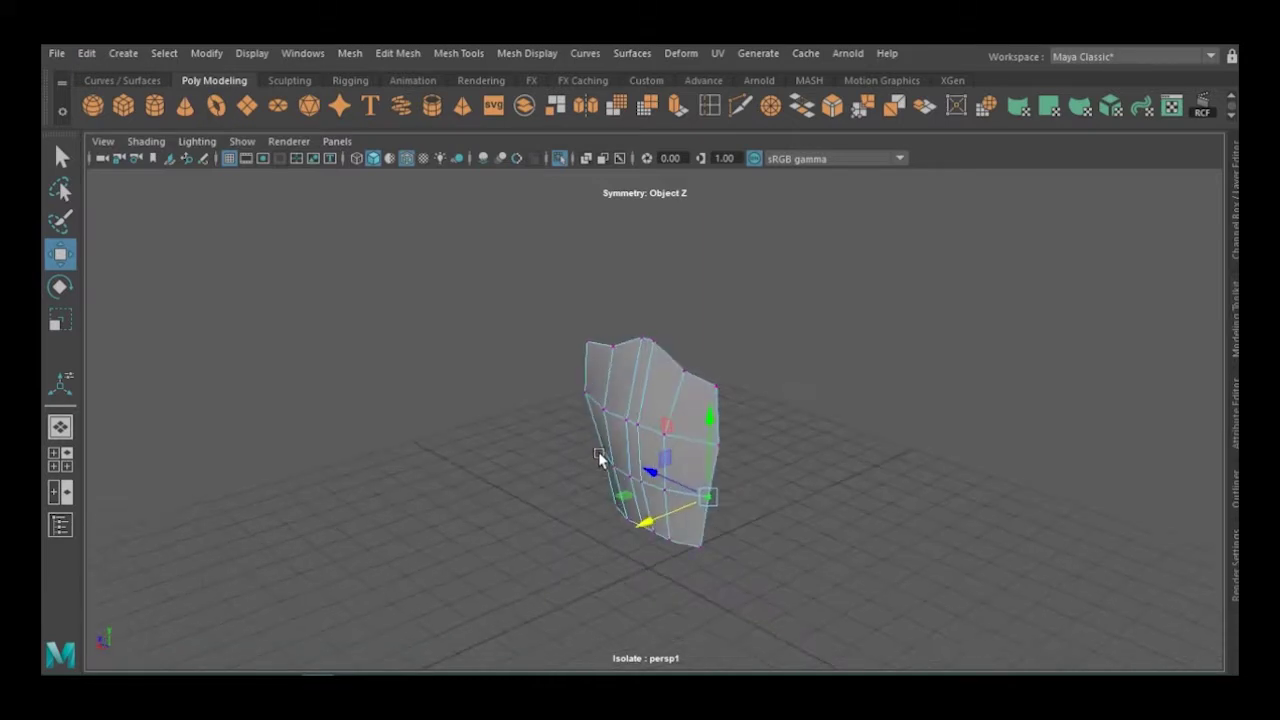
Select the lower vertices and pull them in to narrow the shield's bottom.
click(728, 372)
click(719, 436)
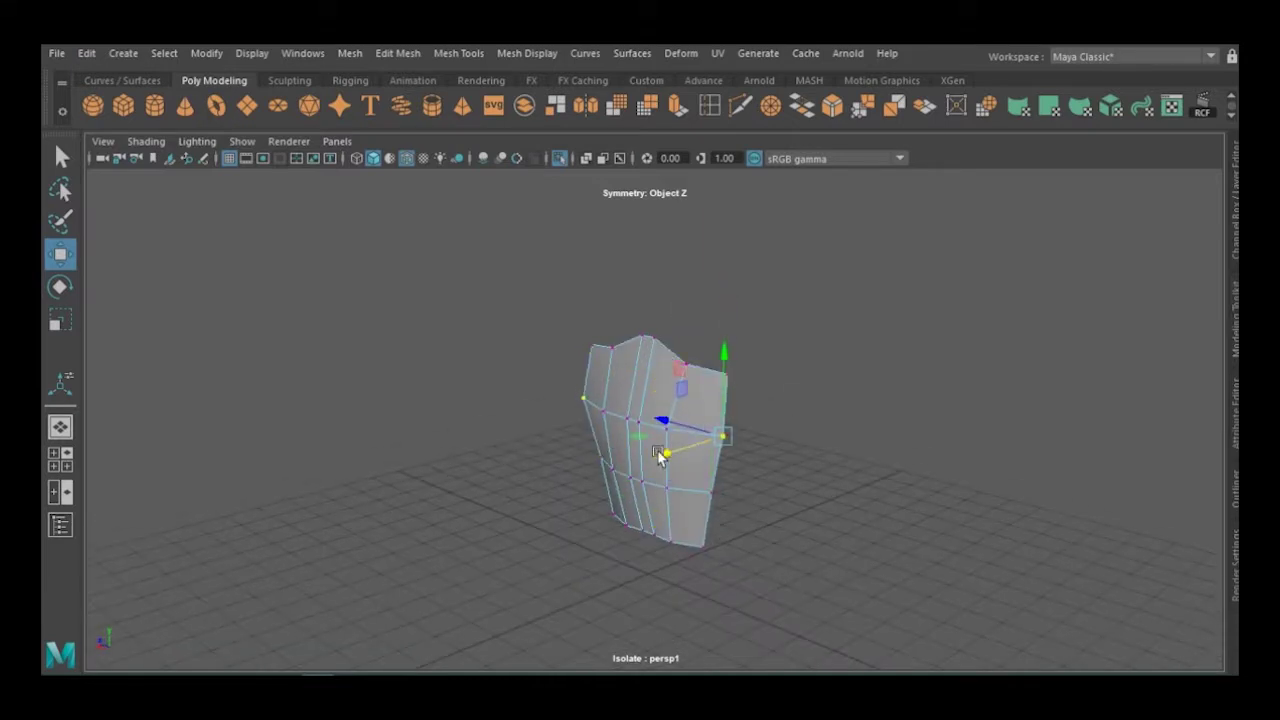
mouse_move(666, 457)
alt+mouse_down()
mouse_move(535, 474)
mouse_move(737, 471)
mouse_move(611, 608)
alt+mouse_up()
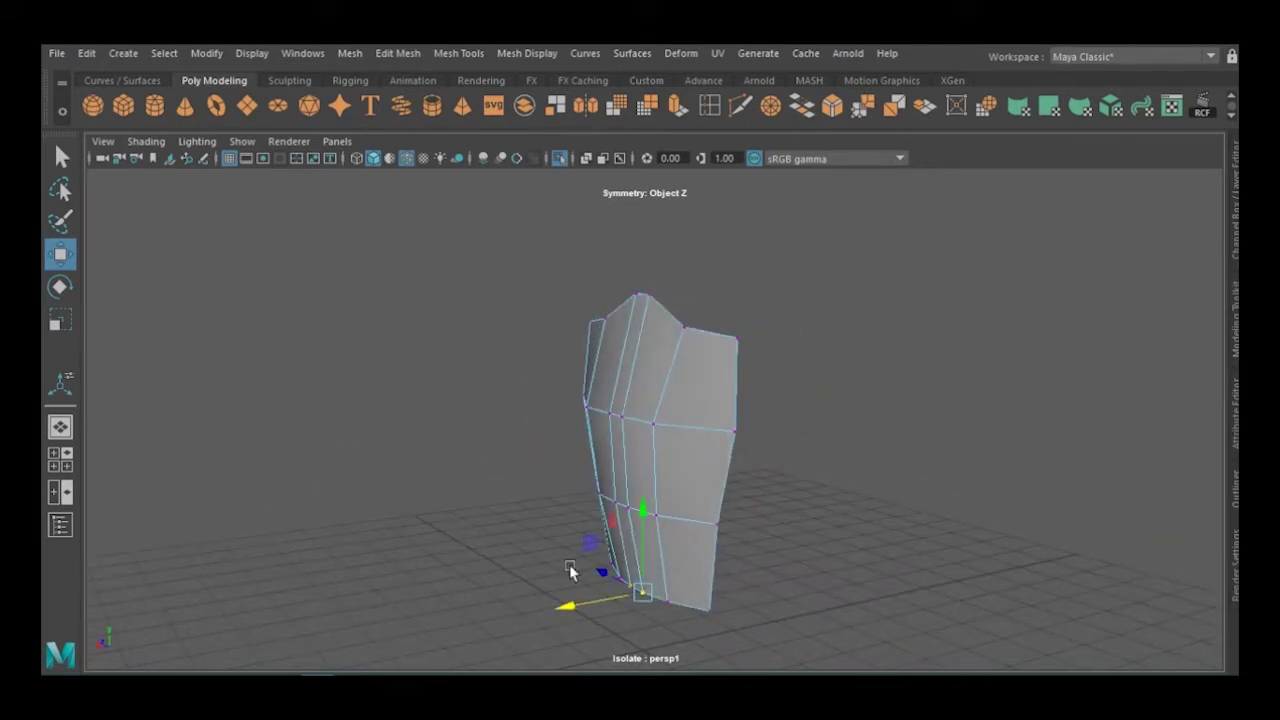
alt+drag(569, 564, 680, 506)
drag(497, 557, 601, 565)
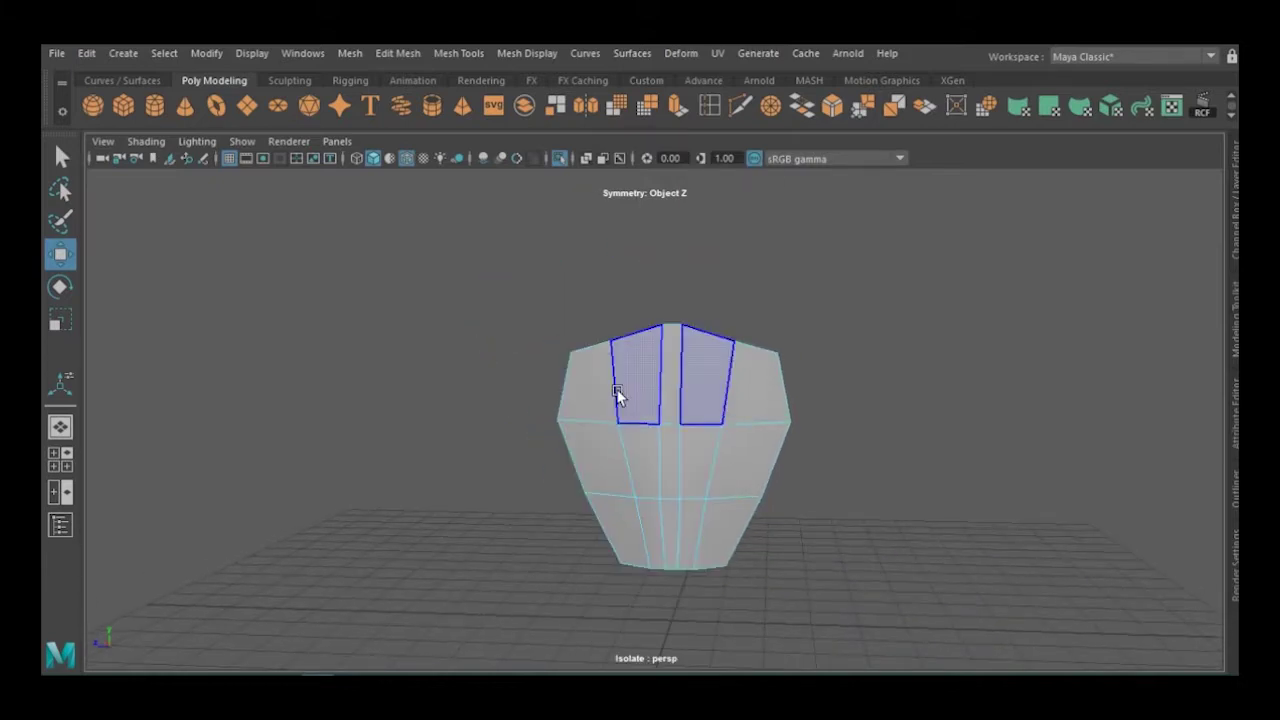
Extrude the shield's faces, then extrude a separate face as well.
click(617, 394)
key(ctrl+e)
mouse_move(451, 289)
alt+mouse_down()
mouse_move(429, 323)
mouse_move(680, 286)
alt+mouse_up()
click(686, 320)
key(ctrl+e)
mouse_move(663, 423)
alt+mouse_down()
mouse_move(629, 409)
mouse_move(610, 443)
alt+mouse_up()
Add further extrusions and push them out to thicken the shield.
key(ctrl+e)
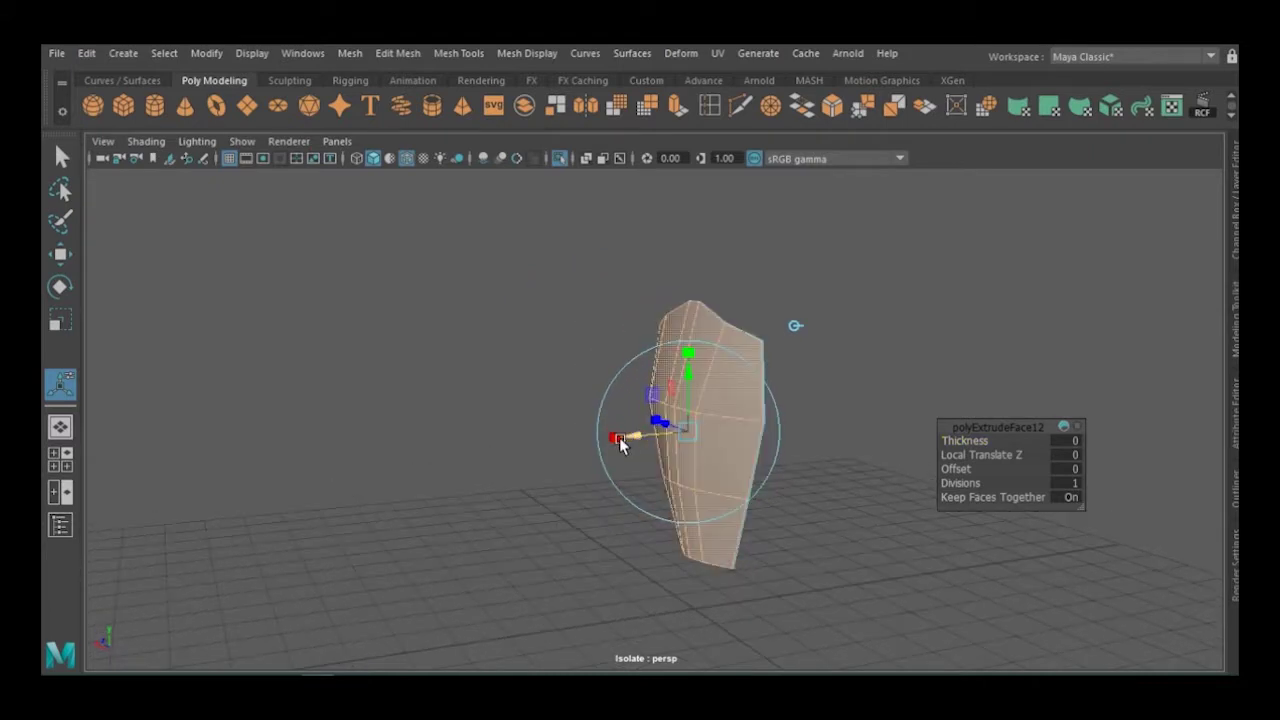
key(ctrl+e)
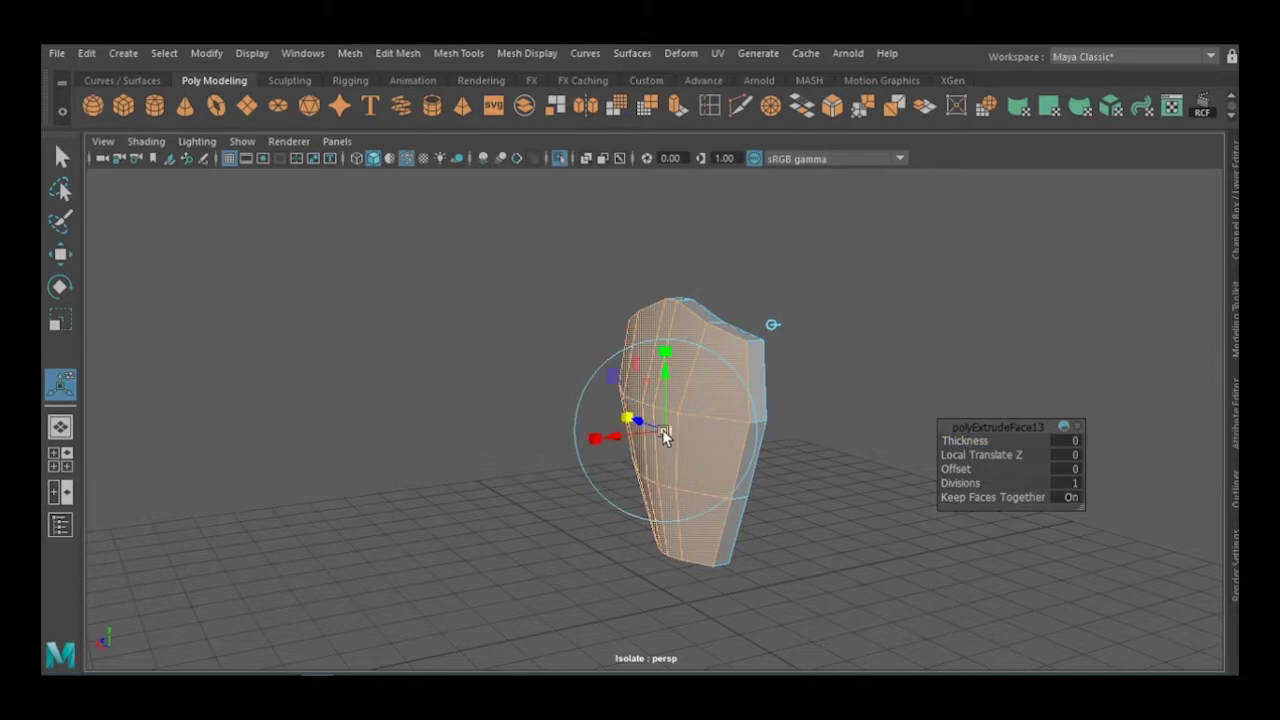
mouse_move(636, 425)
alt+mouse_down()
mouse_move(740, 262)
mouse_move(614, 443)
mouse_move(791, 471)
alt+mouse_up()
key(ctrl+e)
drag(617, 463, 600, 459)
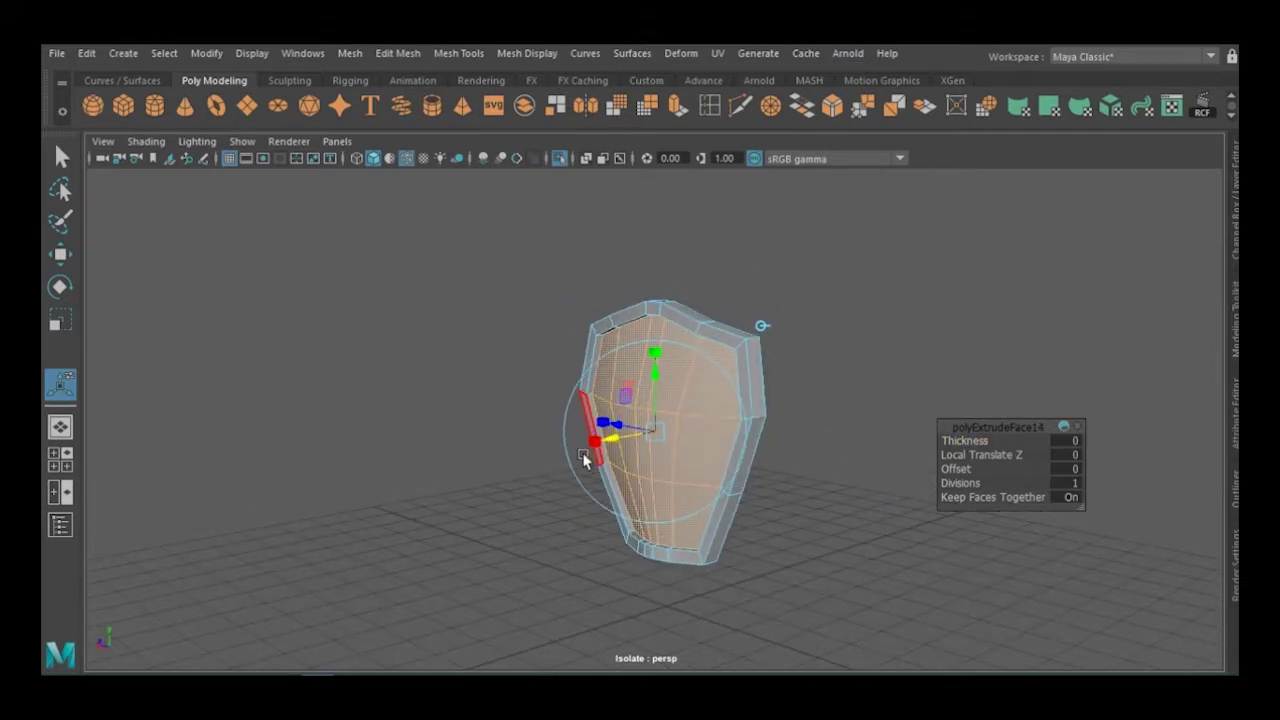
key(F8)
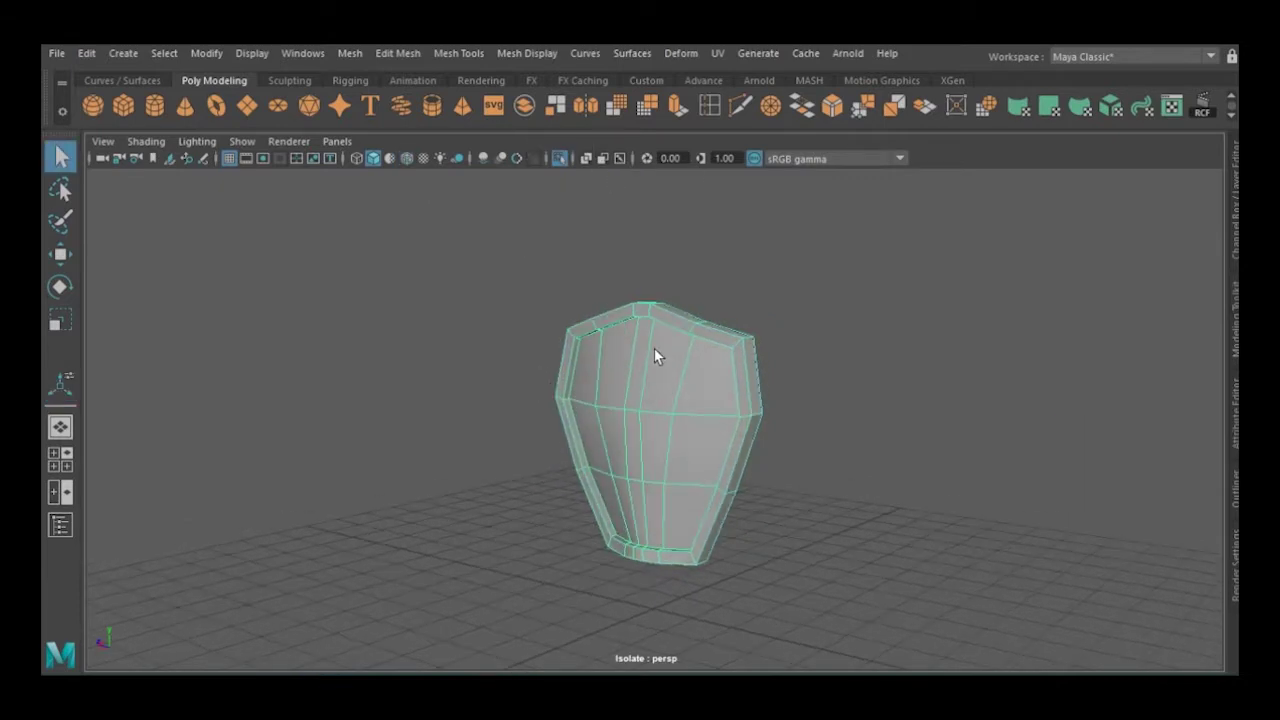
Extrude four front faces of the shield with axes aligned to the faces.
right_drag(680, 194, 680, 246)
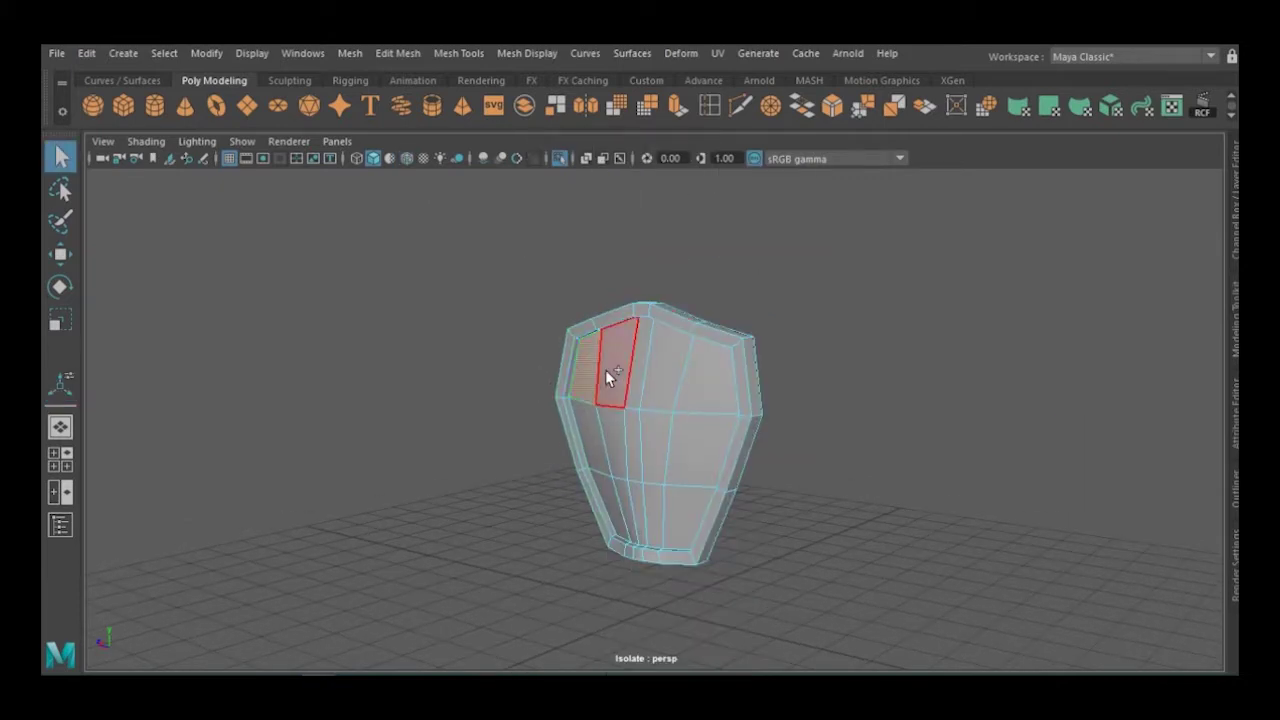
shift+click(635, 450)
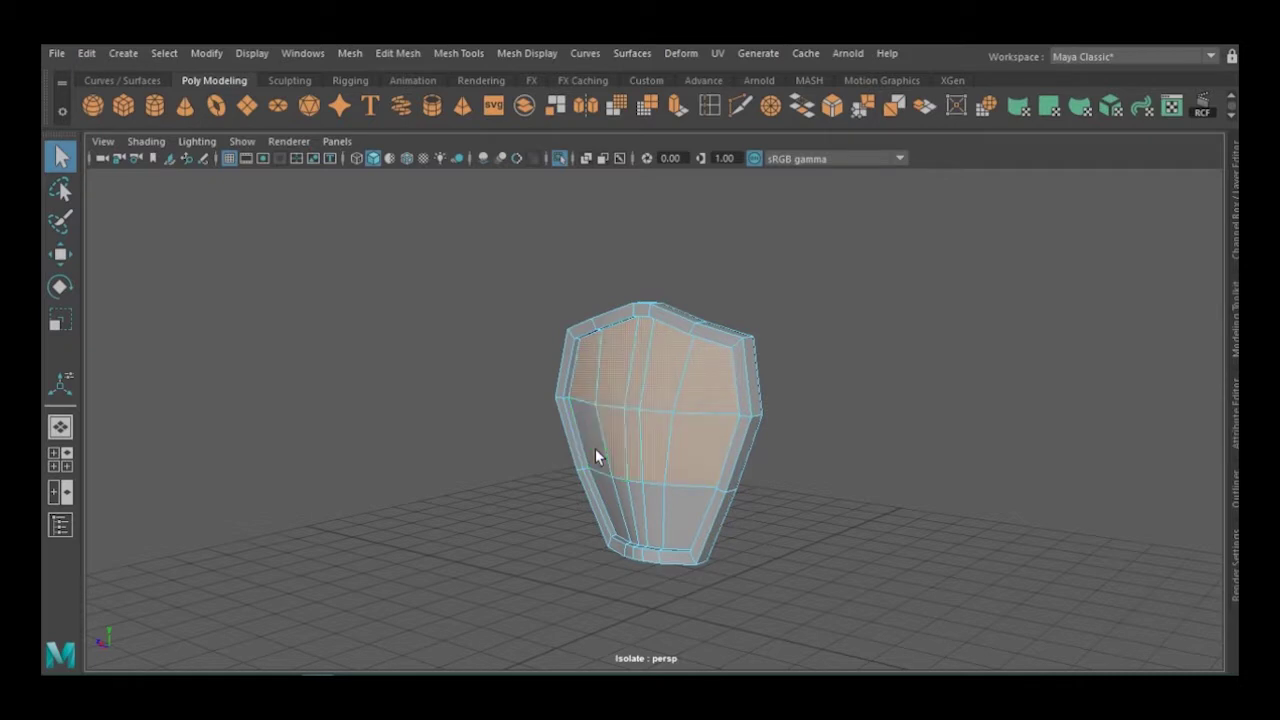
shift+click(597, 449)
shift+click(614, 509)
shift+click(651, 523)
key(ctrl+e)
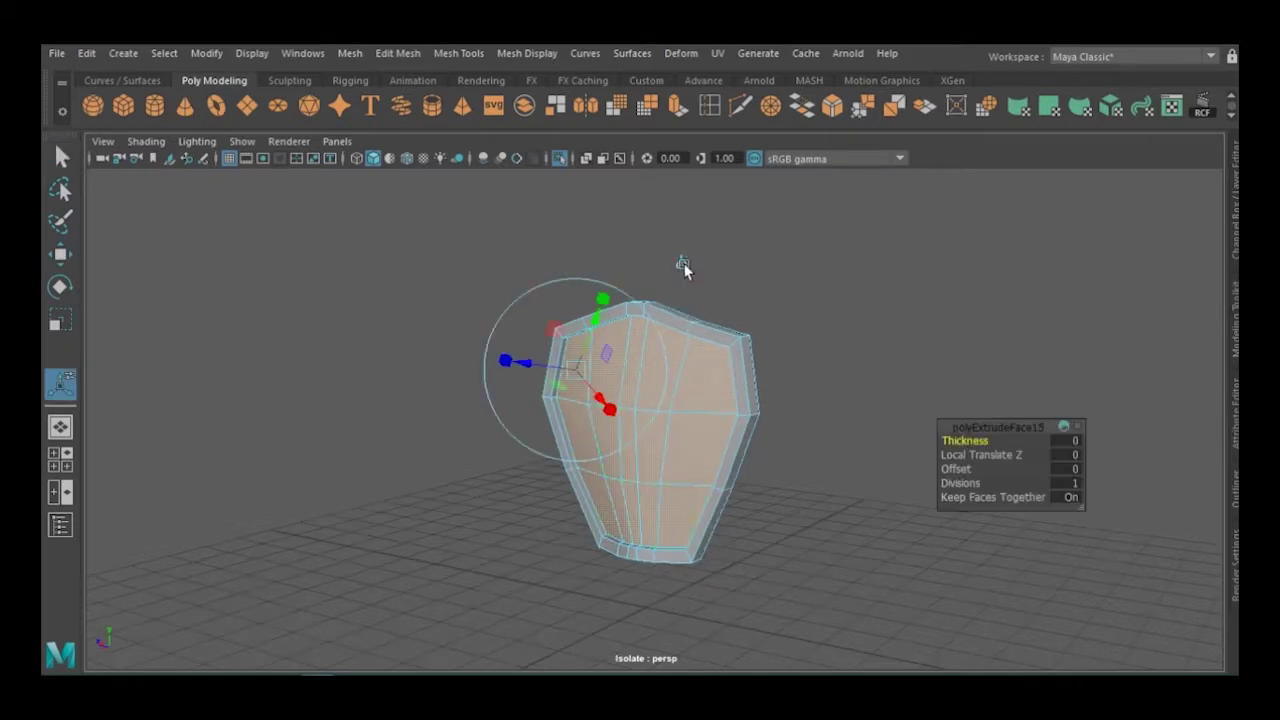
click(682, 265)
mouse_move(639, 410)
alt+mouse_down()
mouse_move(606, 443)
mouse_move(589, 434)
mouse_move(683, 431)
mouse_move(671, 434)
alt+mouse_up()
Finish the extrusion and select the shield's upper and lower edge loops.
key(q)
click(714, 245)
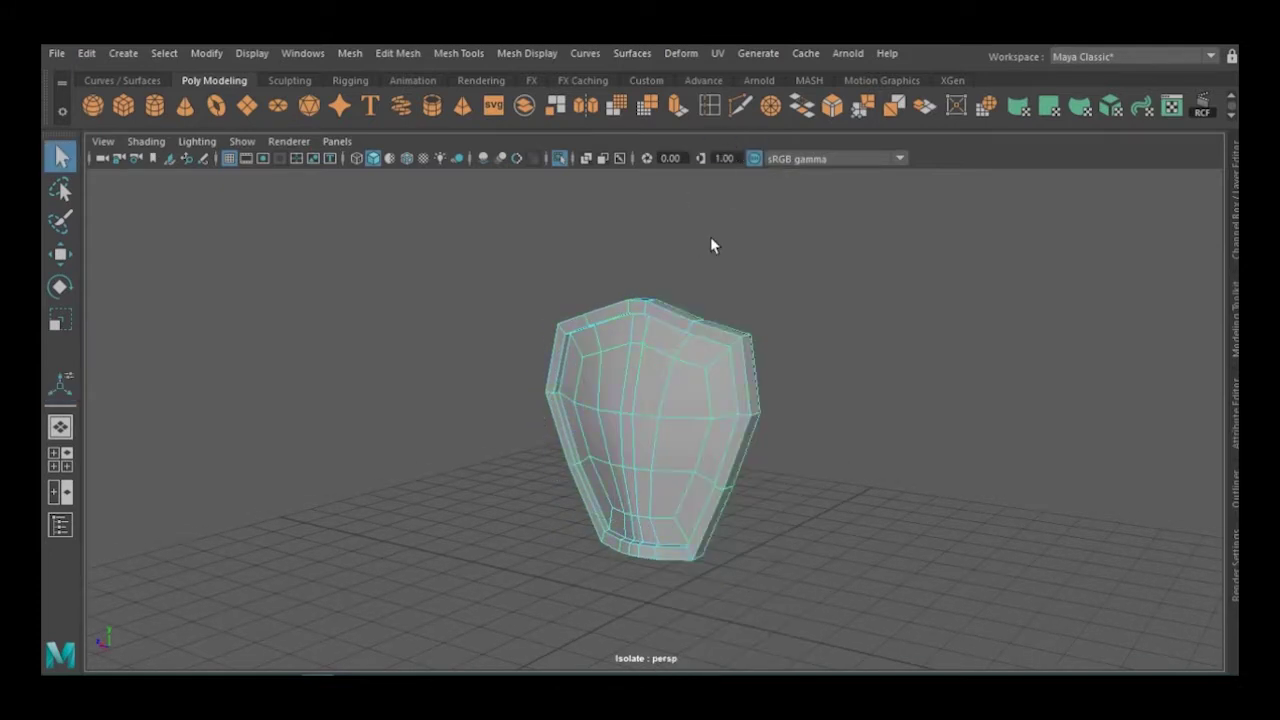
double_click(679, 397)
key(r)
double_click(657, 477)
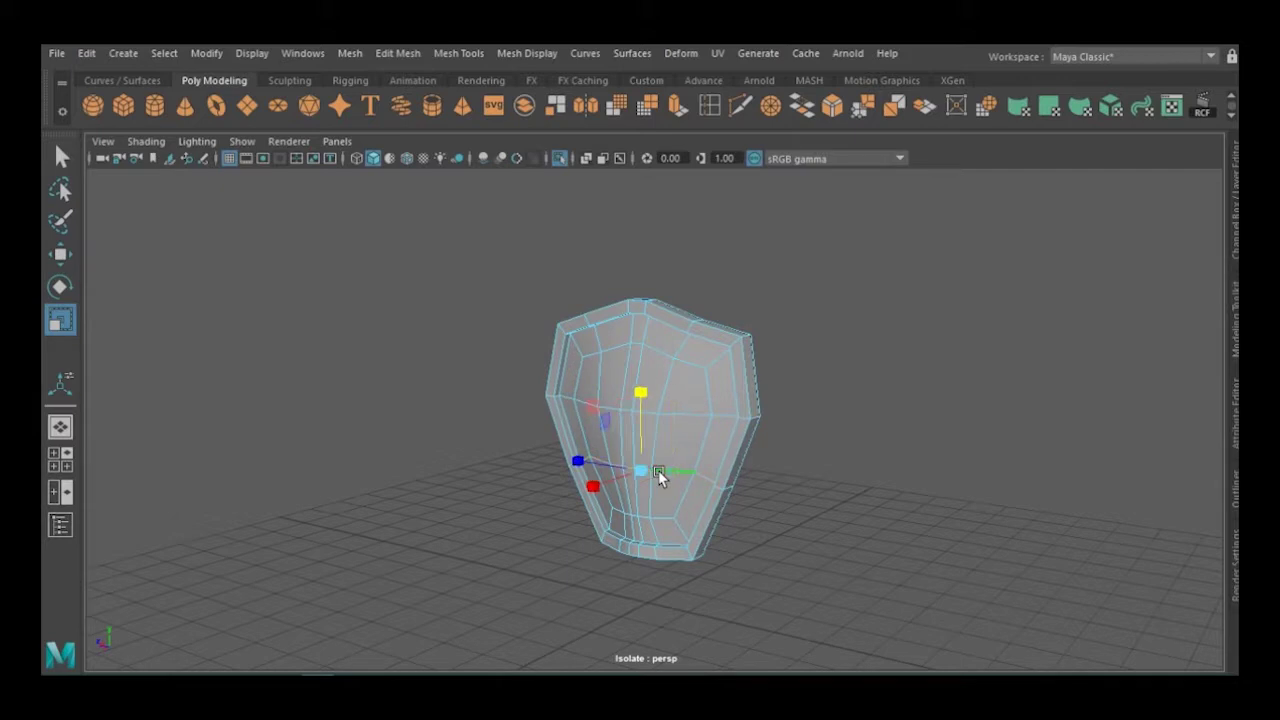
alt+drag(637, 486, 518, 348)
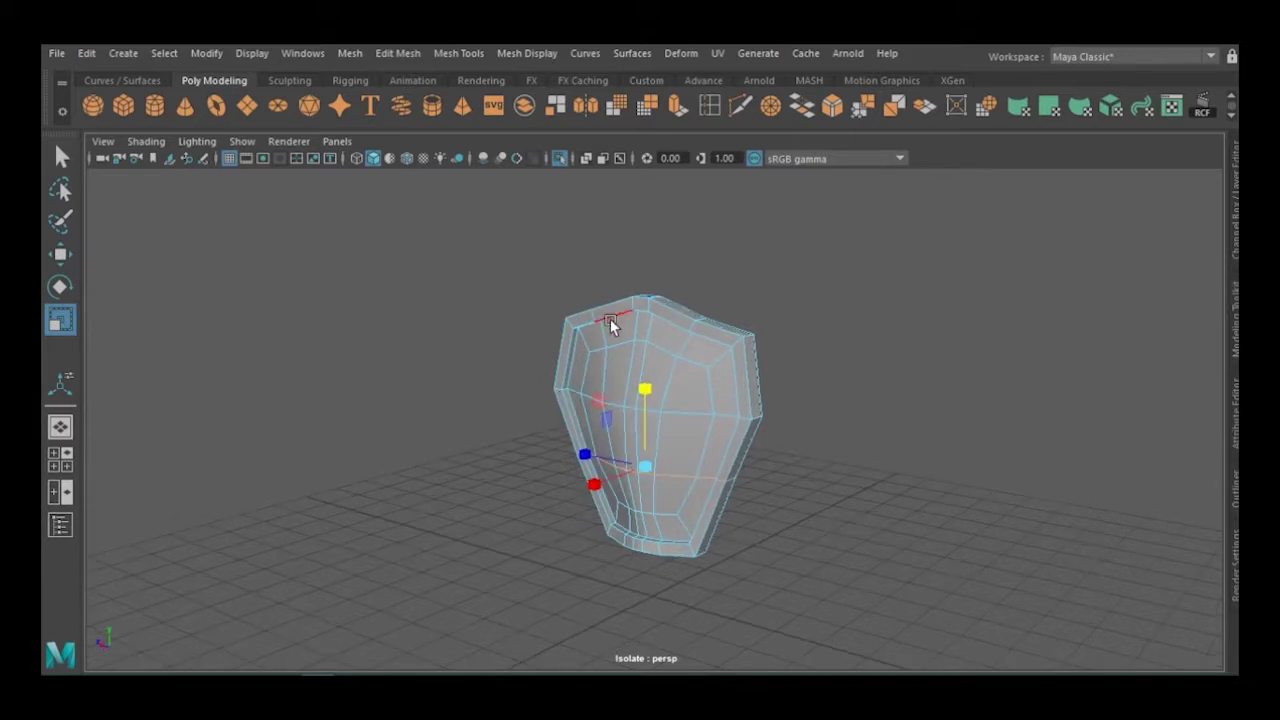
right_drag(700, 194, 786, 171)
key(q)
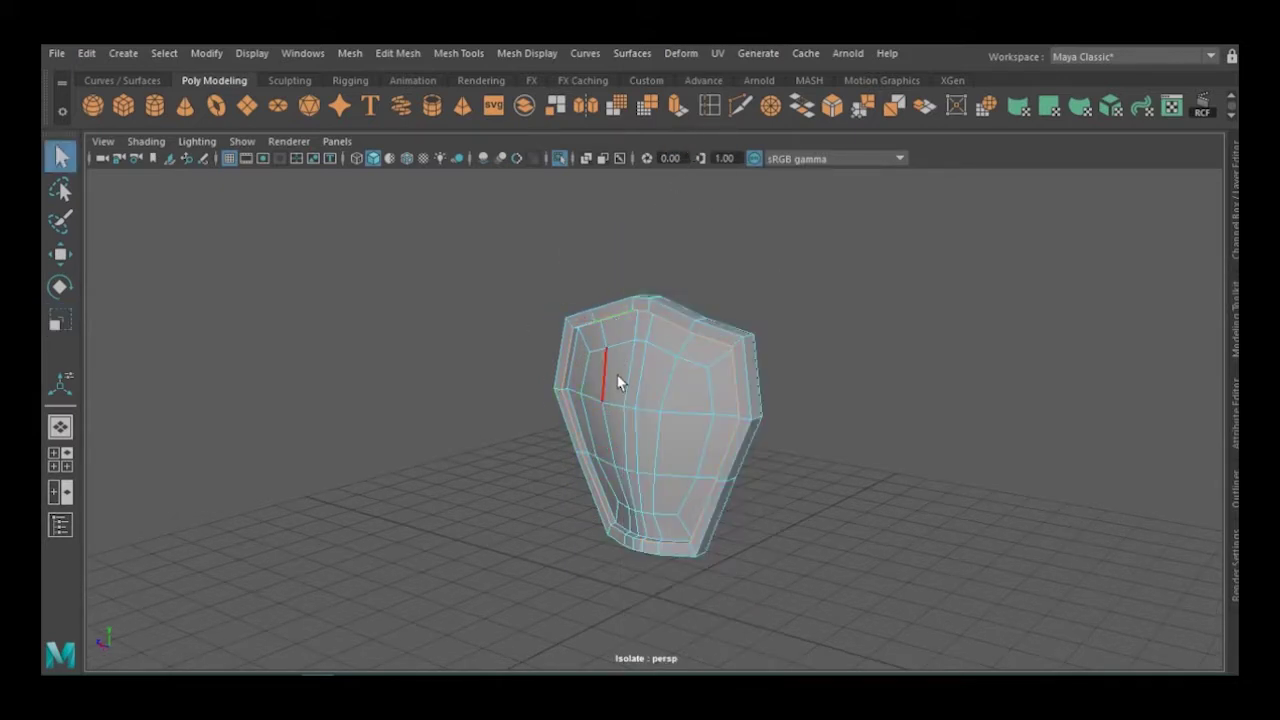
alt+drag(793, 418, 777, 491)
Bevel the shield's rim edges at Fraction 0.5.
key(ctrl+b)
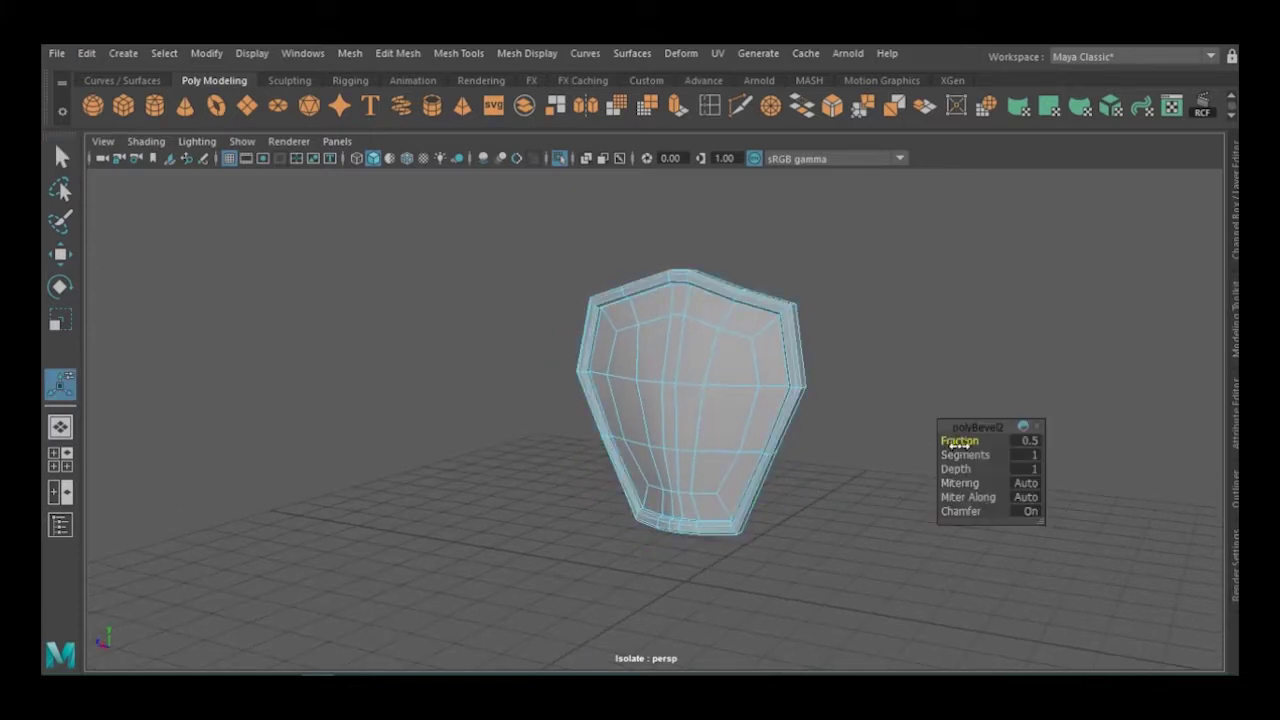
key(q)
key(y)
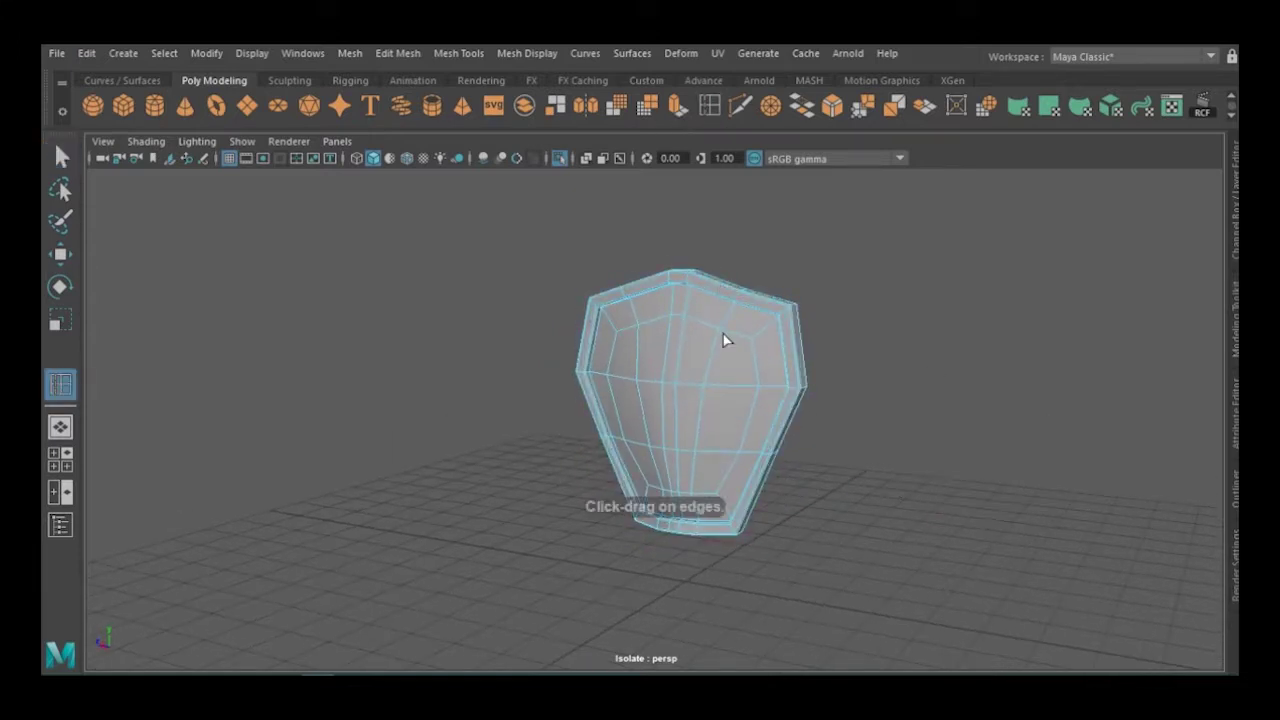
key(r)
right_drag(800, 197, 798, 160)
Extrude the front faces inward and bevel the resulting inner border.
click(736, 326)
key(ctrl+e)
drag(838, 237, 651, 417)
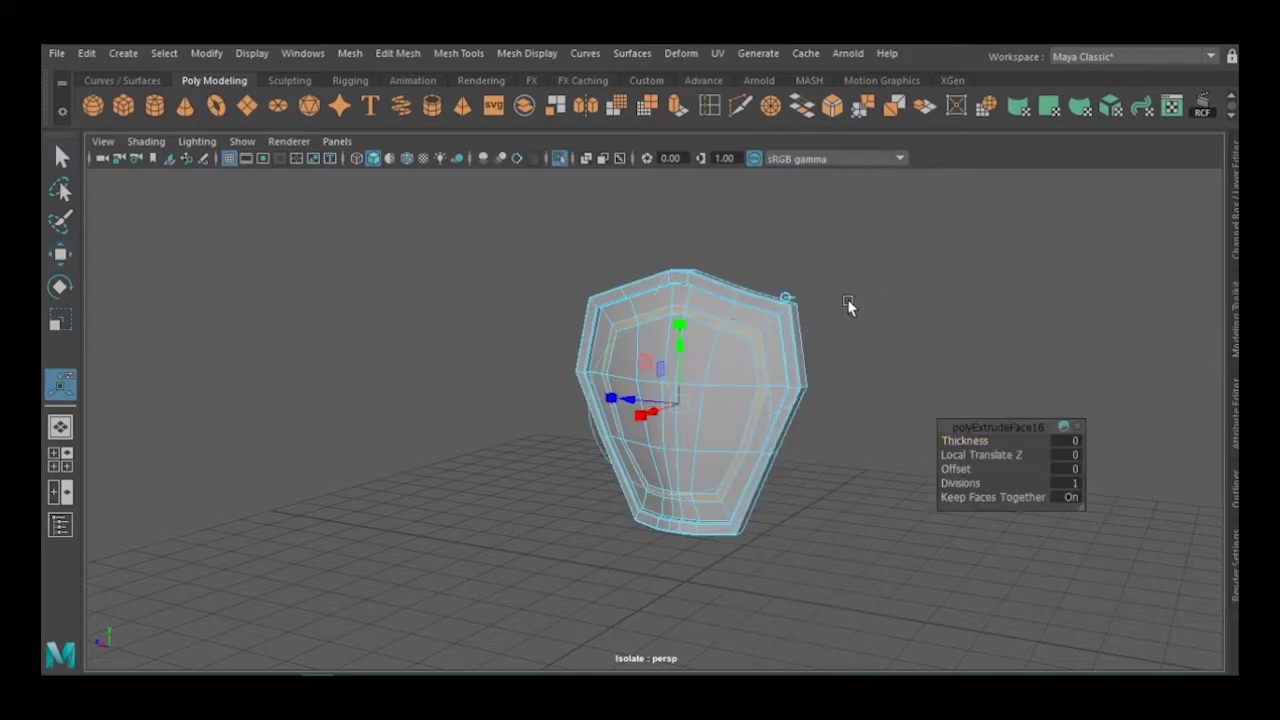
key(w)
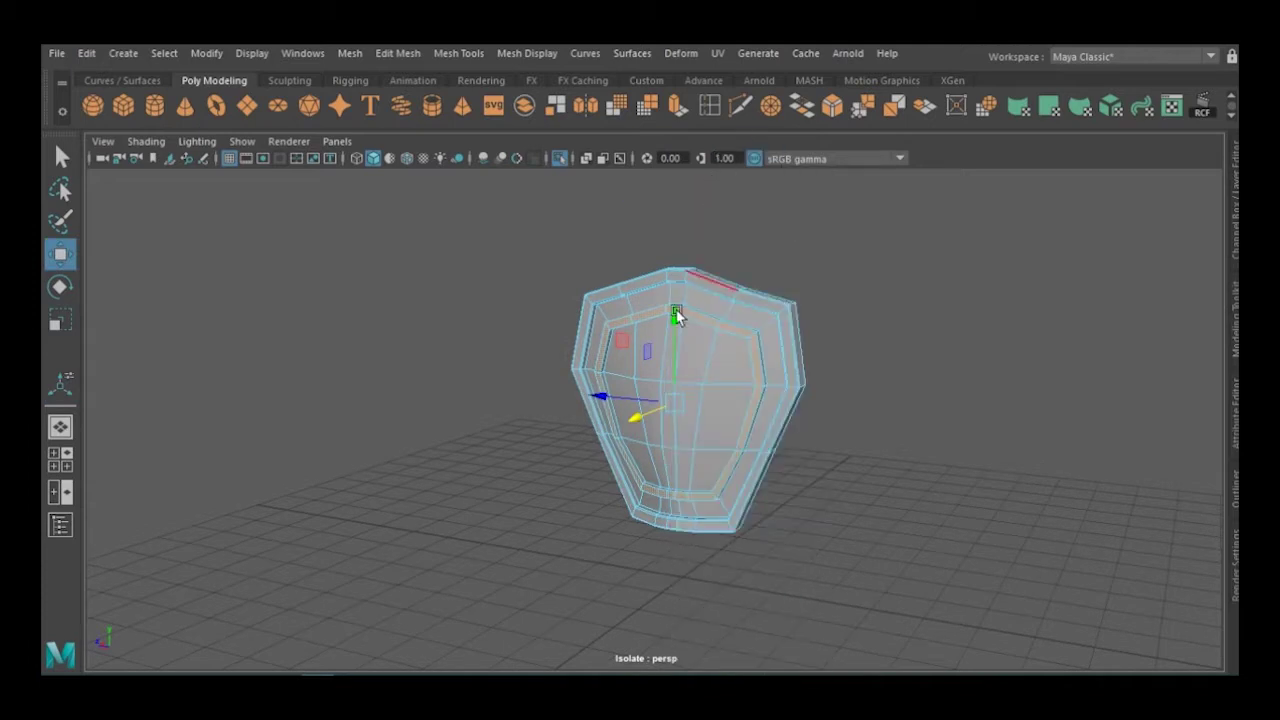
key(ctrl+b)
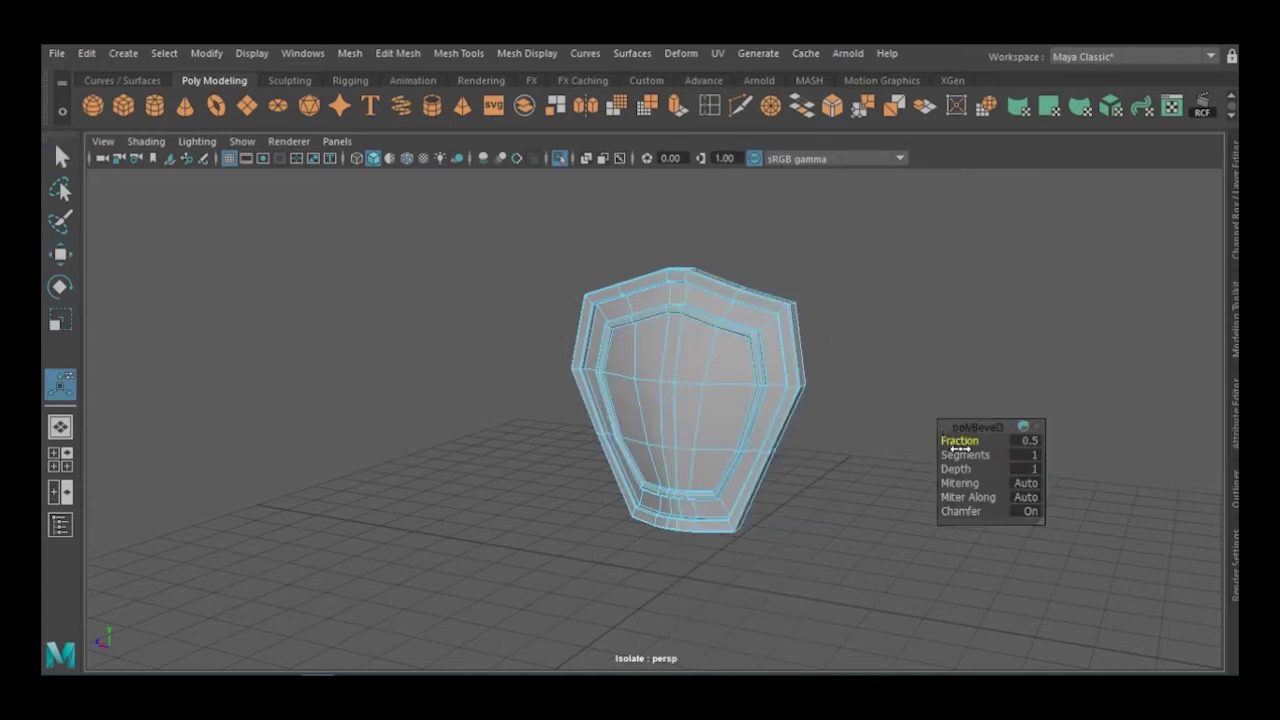
Deselect, orbit to the shield's back, and select the whole shield mesh.
key(q)
click(1020, 257)
alt+drag(1020, 257, 728, 259)
click(734, 340)
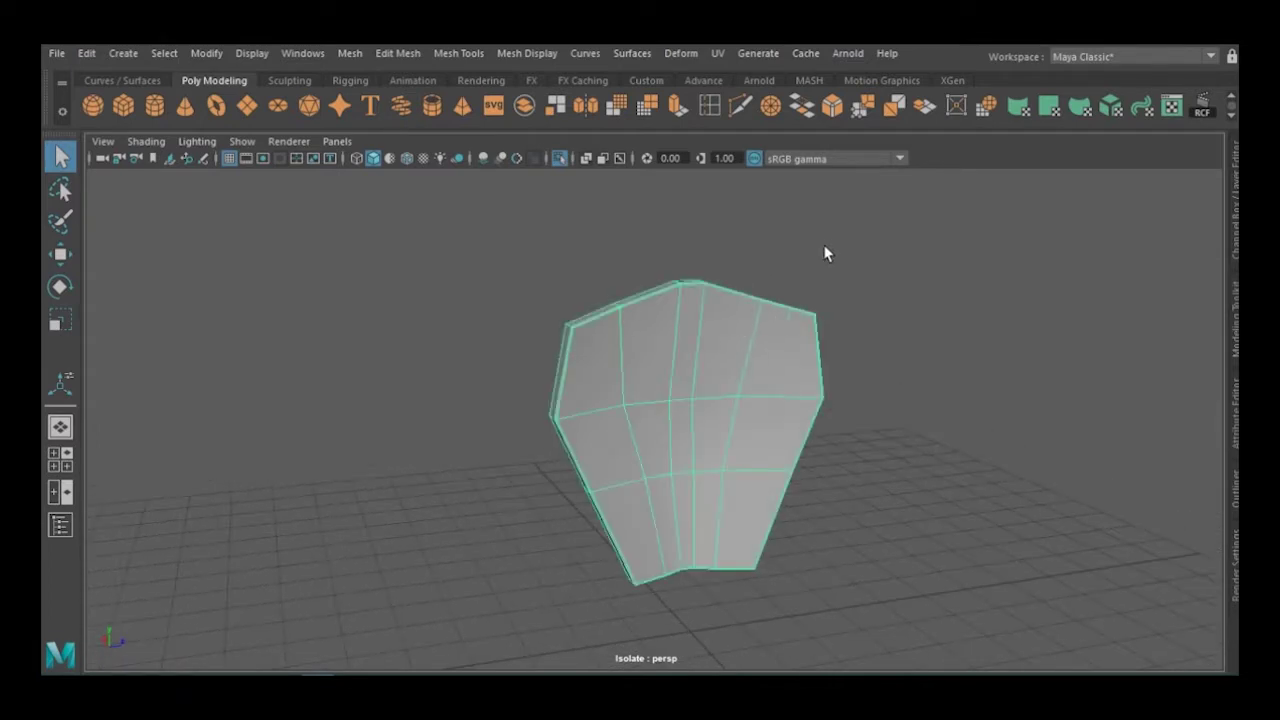
Extrude the upper and lower middle back faces twice into two blocks.
key(F11)
click(685, 395)
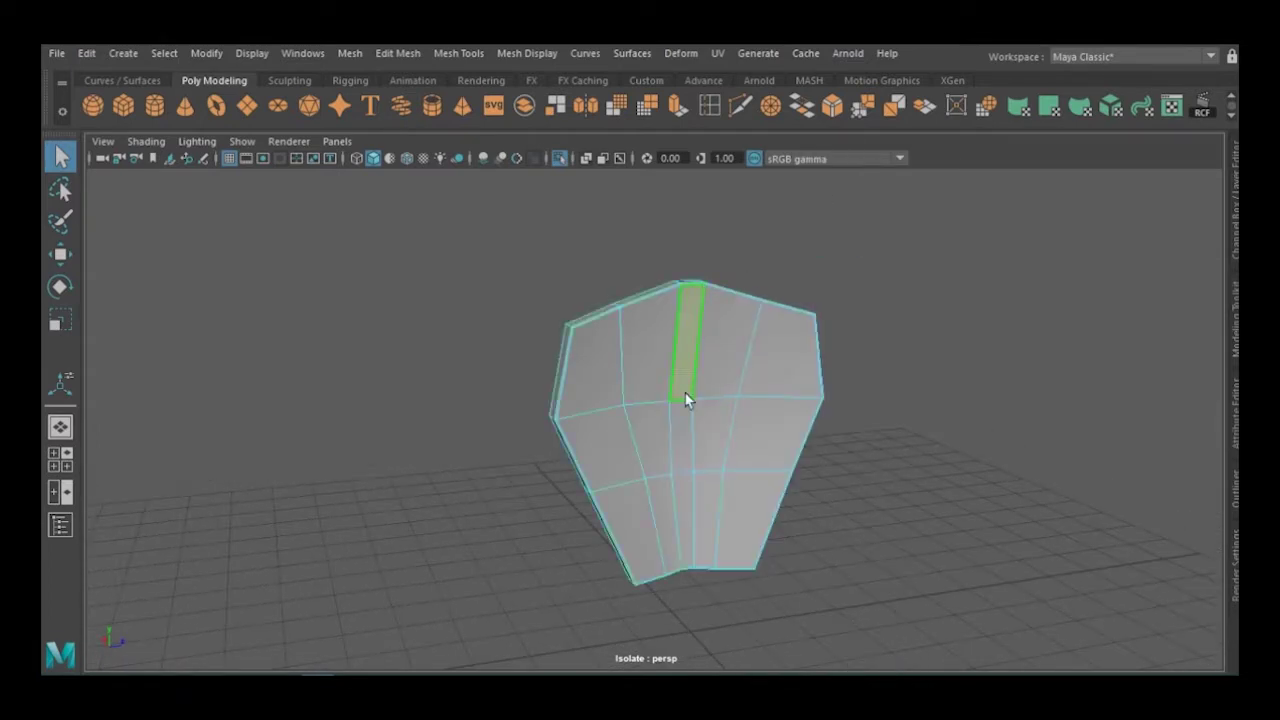
shift+click(688, 480)
key(ctrl+e)
drag(679, 416, 691, 391)
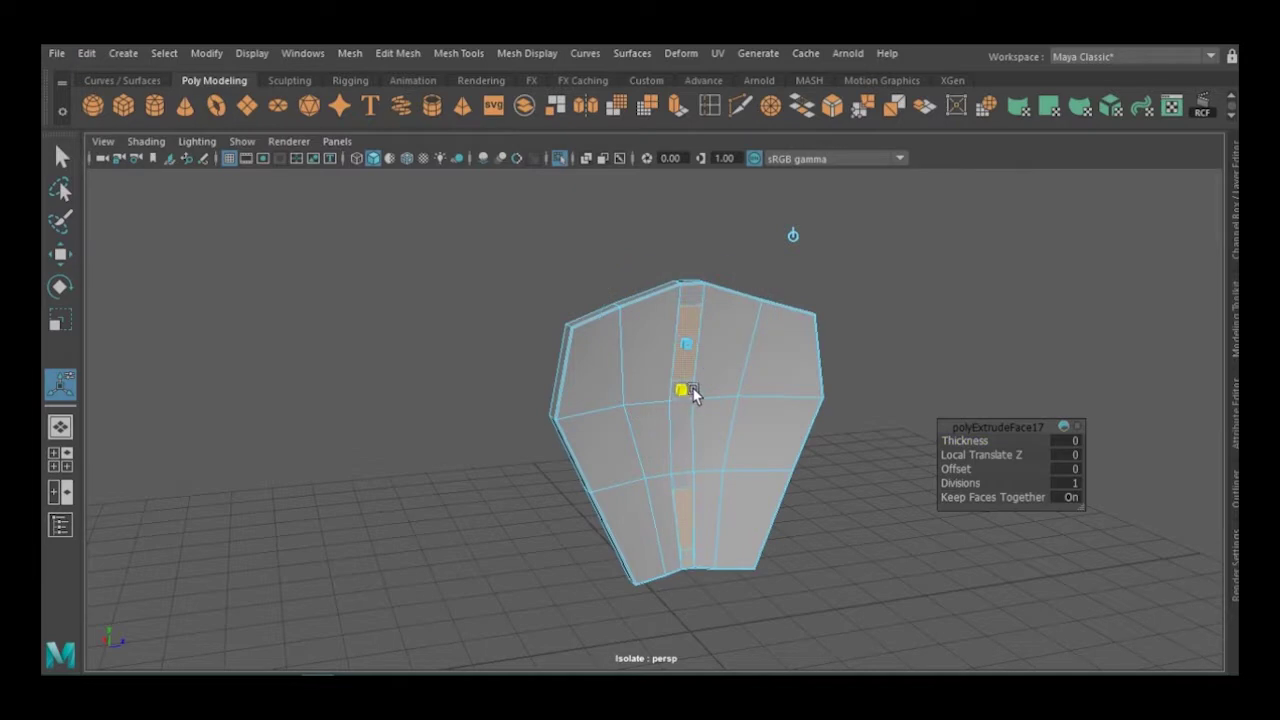
key(ctrl+e)
mouse_move(678, 388)
alt+mouse_down()
mouse_move(776, 402)
mouse_move(760, 392)
alt+mouse_up()
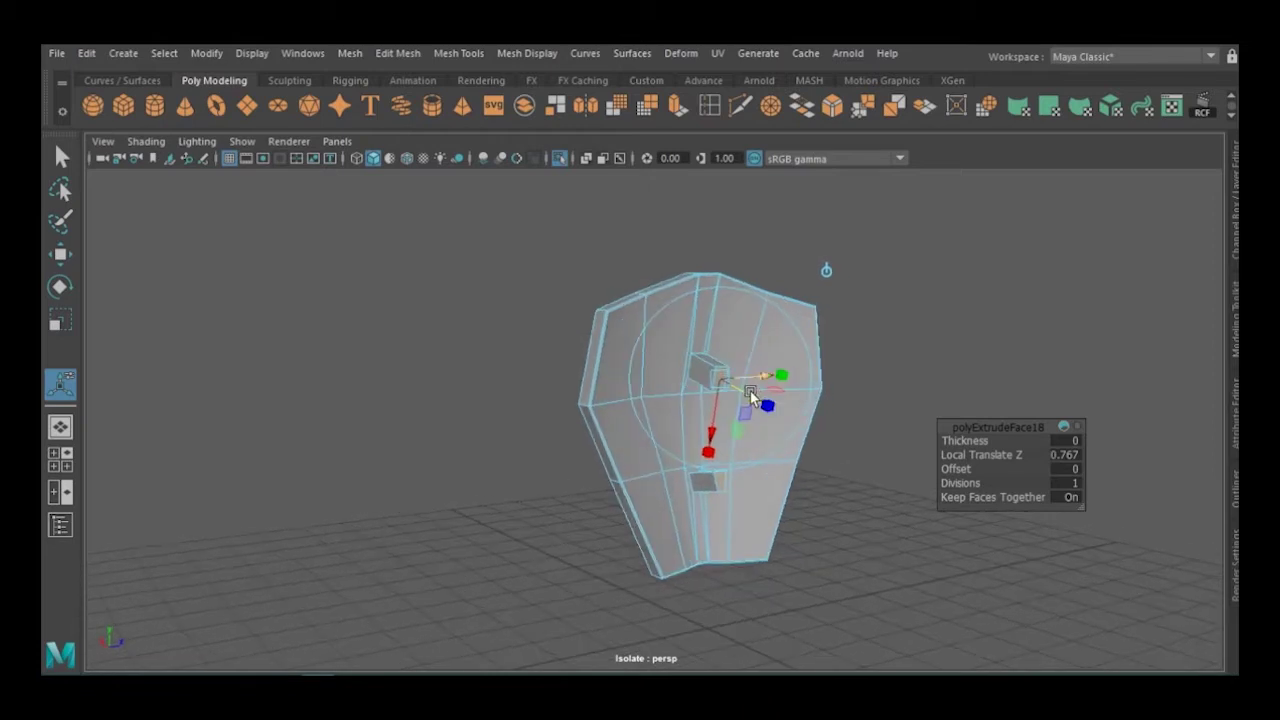
Extrude the upper block's side face down toward the lower block to form the grip.
right_drag(900, 198, 805, 198)
alt+drag(845, 295, 869, 289)
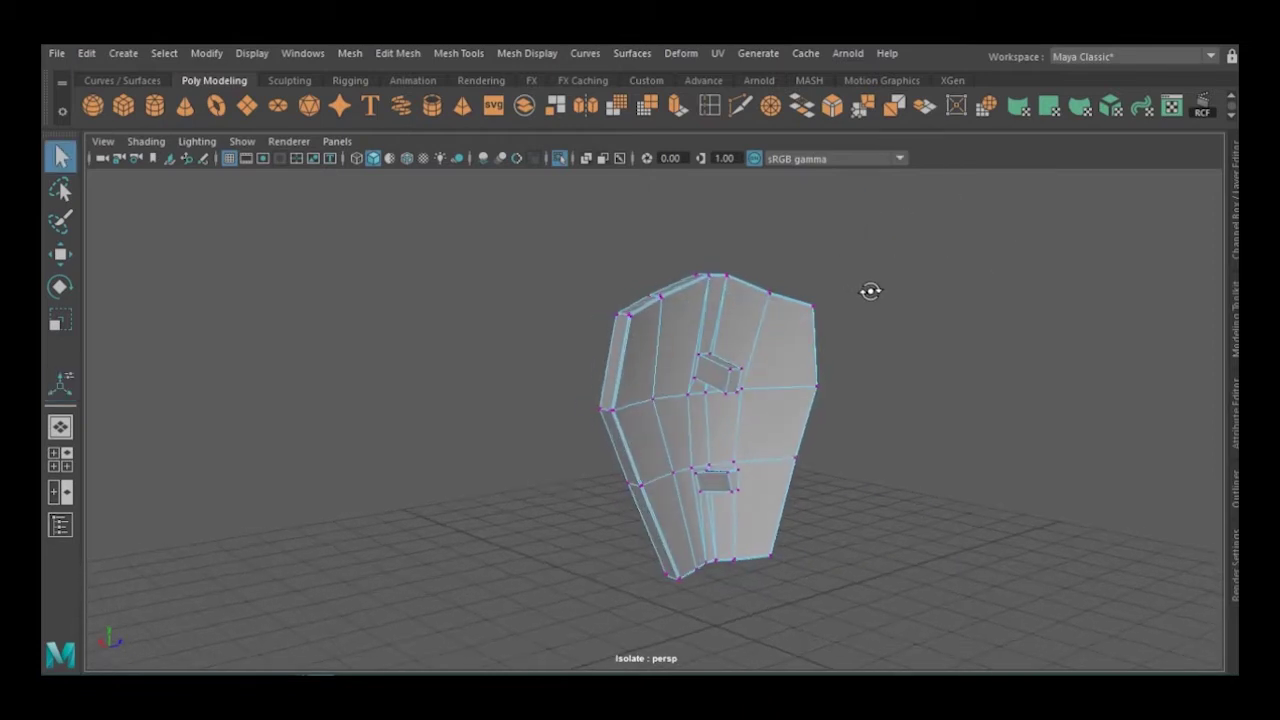
click(739, 105)
alt+drag(722, 370, 797, 400)
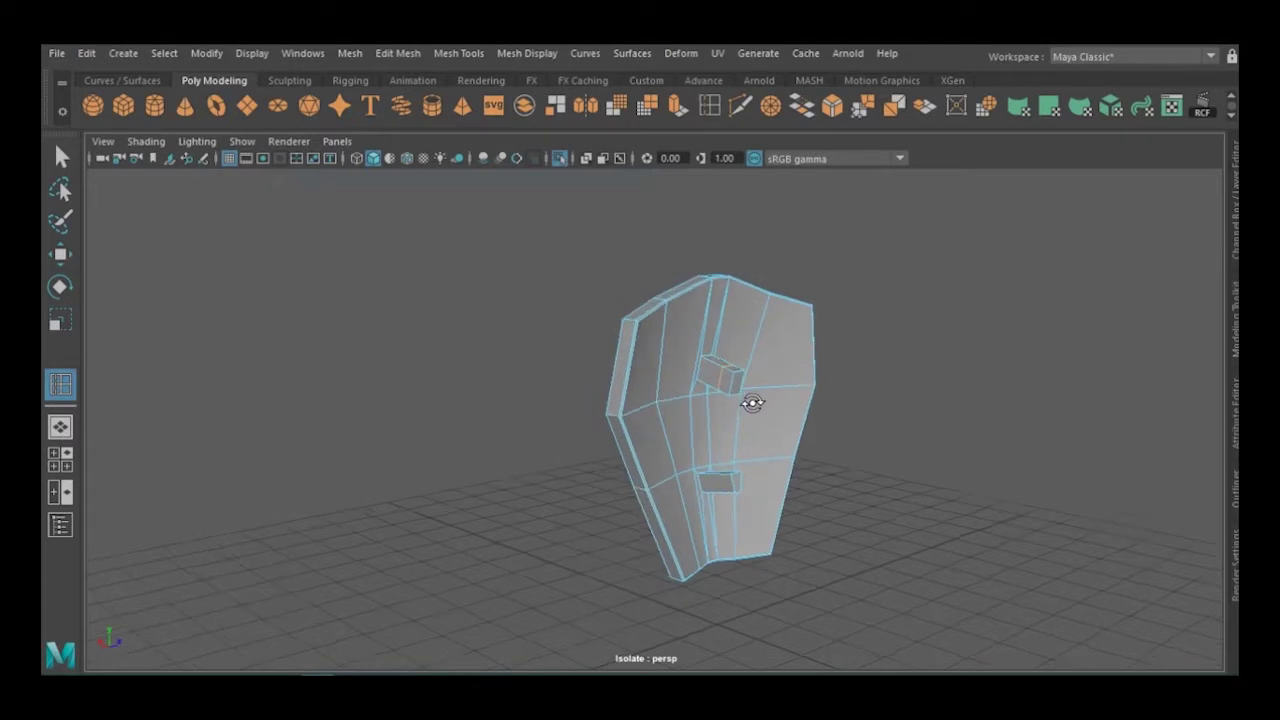
key(w)
right_drag(880, 197, 877, 250)
mouse_move(742, 398)
alt+mouse_down()
mouse_move(783, 331)
mouse_move(773, 405)
alt+mouse_up()
click(783, 335)
key(ctrl+e)
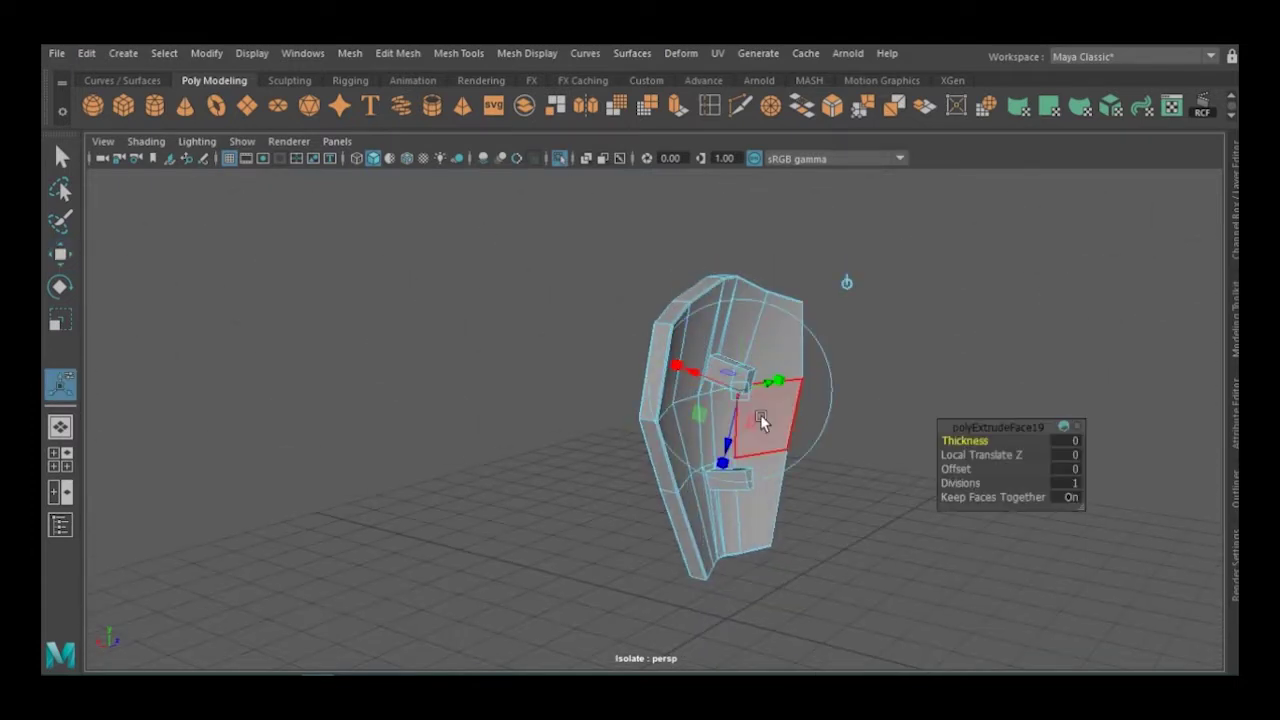
mouse_move(737, 335)
mouse_down()
mouse_move(737, 470)
mouse_move(777, 457)
mouse_up()
key(r)
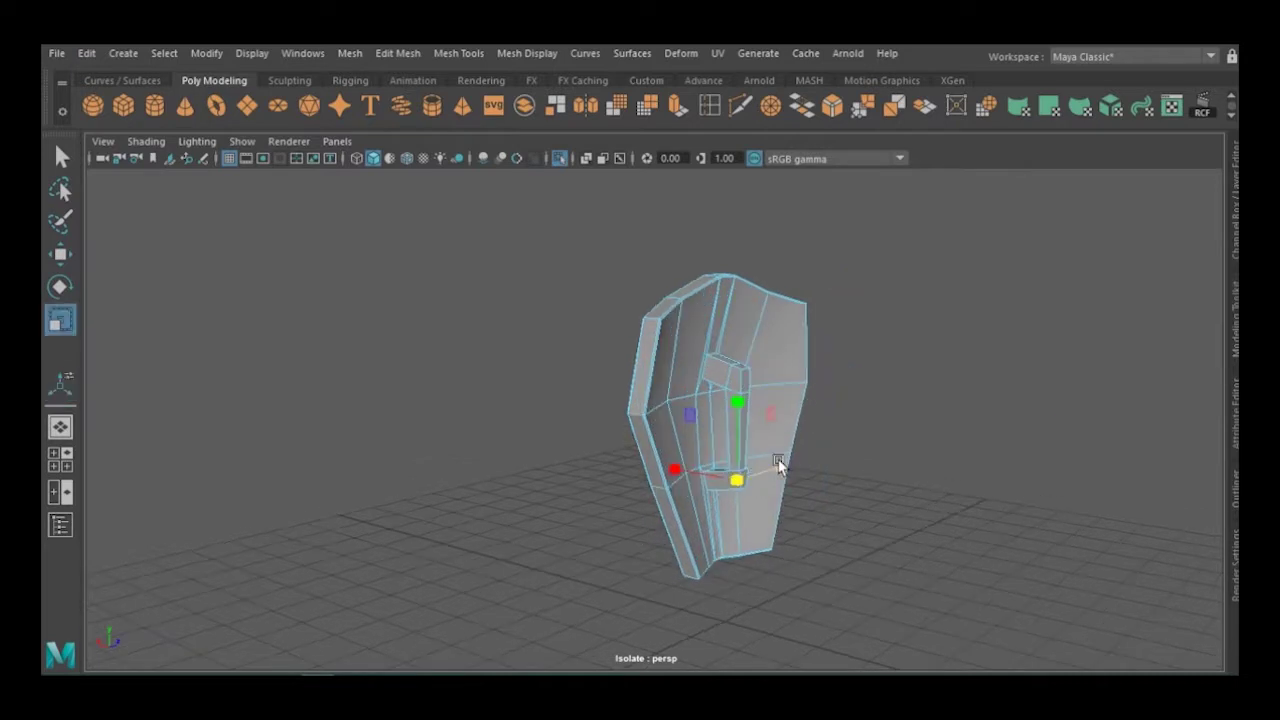
key(w)
Slide the shield left along X and show the hidden sword again.
right_drag(986, 255, 1046, 171)
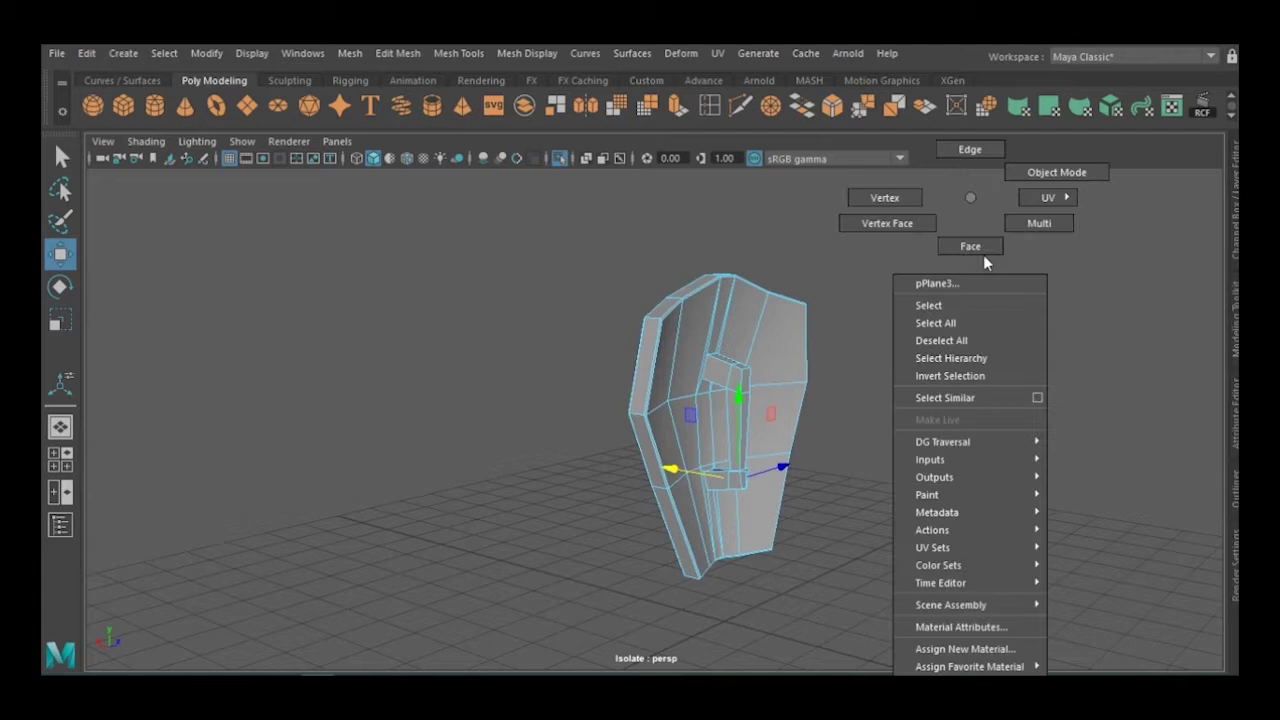
click(605, 471)
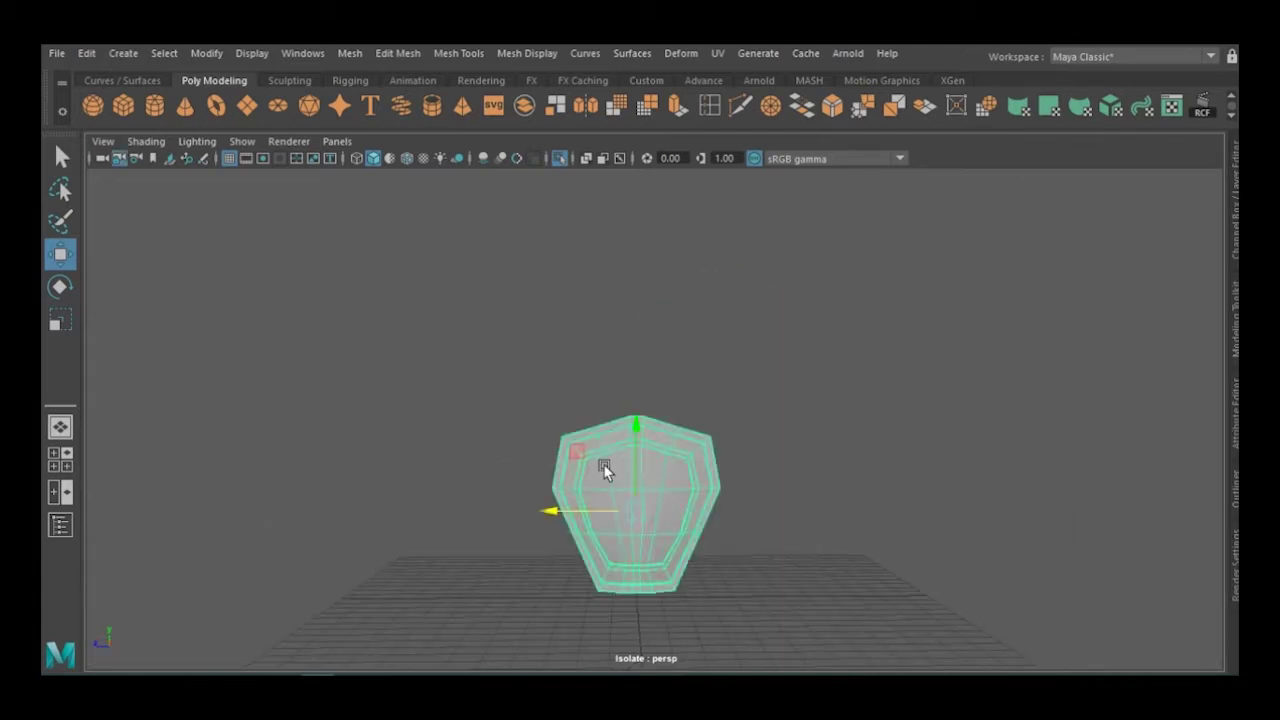
drag(551, 513, 517, 514)
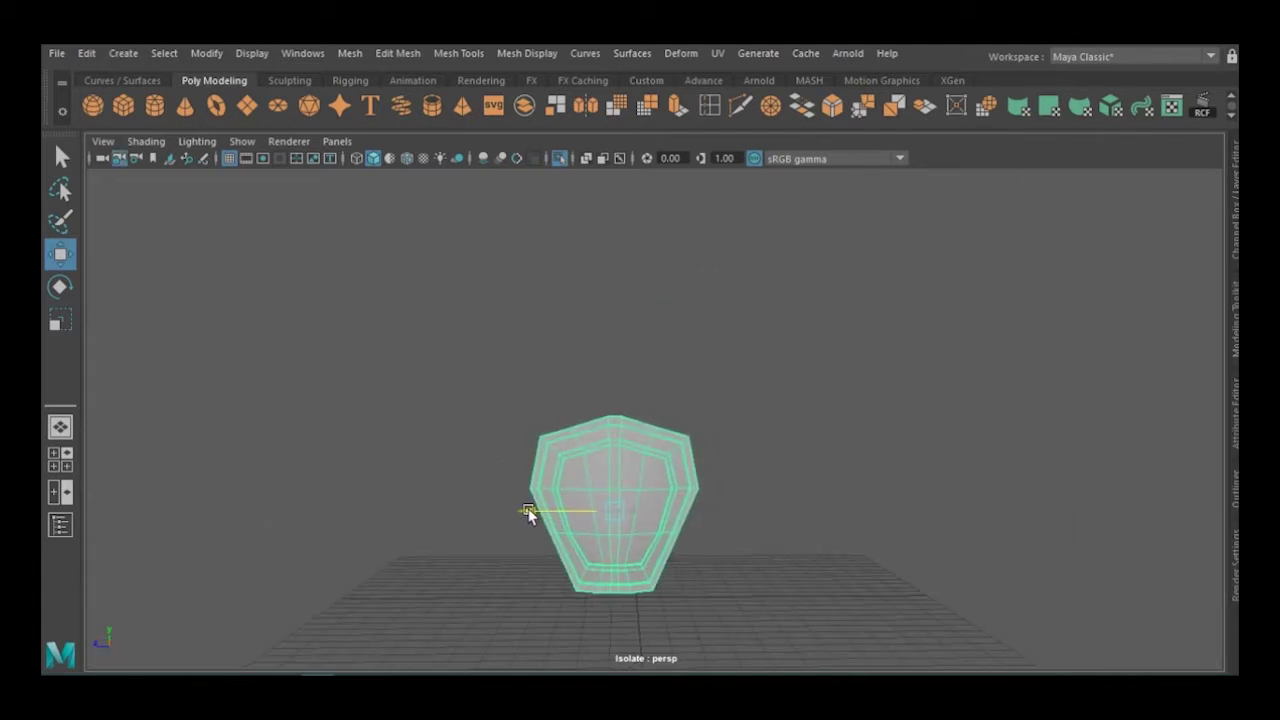
key(q)
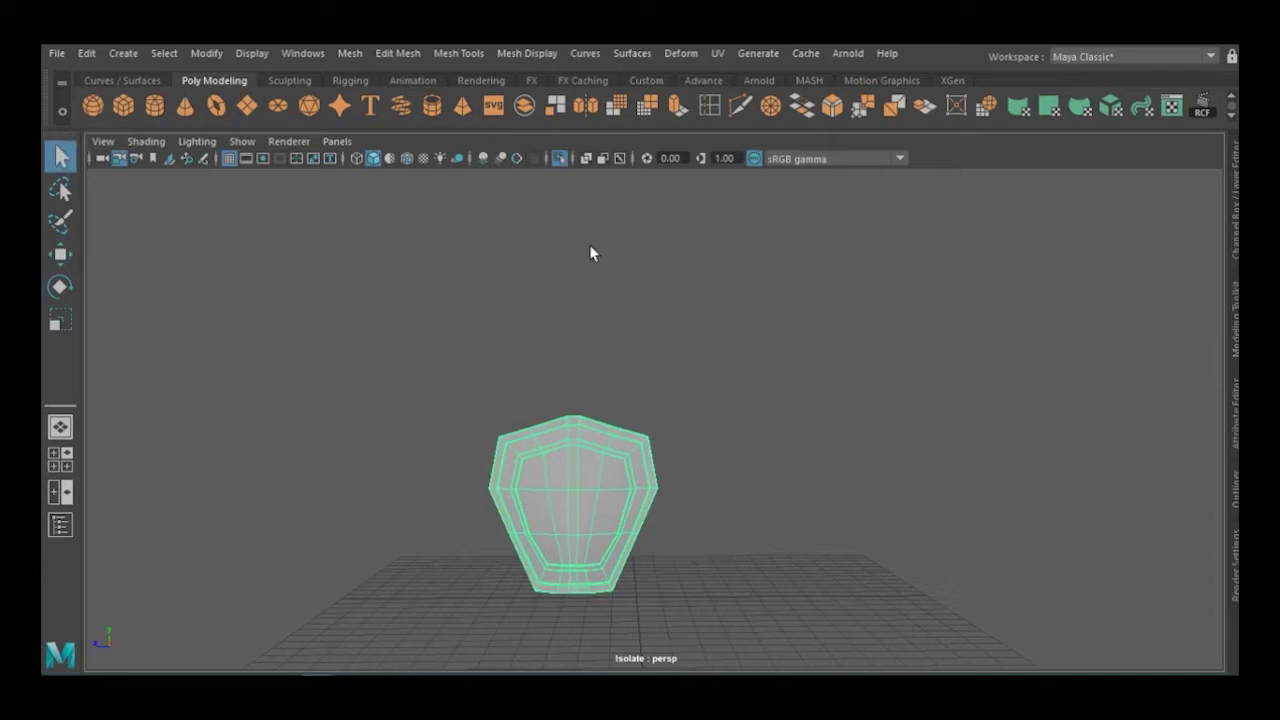
click(560, 158)
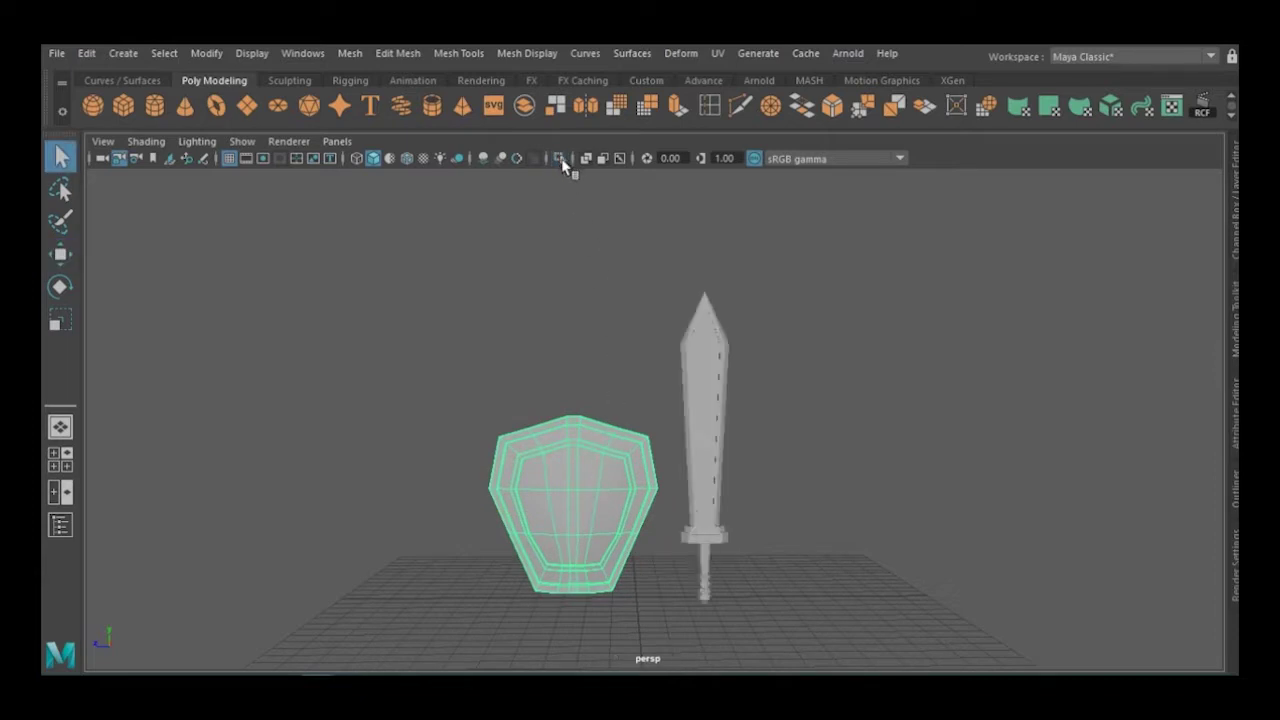
Show the orthographic side view with Wireframe on Shaded, then select the sword's blade.
click(561, 192)
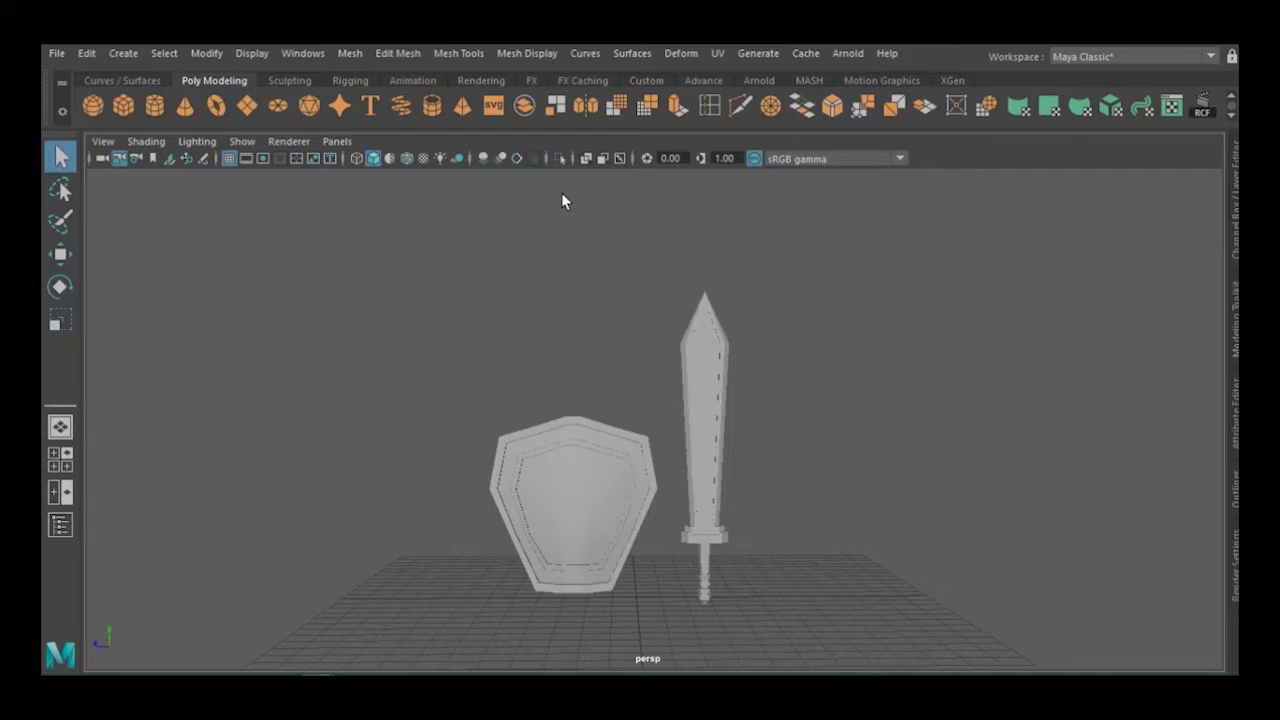
click(337, 141)
mouse_move(372, 194)
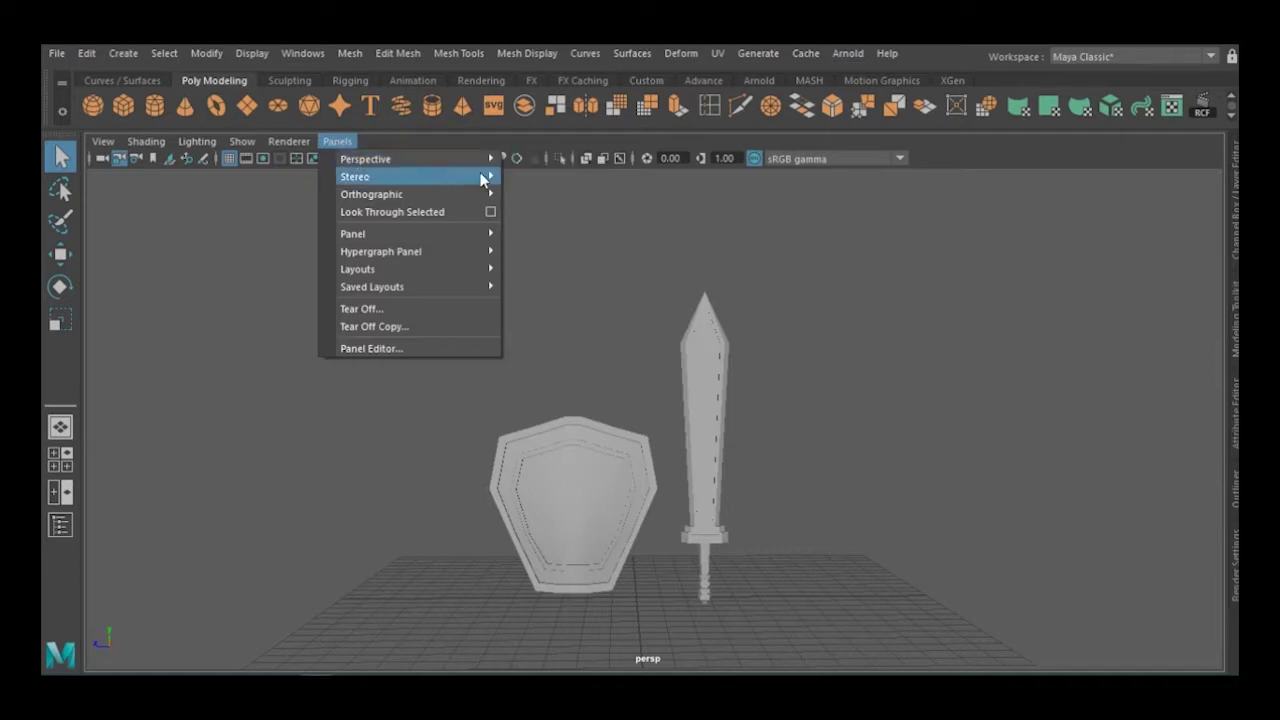
click(535, 213)
click(406, 158)
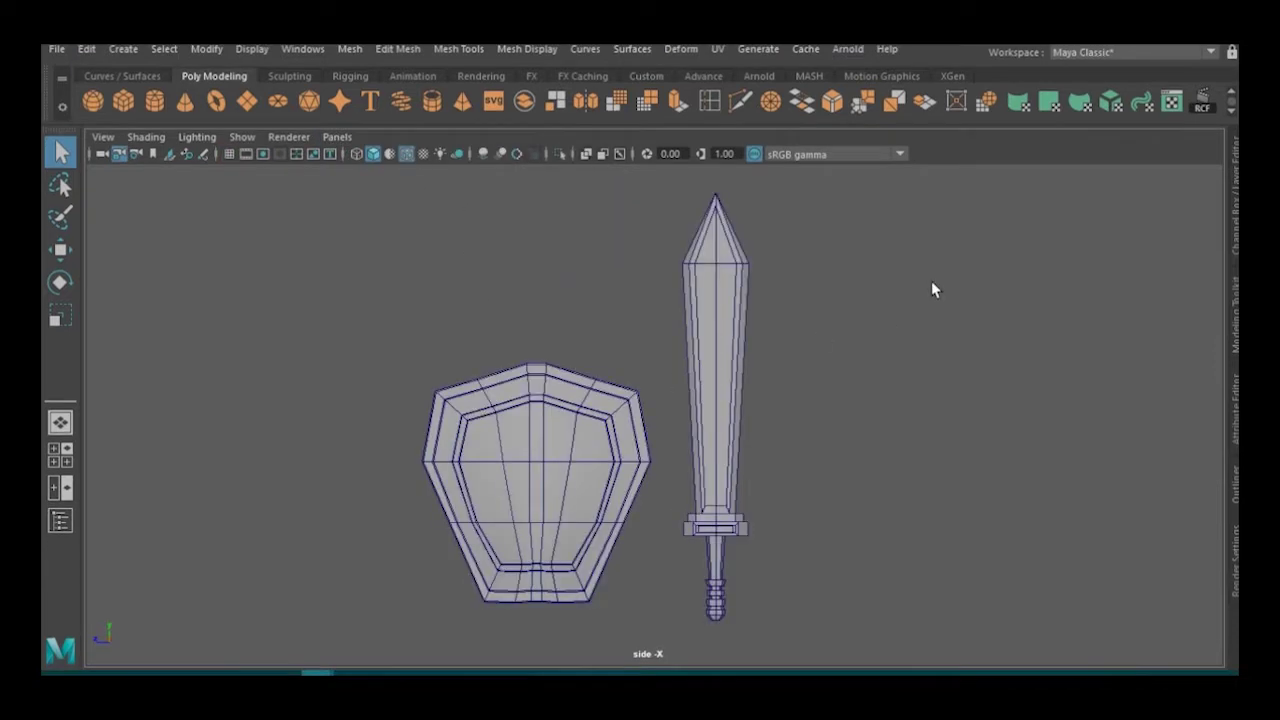
click(725, 302)
drag(636, 190, 786, 514)
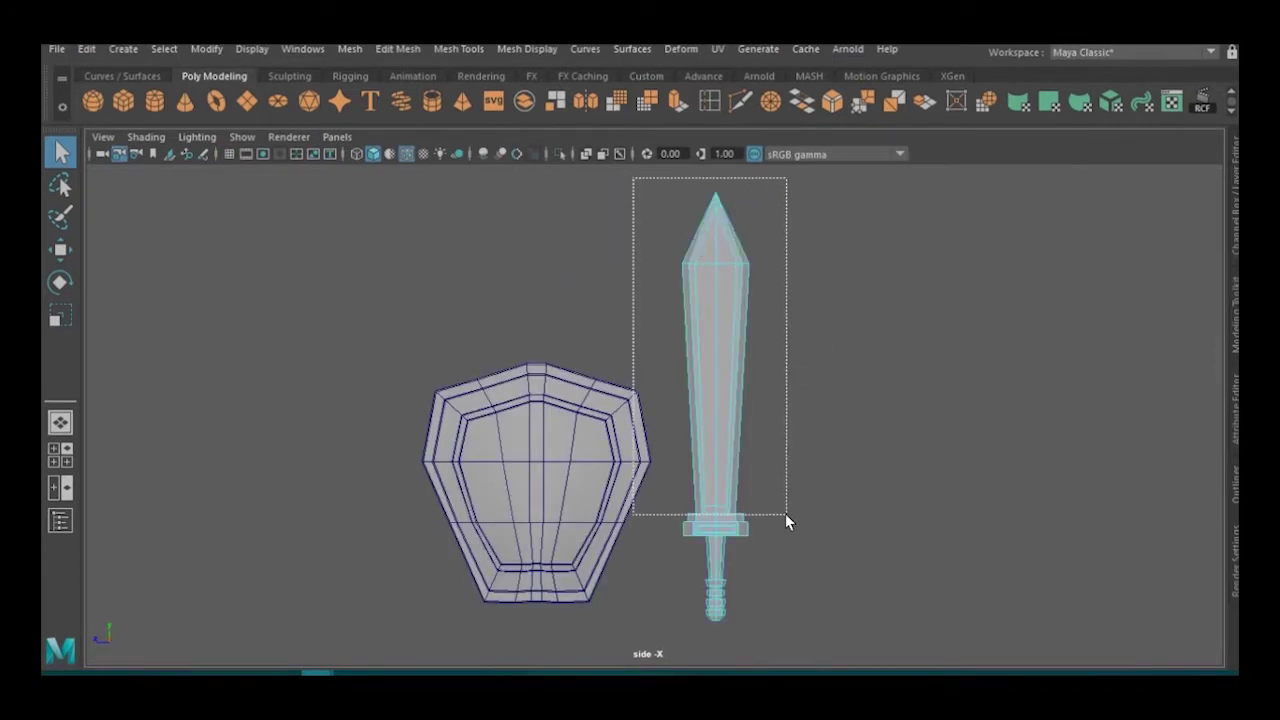
Assign a new Blinn material to the blade and darken its colour.
right_drag(869, 193, 886, 639)
mouse_move(438, 252)
mouse_down()
mouse_move(183, 173)
mouse_move(191, 194)
mouse_up()
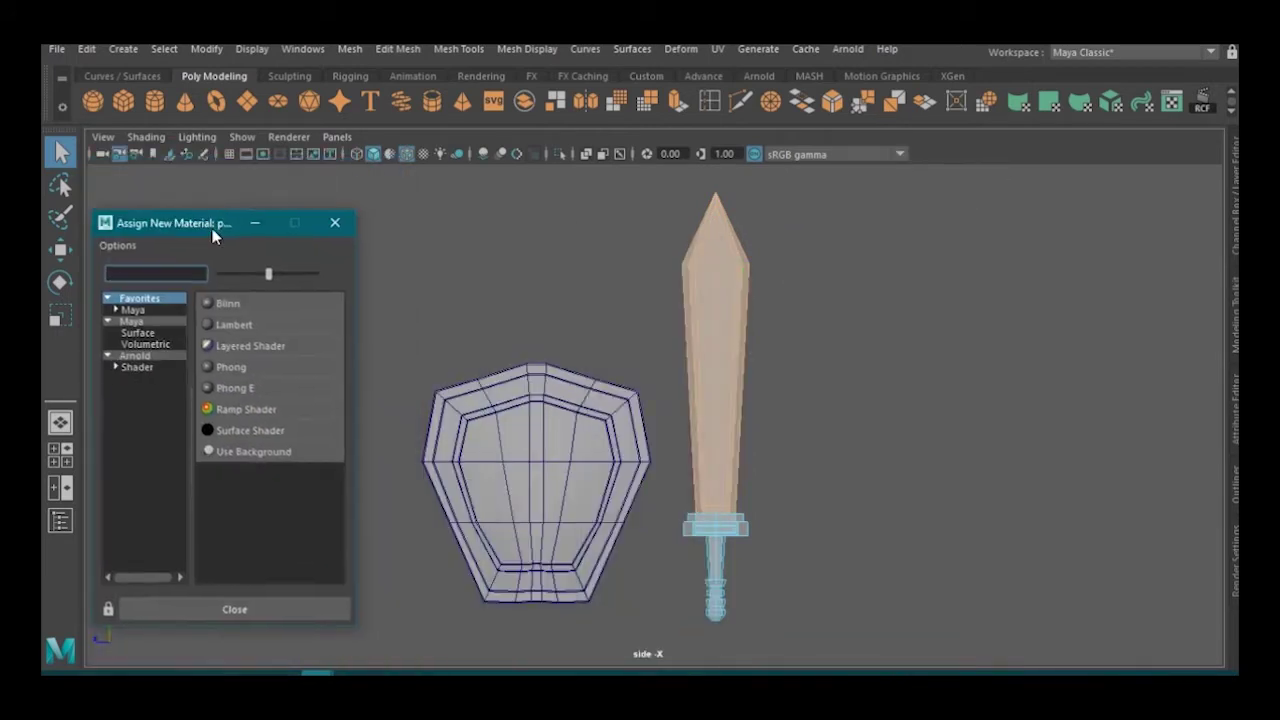
click(234, 270)
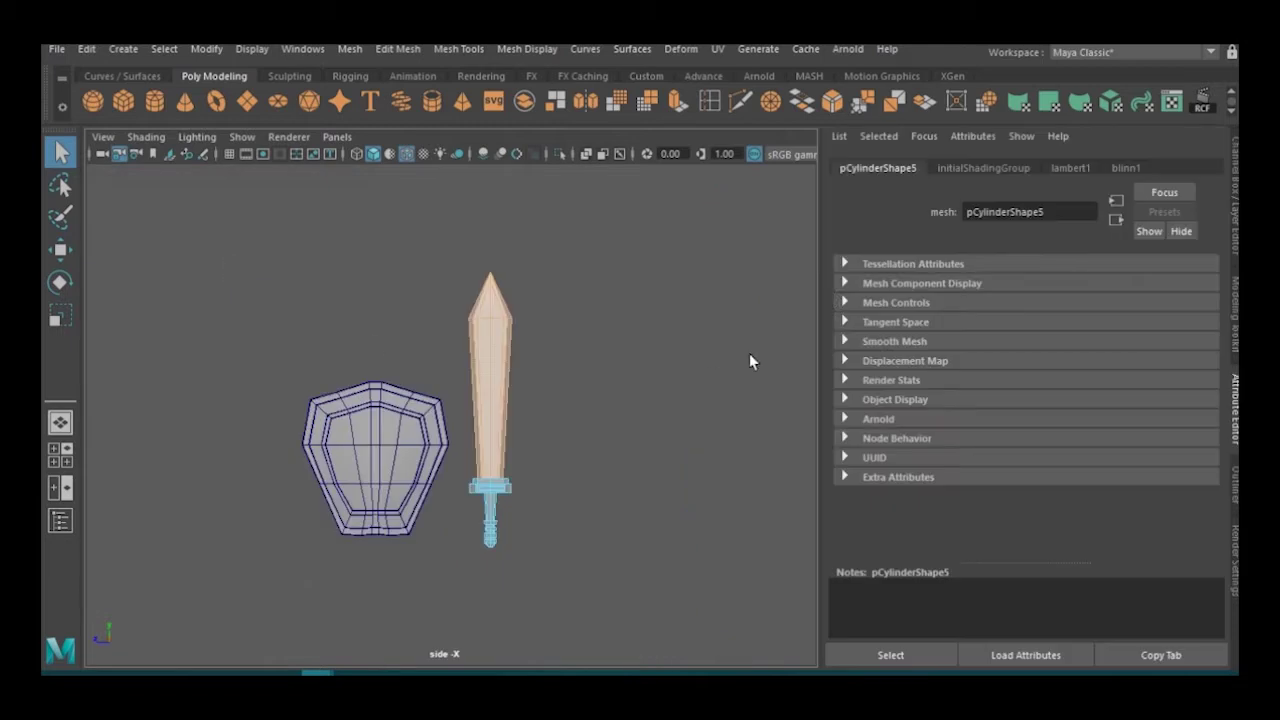
click(990, 345)
drag(972, 456, 898, 436)
click(800, 421)
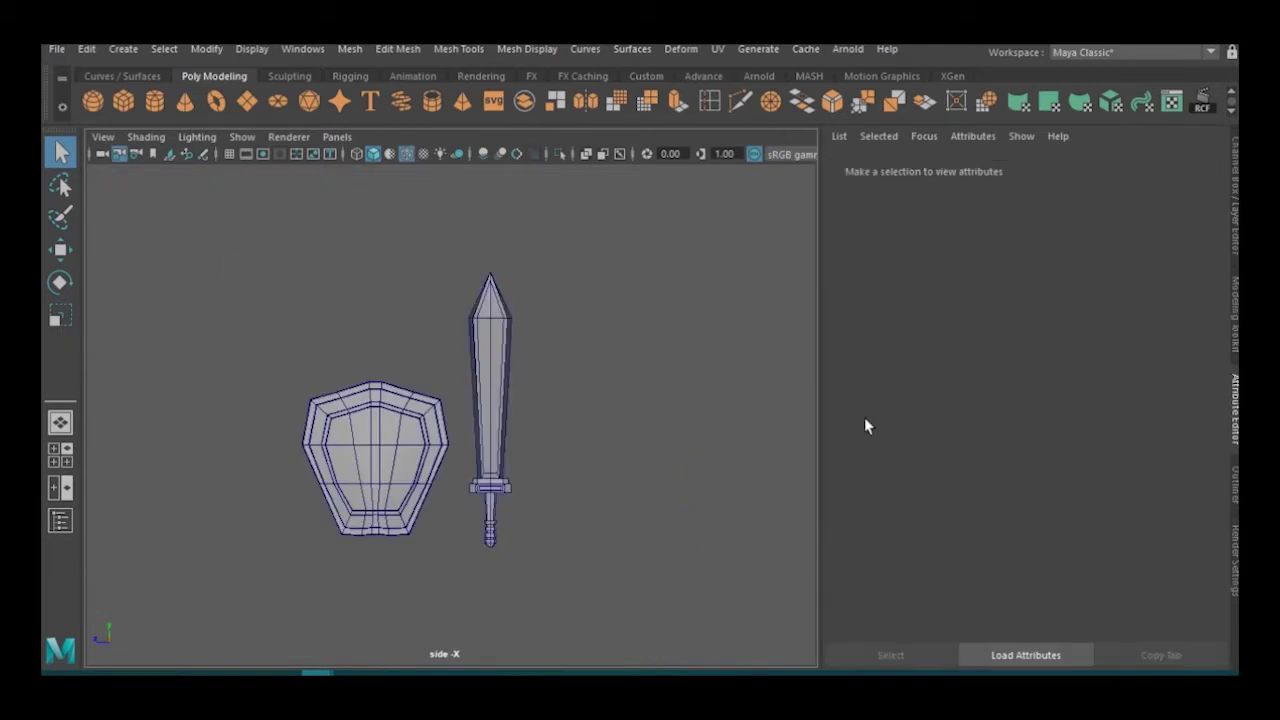
Turn off the wireframe overlay, reselect the sword and assign it a new Lambert material instead.
click(407, 155)
click(490, 380)
click(1234, 410)
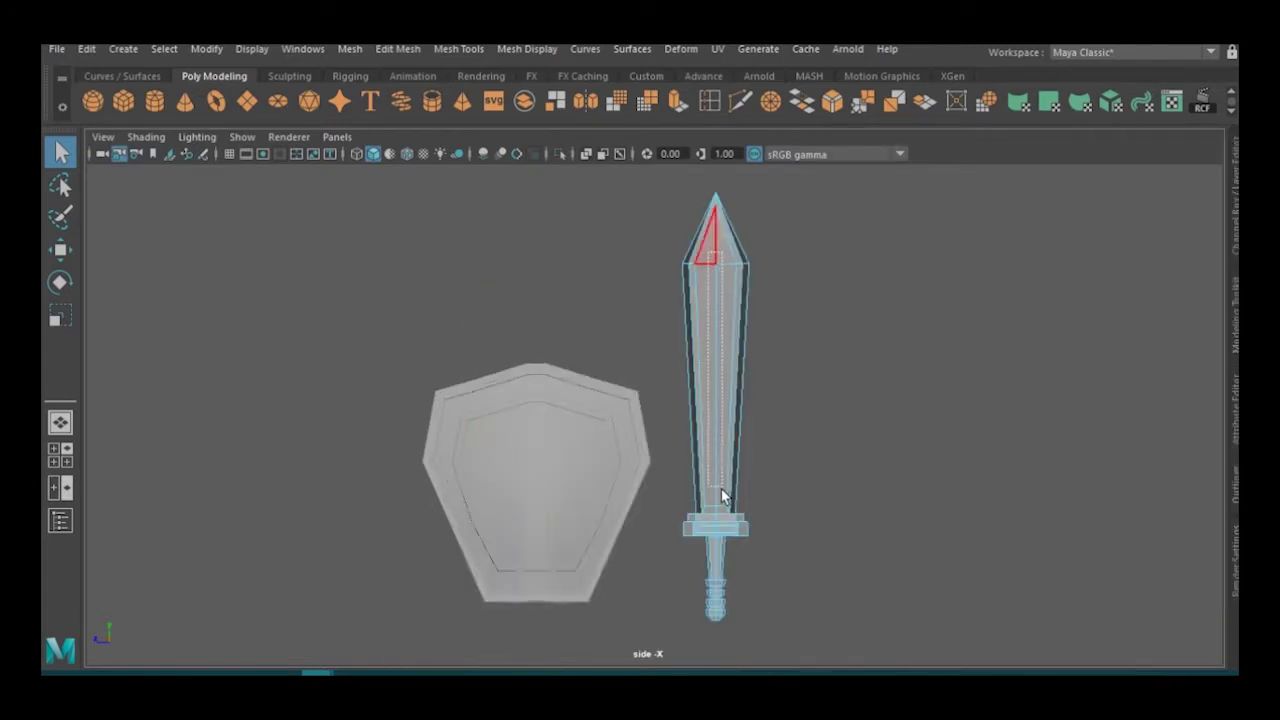
key(ctrl+a)
mouse_move(579, 193)
right_down()
mouse_move(560, 612)
mouse_move(572, 644)
right_up()
mouse_move(554, 250)
mouse_down()
mouse_move(199, 316)
mouse_move(190, 216)
mouse_up()
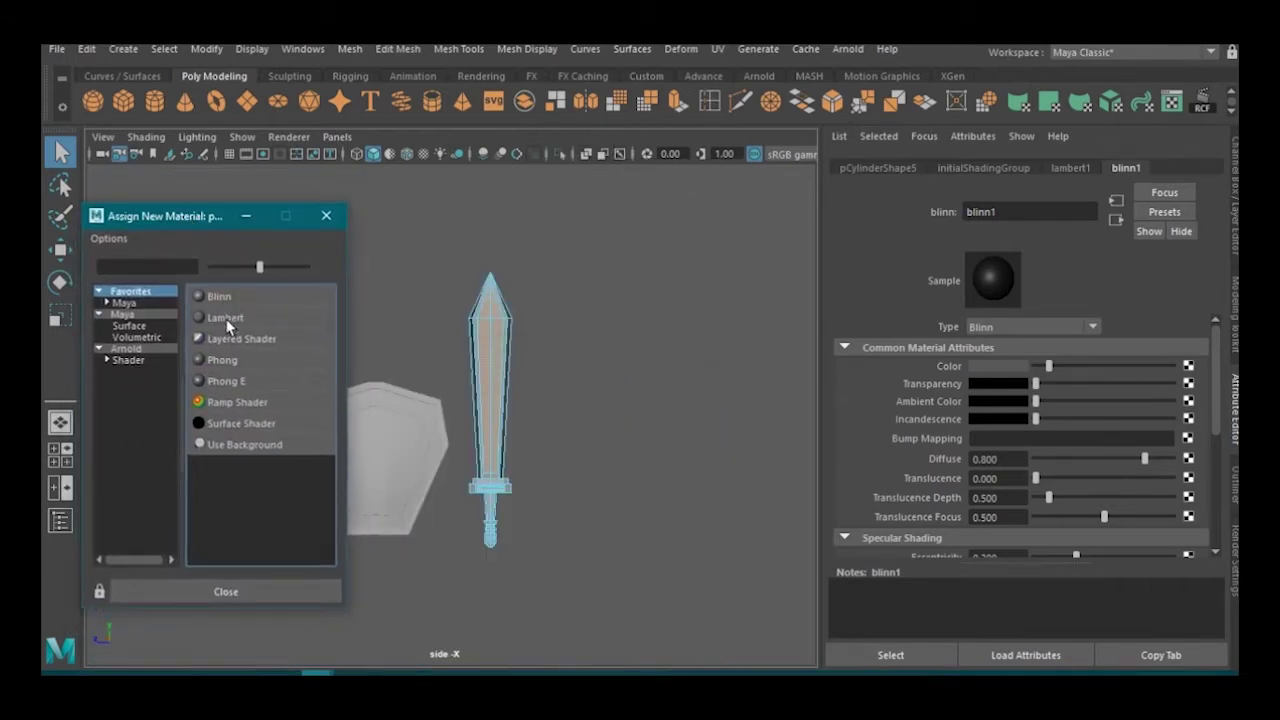
click(228, 318)
Set the Lambert material's colour to a green HSV value.
click(994, 370)
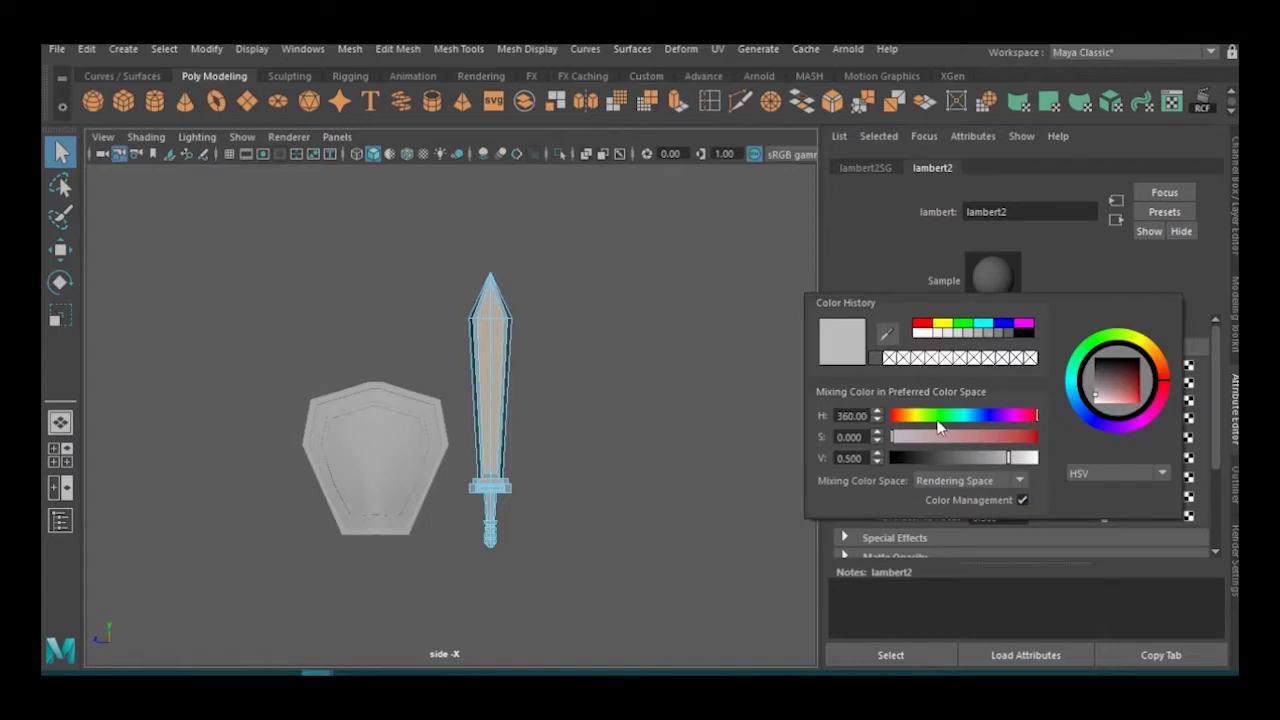
click(983, 458)
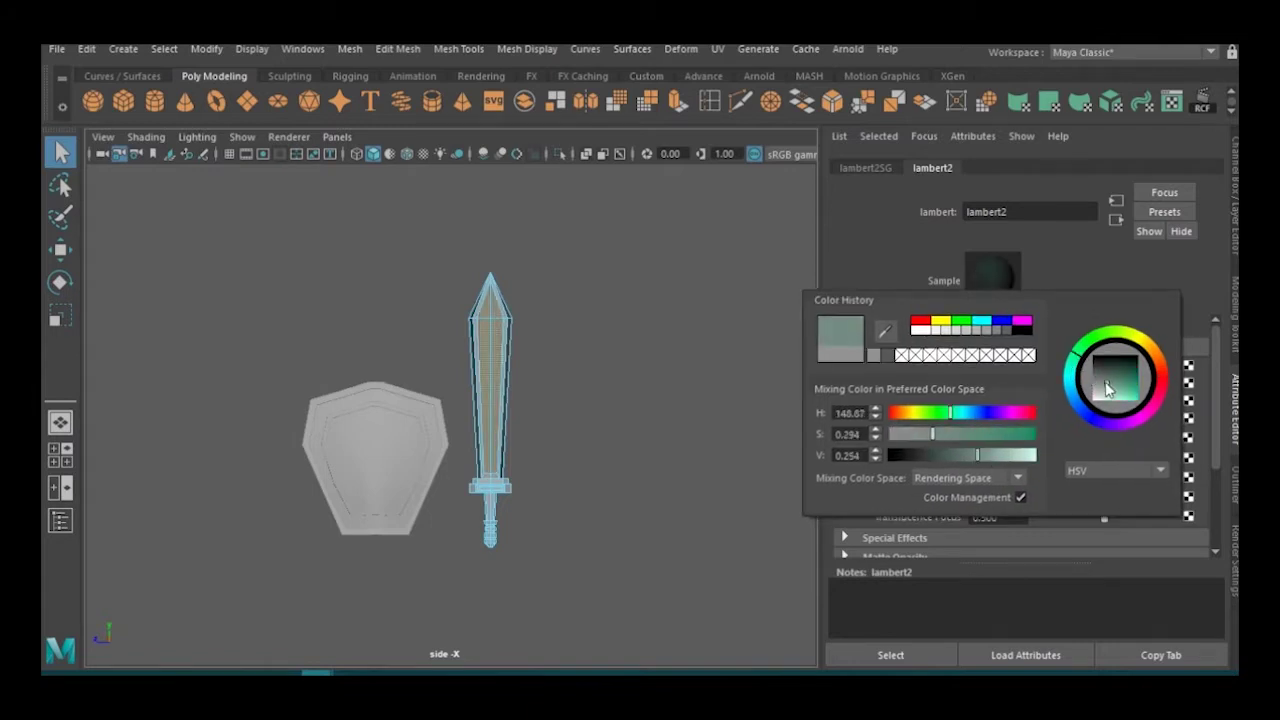
drag(1000, 460, 1010, 455)
click(990, 436)
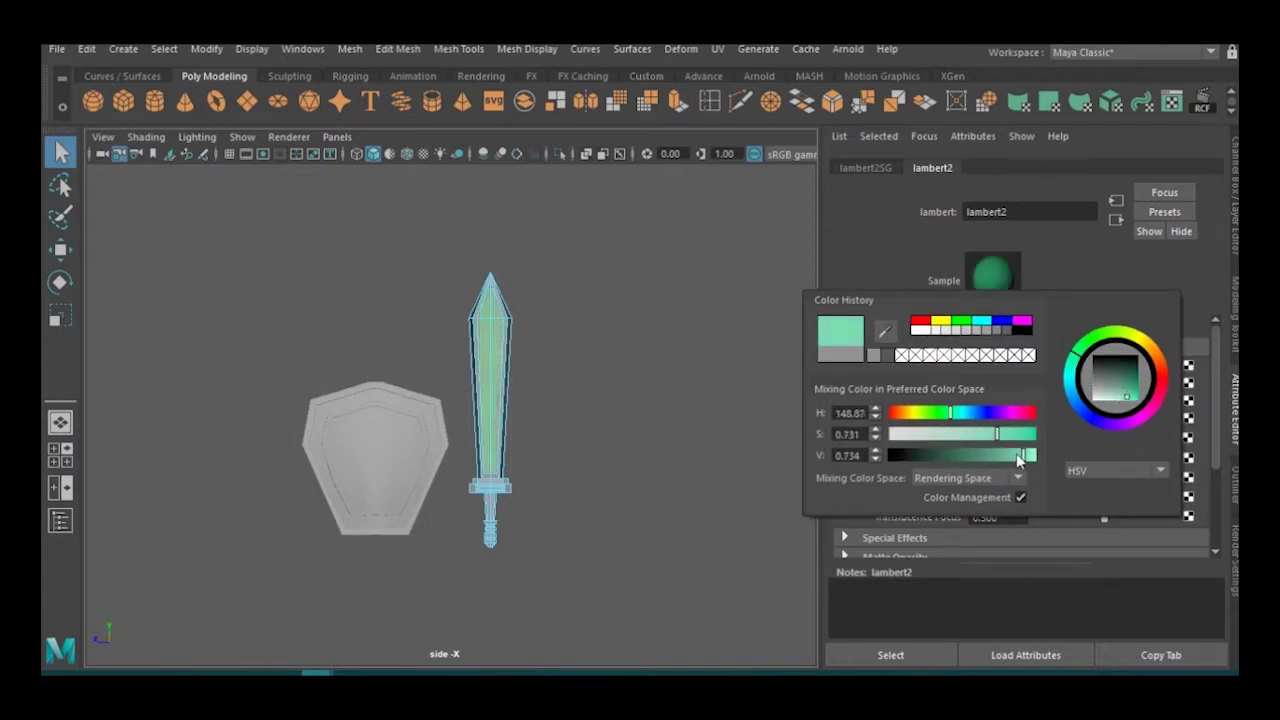
right_click(696, 335)
Rename the lambert2 material to Clr_2 and clear the selection.
key(ctrl+a)
click(1236, 410)
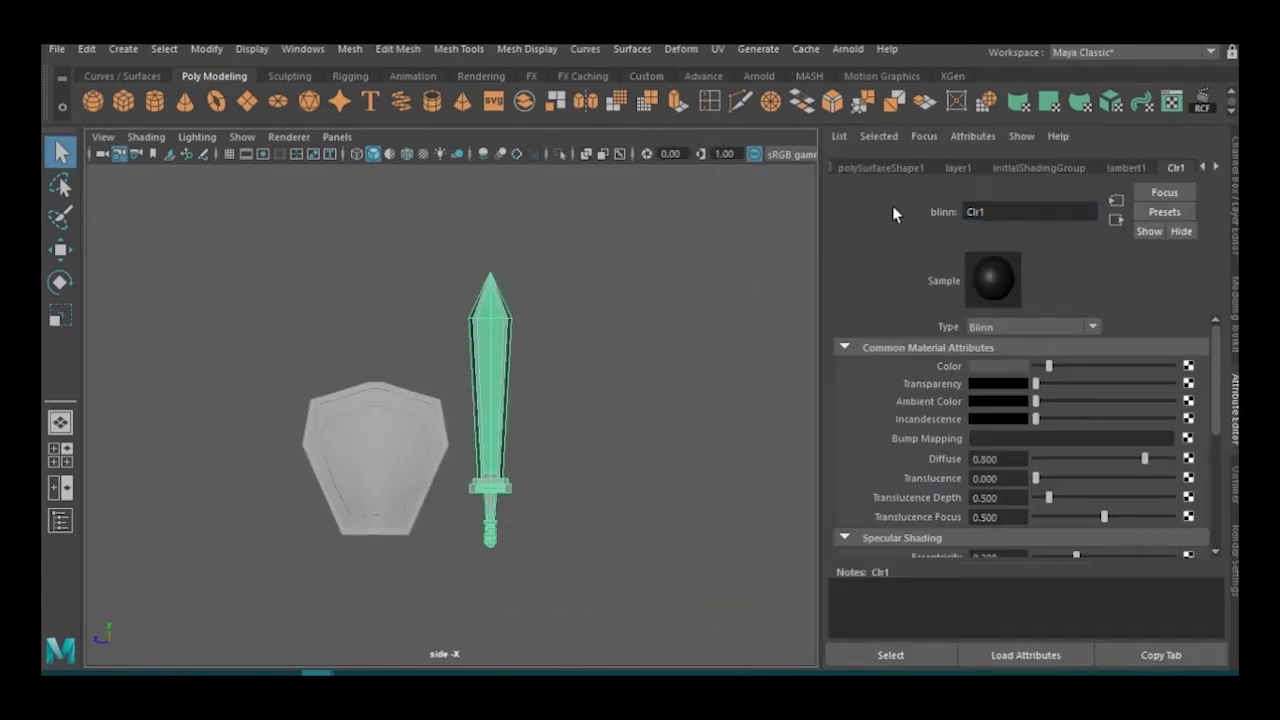
click(1165, 167)
text(Clr_2)
key(Return)
right_drag(604, 451, 663, 375)
key(ctrl+a)
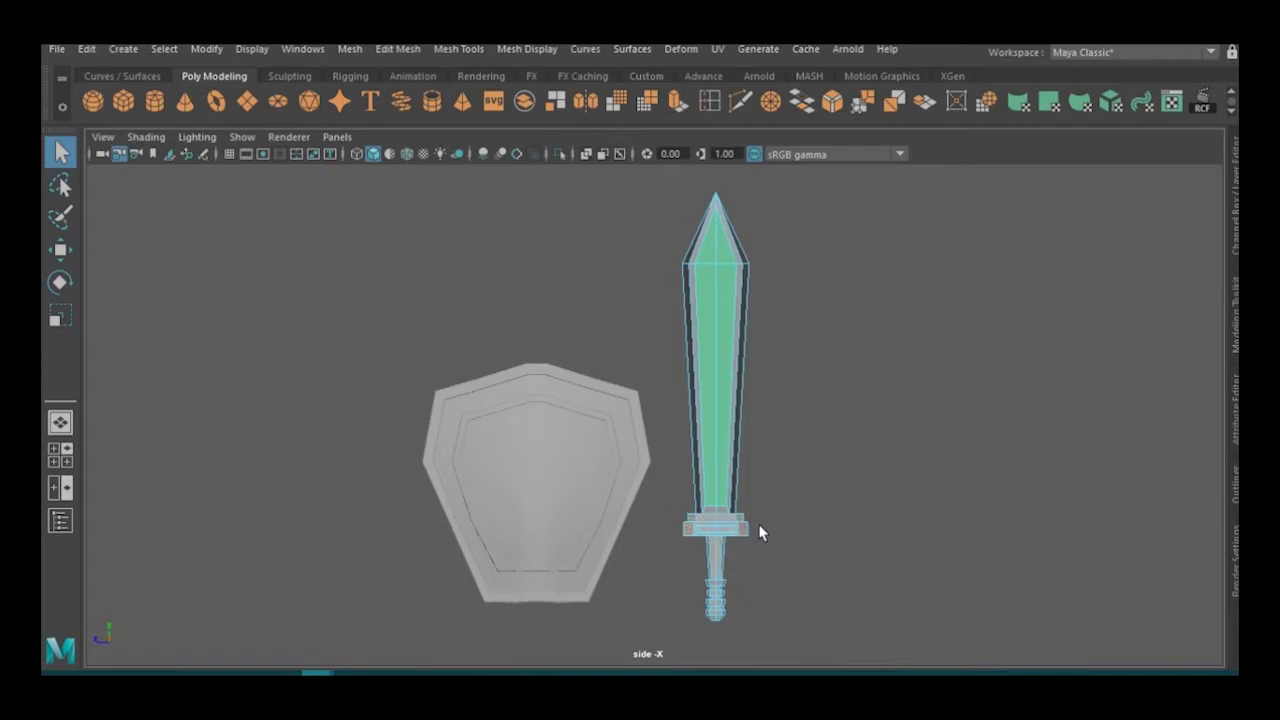
right_drag(872, 279, 898, 640)
Assign a new Lambert material to the crossguard and rename it Clr_3.
mouse_move(540, 250)
mouse_down()
mouse_move(216, 169)
mouse_move(215, 302)
mouse_up()
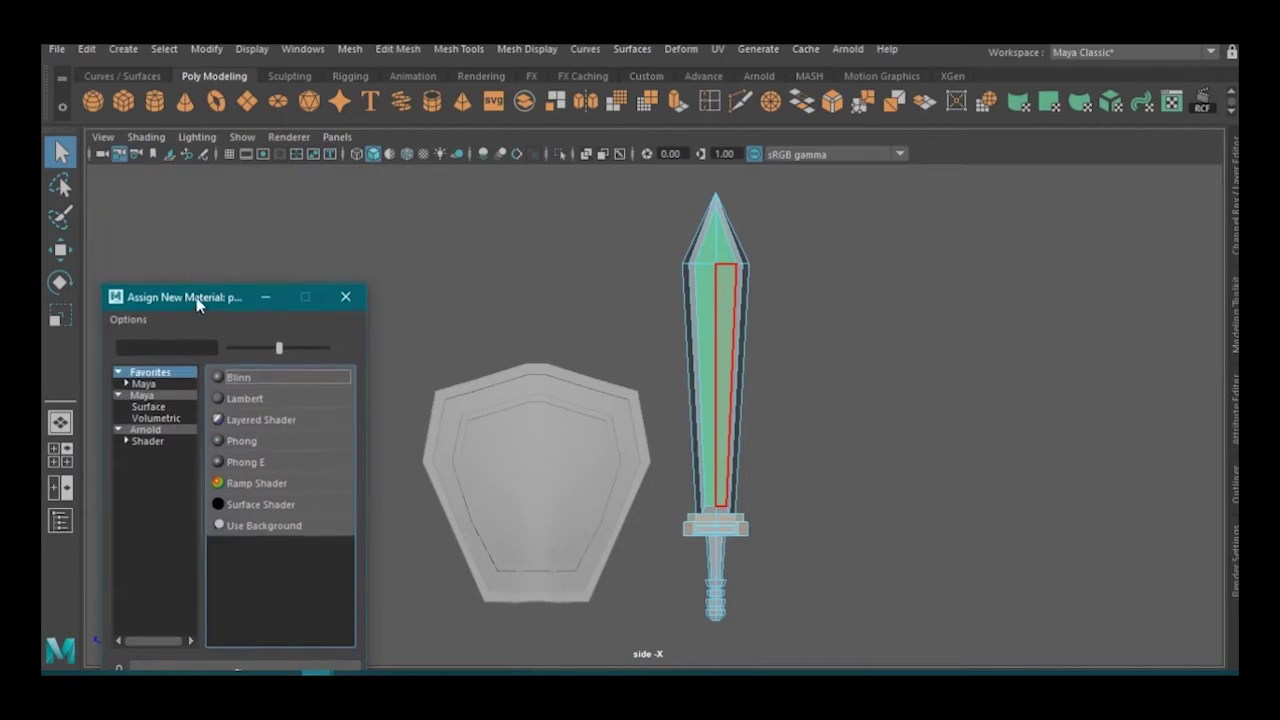
click(240, 312)
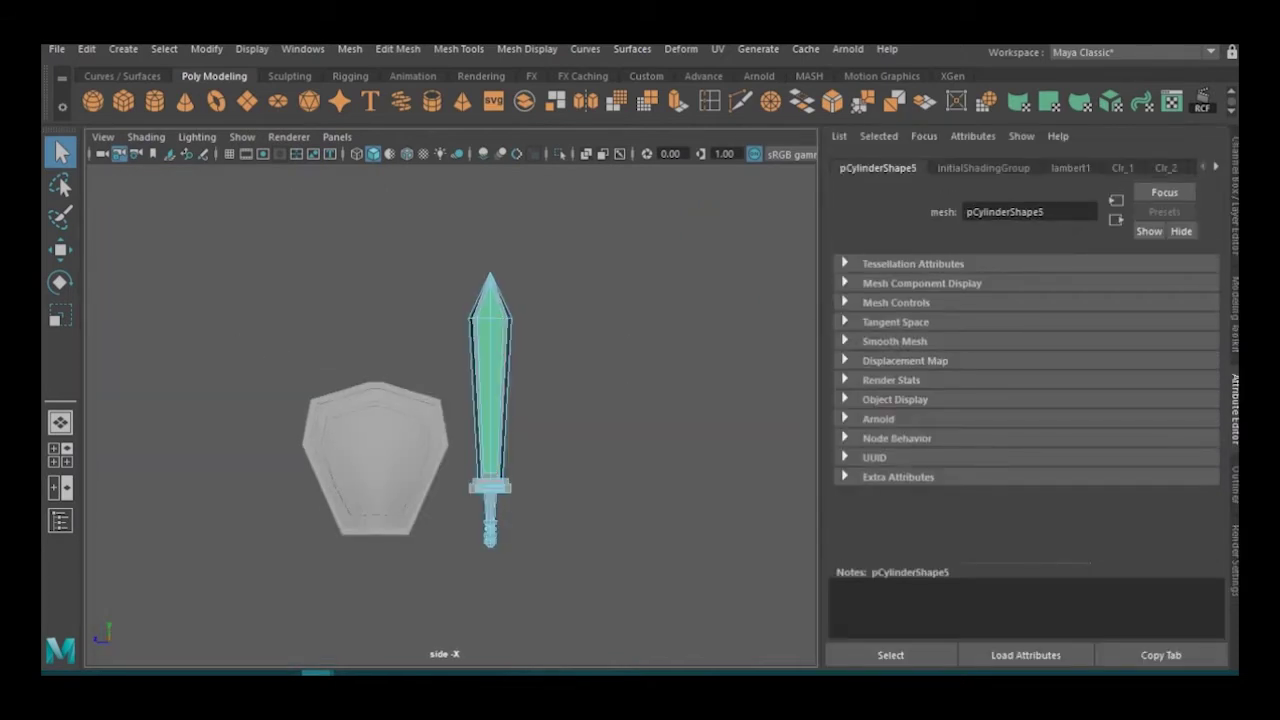
click(1216, 167)
double_click(1000, 211)
text(Clr_3)
key(Return)
mouse_move(697, 193)
right_down()
mouse_move(754, 228)
mouse_move(784, 167)
right_up()
Give Clr_3 a dark gold colour by shifting the hue toward yellow and adjusting saturation.
click(1216, 170)
click(998, 366)
click(942, 415)
drag(980, 437, 1030, 457)
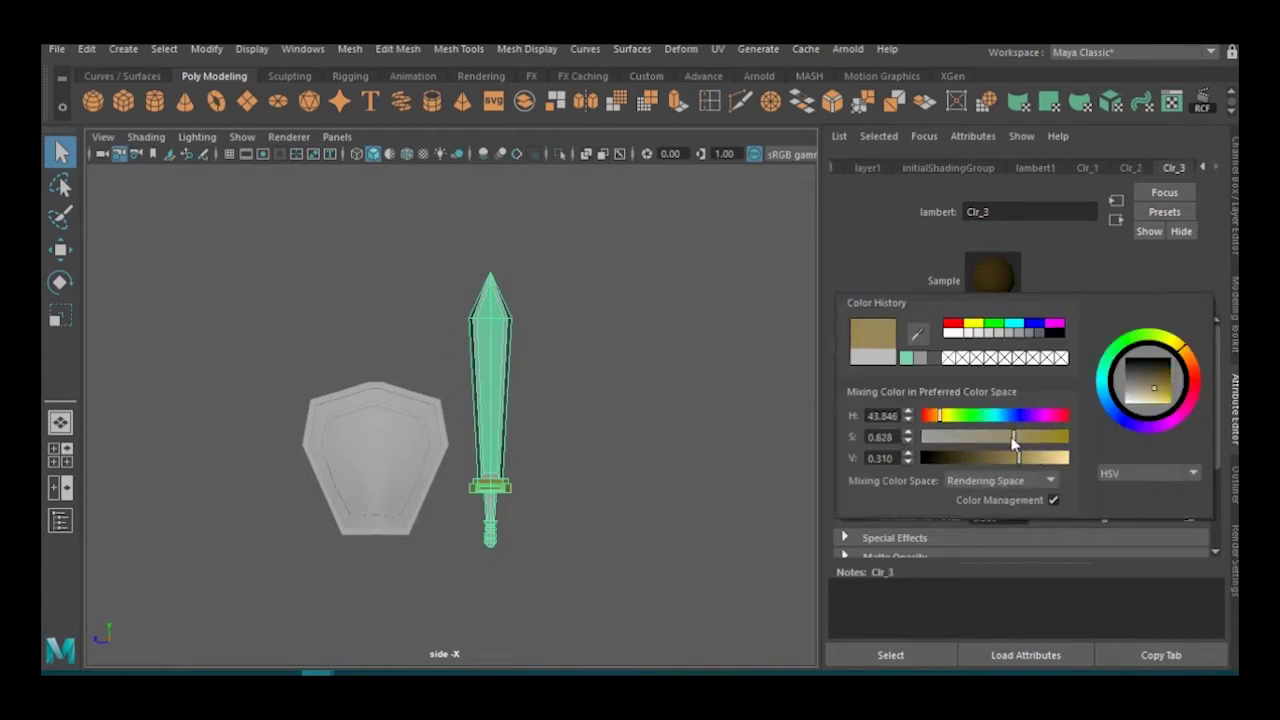
key(ctrl+a)
right_drag(978, 459, 935, 355)
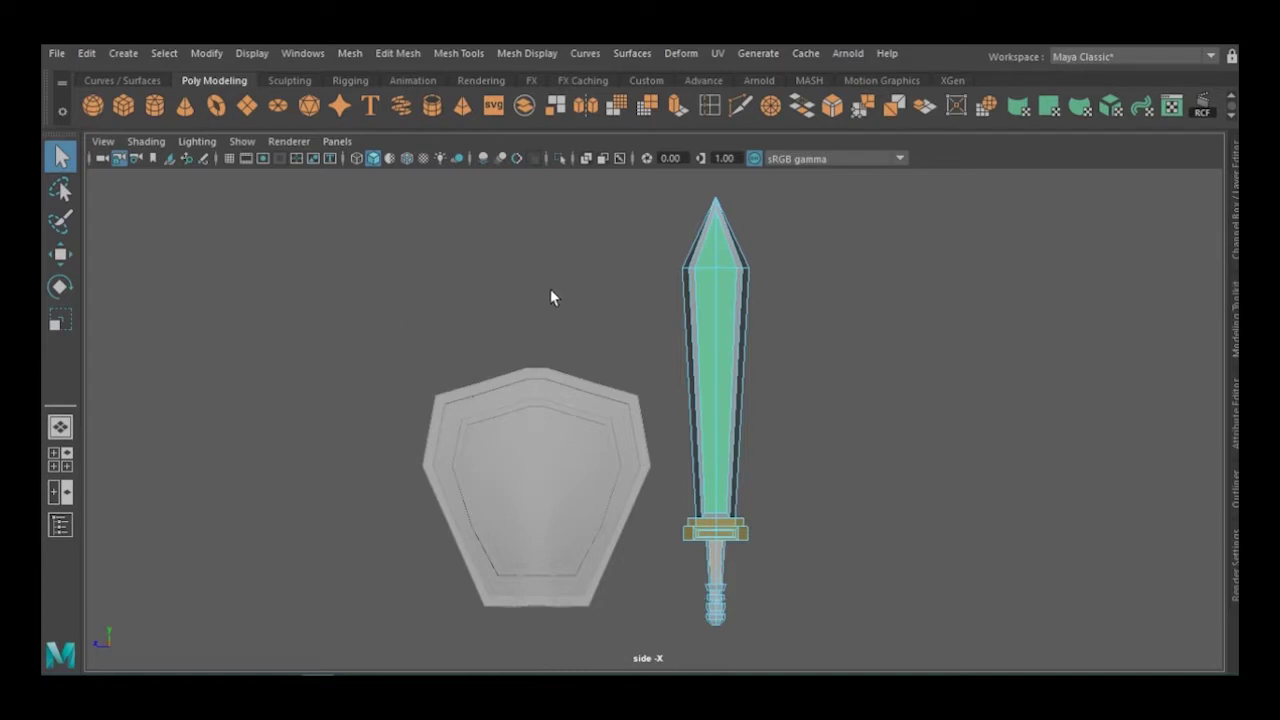
right_drag(571, 205, 596, 650)
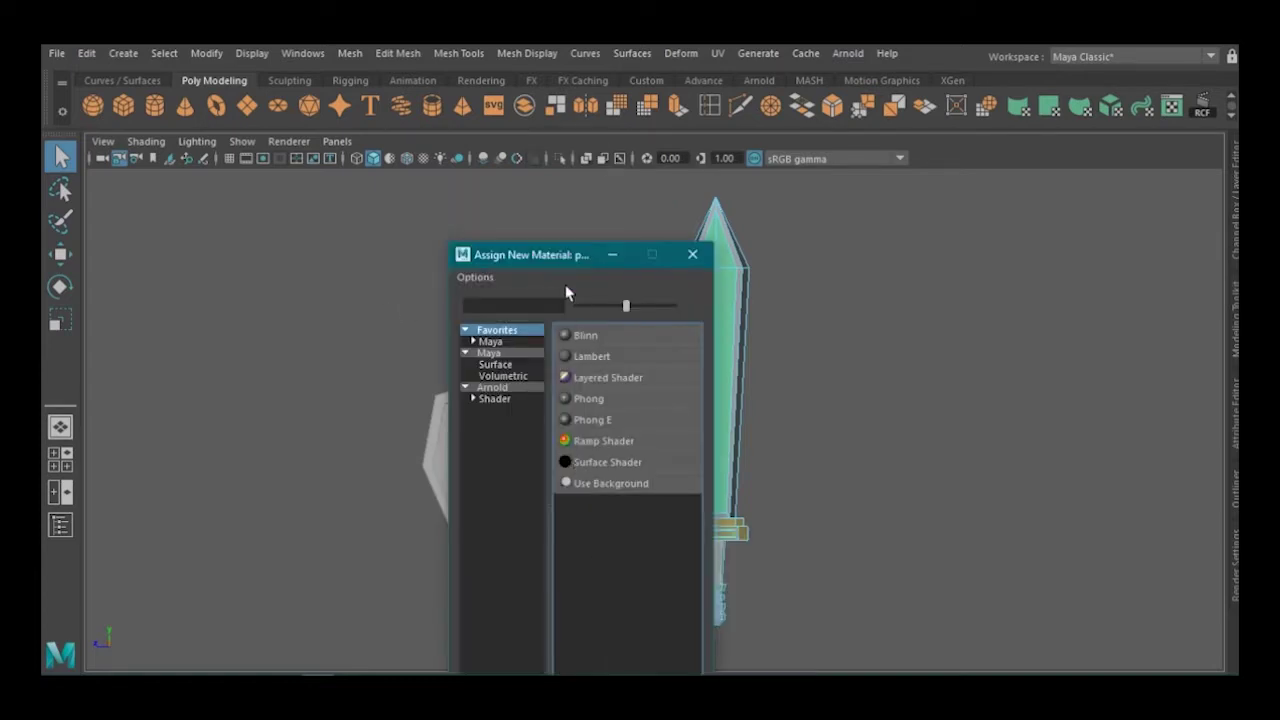
Assign a new Lambert material to the handle and rename it Clr_4.
mouse_move(546, 248)
mouse_down()
mouse_move(563, 451)
mouse_move(229, 204)
mouse_up()
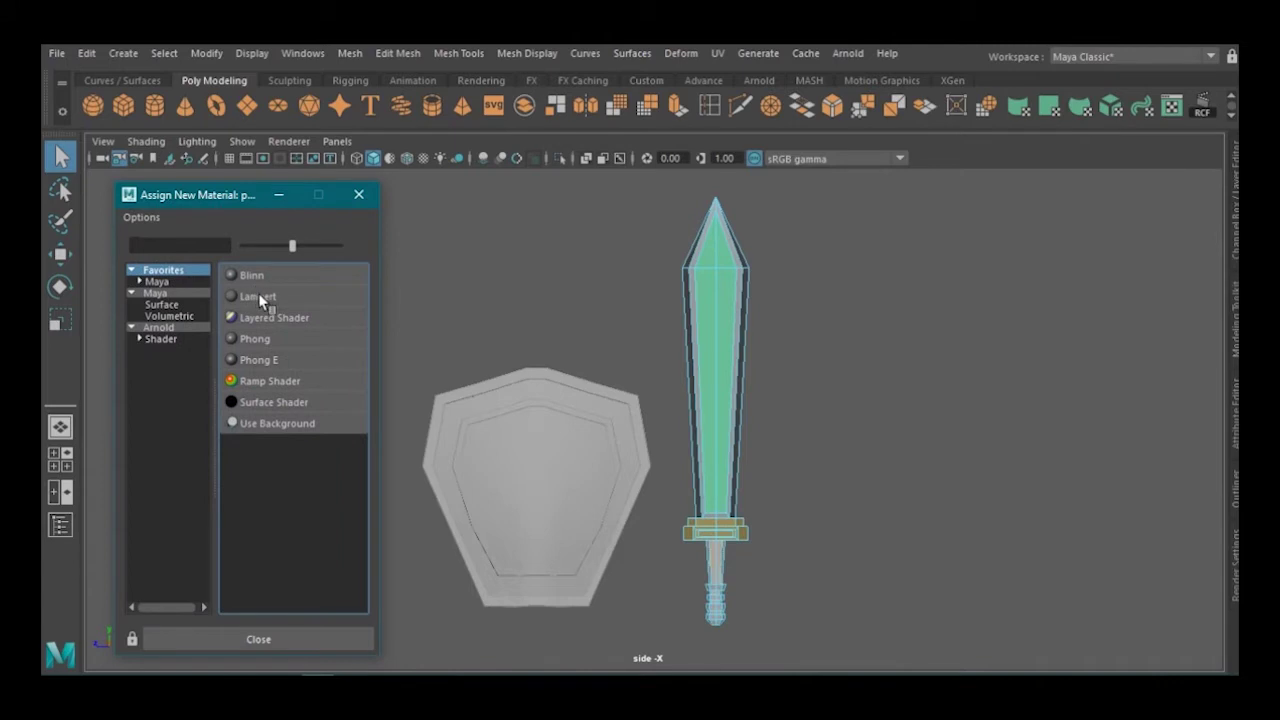
click(258, 297)
double_click(1000, 216)
text(Clr_4)
key(Return)
right_drag(657, 200, 685, 179)
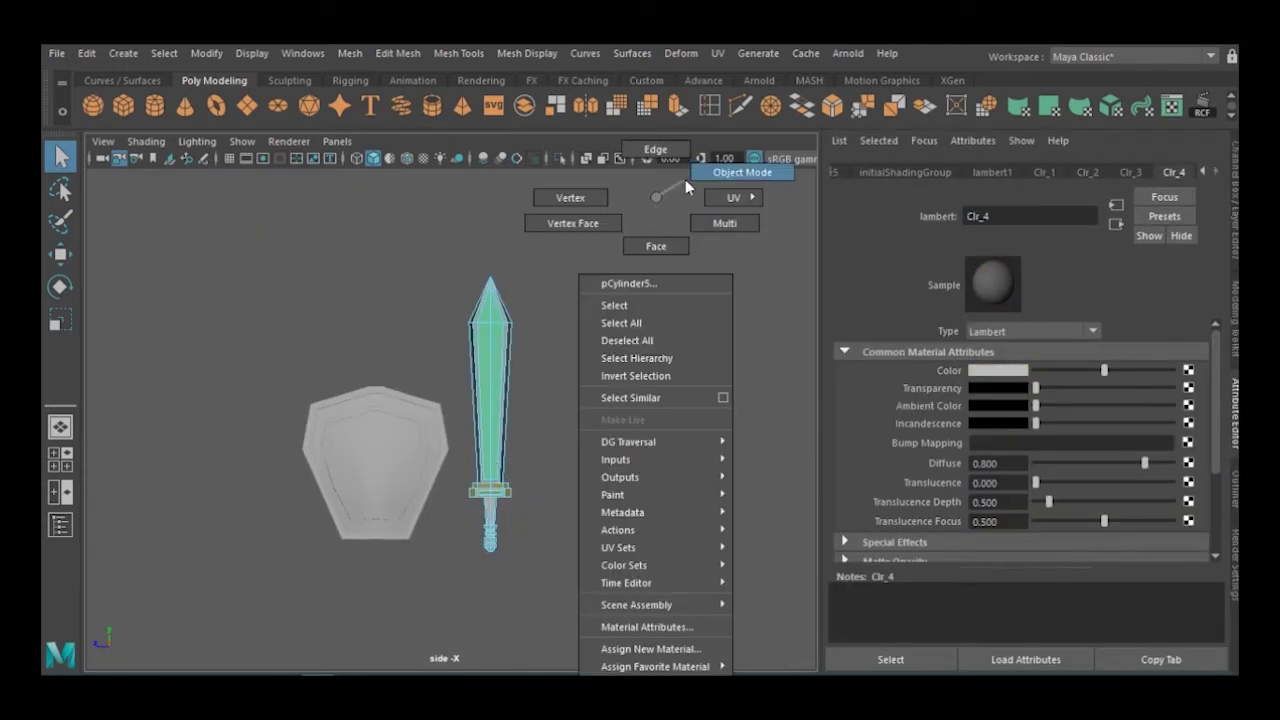
click(1218, 170)
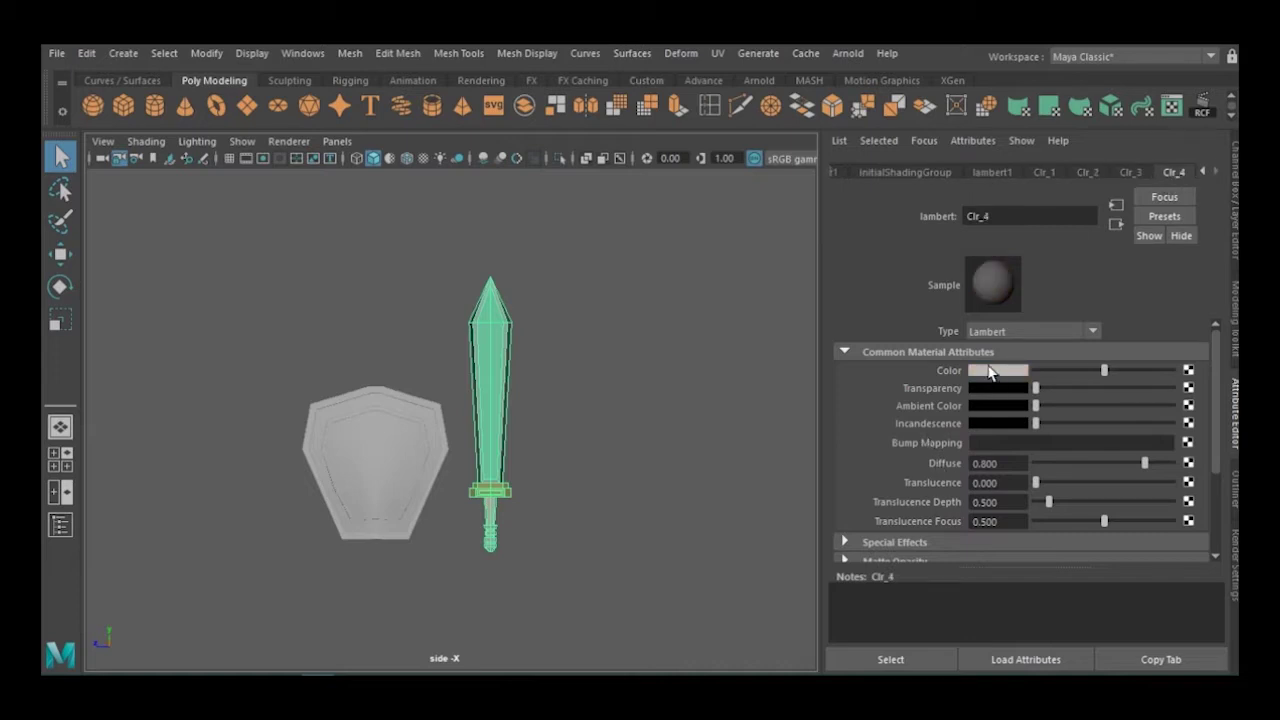
Set Clr_4's colour to a deep brown by shifting hue toward orange and darkening it.
click(990, 371)
drag(1155, 345, 1163, 370)
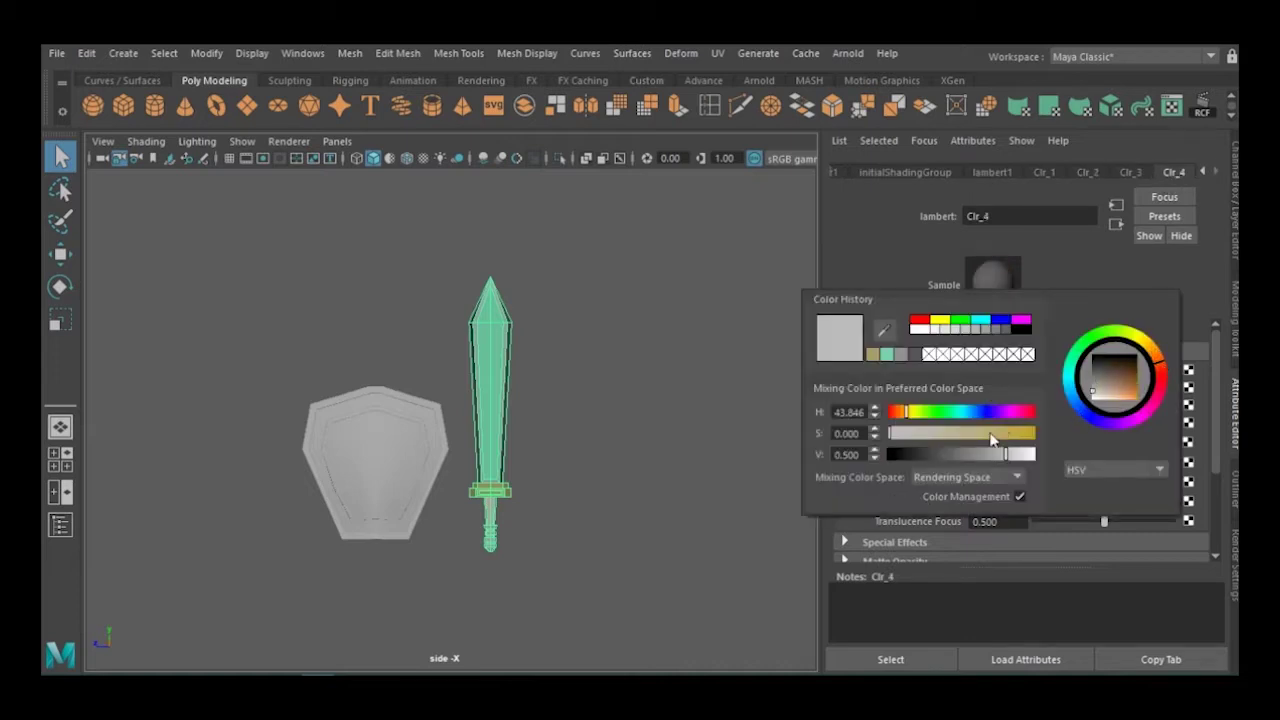
drag(992, 438, 1007, 433)
click(1160, 362)
click(983, 454)
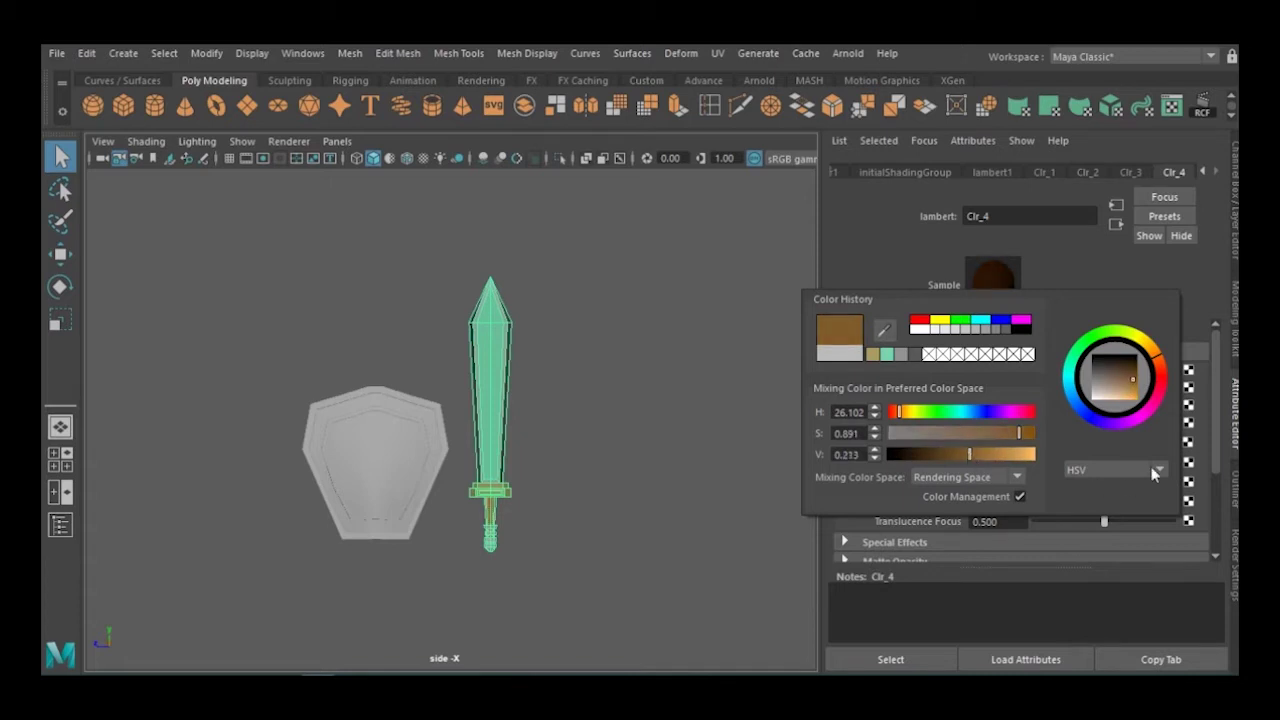
click(1233, 435)
Apply the existing grey Clr_5 material to the blade edges and a shiny grey material to the shield.
right_drag(878, 282, 768, 478)
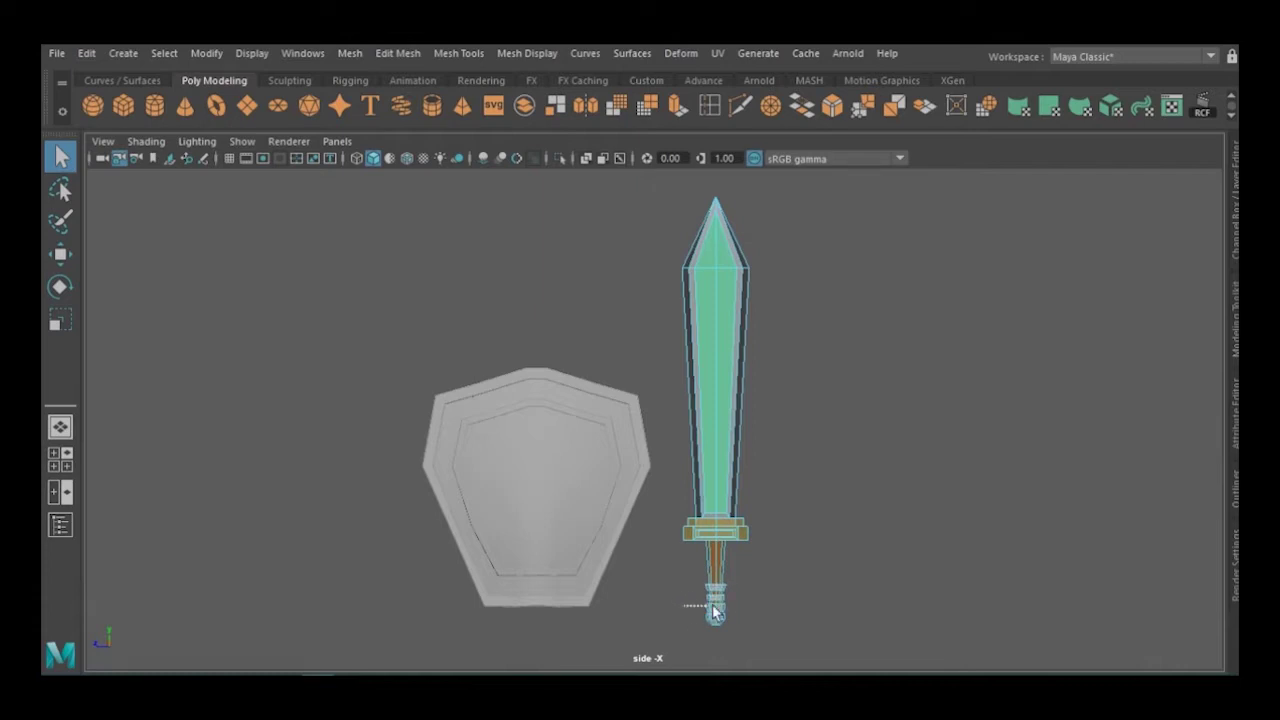
mouse_move(974, 197)
right_down()
mouse_move(1075, 620)
mouse_move(1078, 609)
right_up()
mouse_move(893, 503)
right_down()
mouse_move(1037, 660)
mouse_move(1037, 644)
right_up()
mouse_move(1043, 197)
right_down()
mouse_move(1092, 285)
mouse_move(1040, 340)
right_up()
click(529, 400)
mouse_move(553, 396)
right_down()
mouse_move(580, 666)
mouse_move(664, 591)
right_up()
click(465, 316)
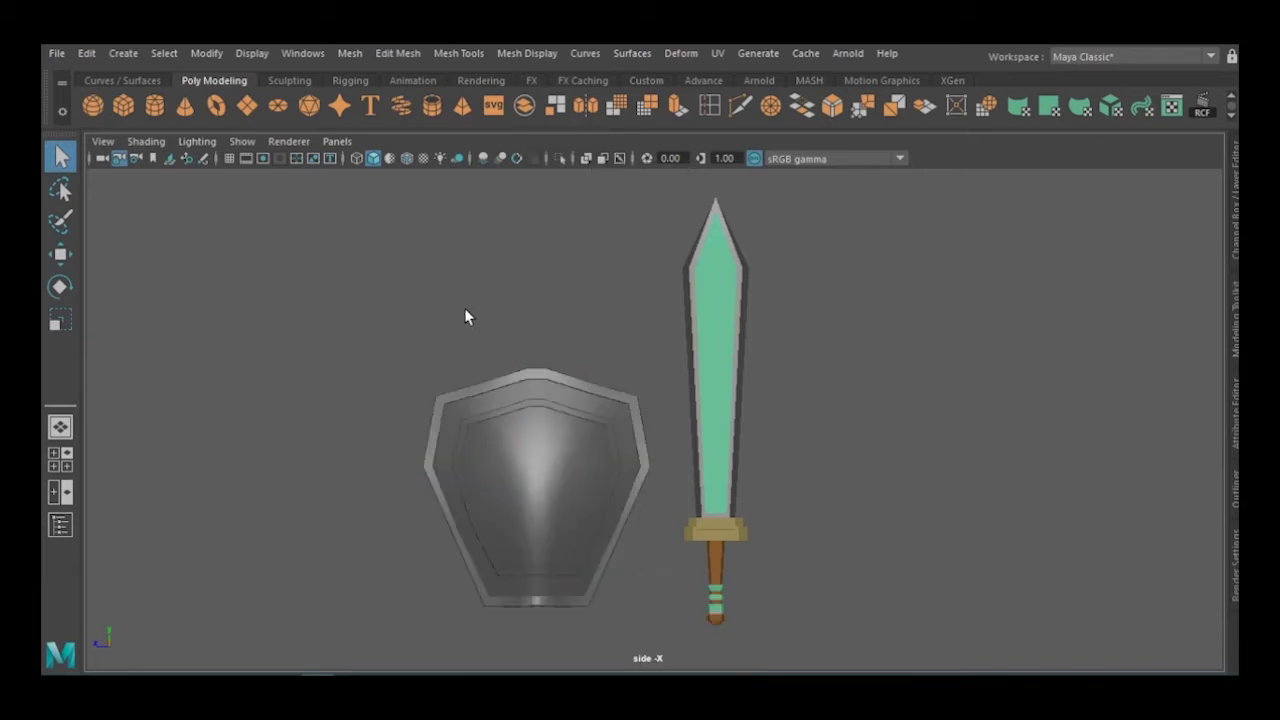
Apply the blade's green material to the shield's inner rim faces.
click(462, 385)
right_drag(403, 197, 409, 249)
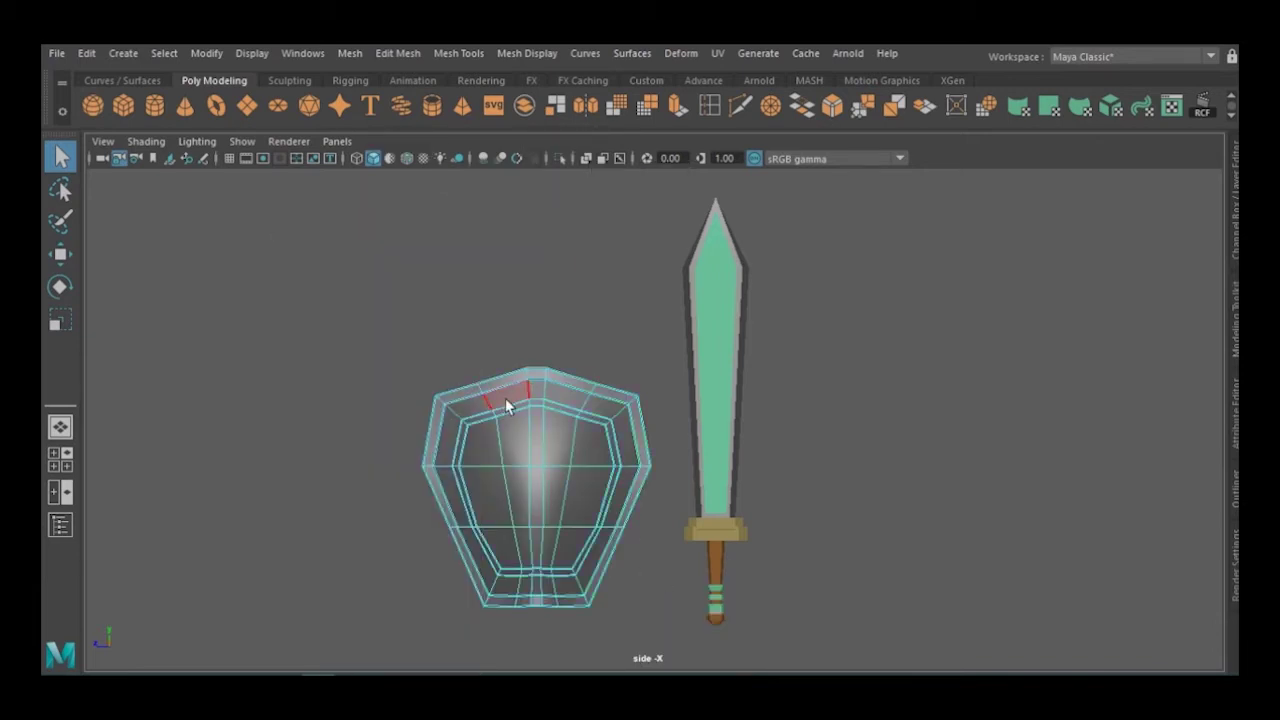
right_drag(331, 197, 330, 664)
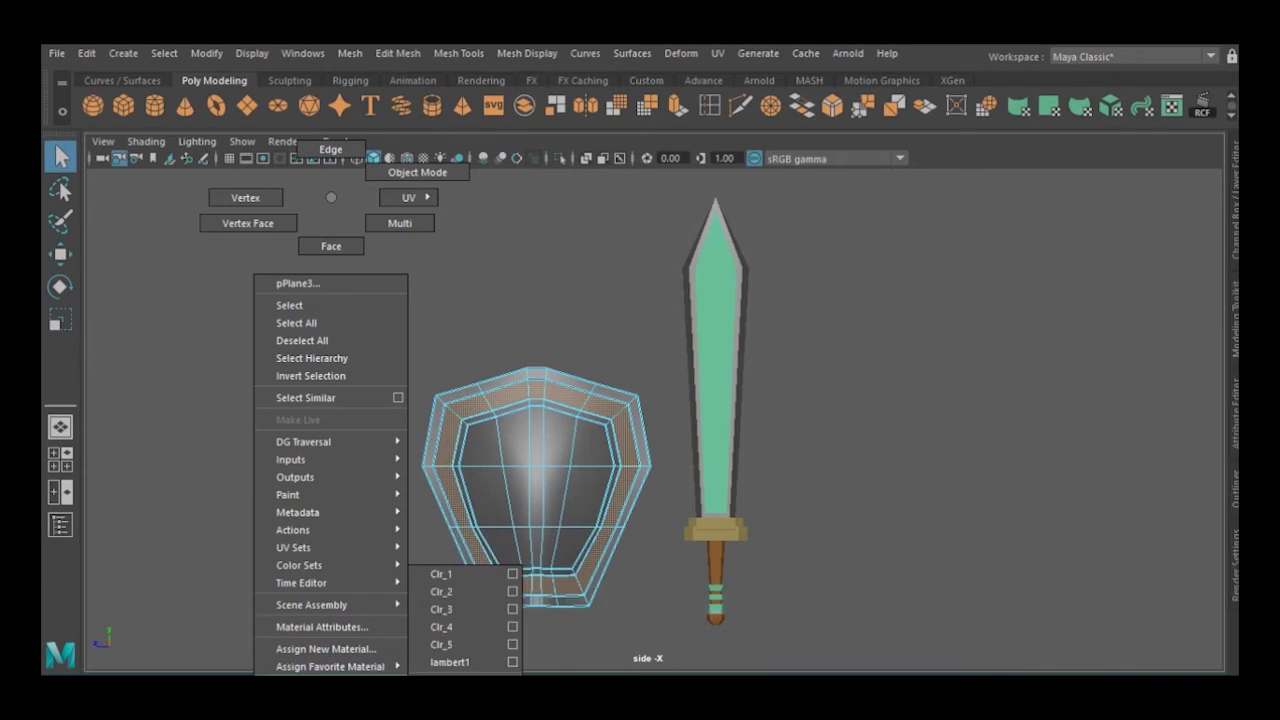
right_drag(446, 594, 446, 606)
right_drag(314, 197, 347, 190)
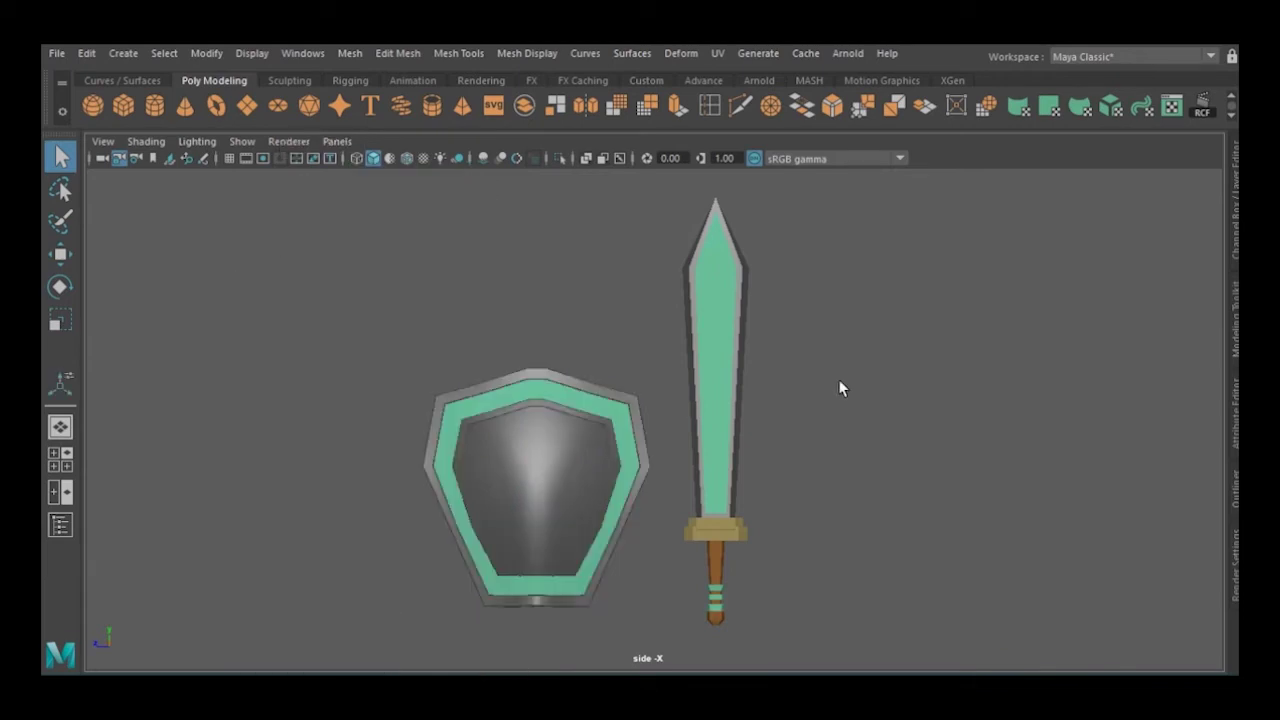
click(721, 374)
right_drag(951, 200, 948, 249)
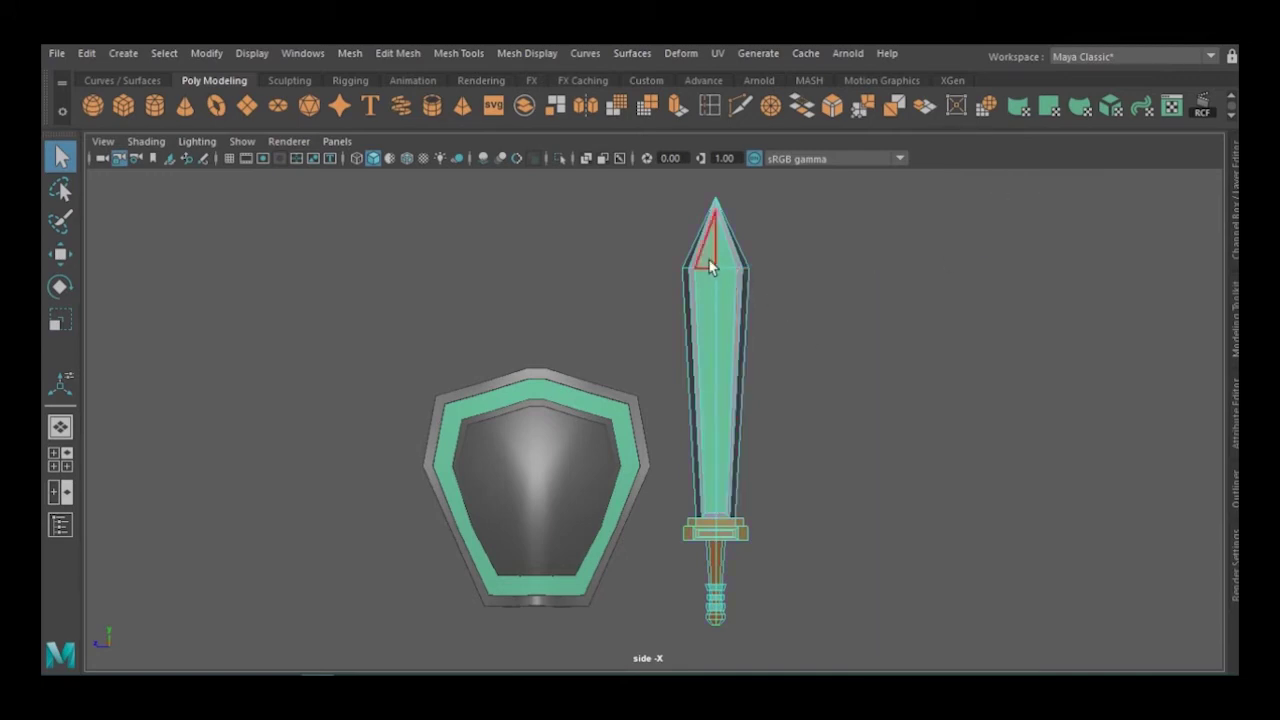
Extrude the blade's central faces (Ctrl+E) and scale them inward to leave a thin border.
drag(722, 441, 722, 487)
key(ctrl+e)
click(828, 284)
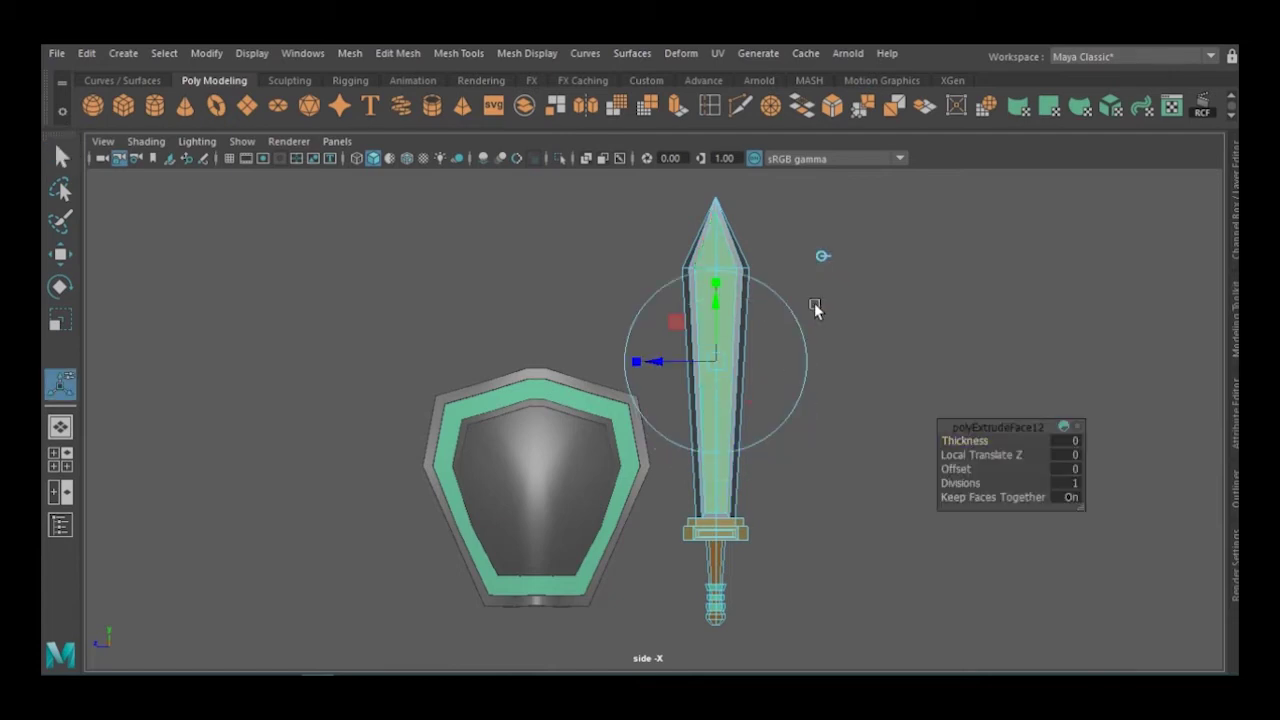
drag(636, 362, 651, 363)
drag(722, 281, 719, 289)
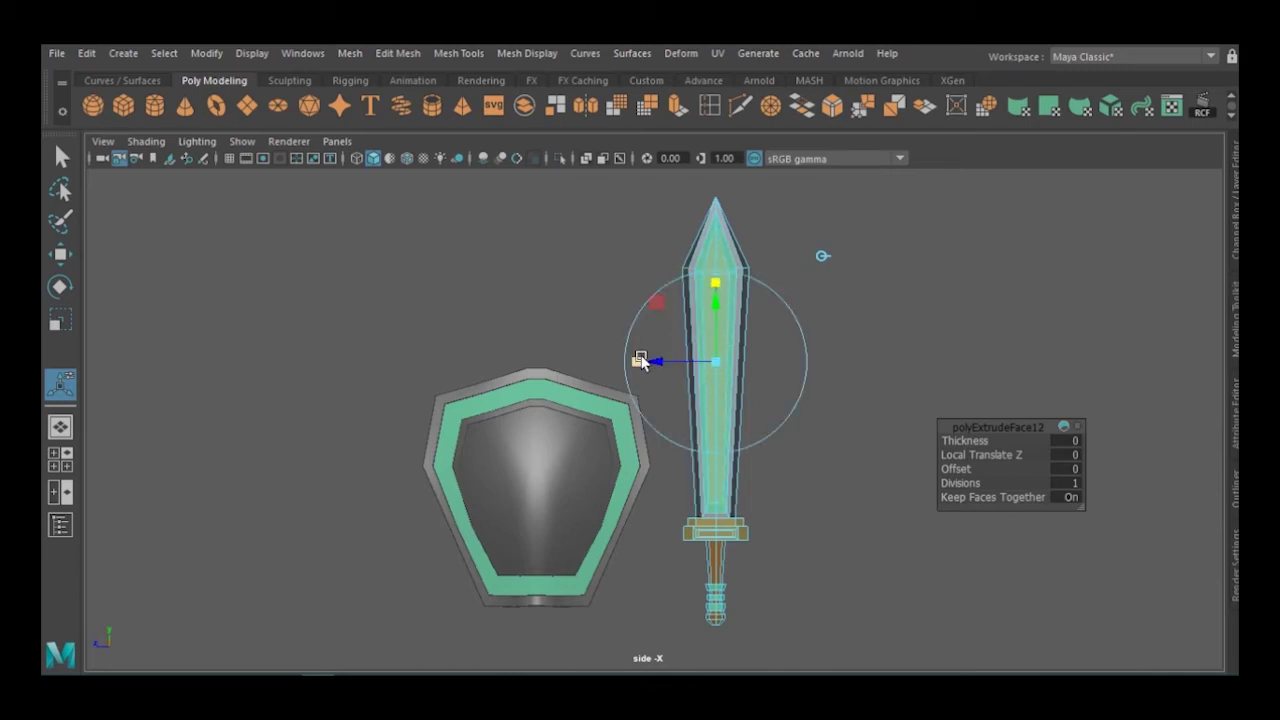
drag(641, 363, 643, 366)
drag(713, 296, 714, 314)
Apply the grey Clr_5 material to the inset faces and return to Object Mode.
right_click(556, 287)
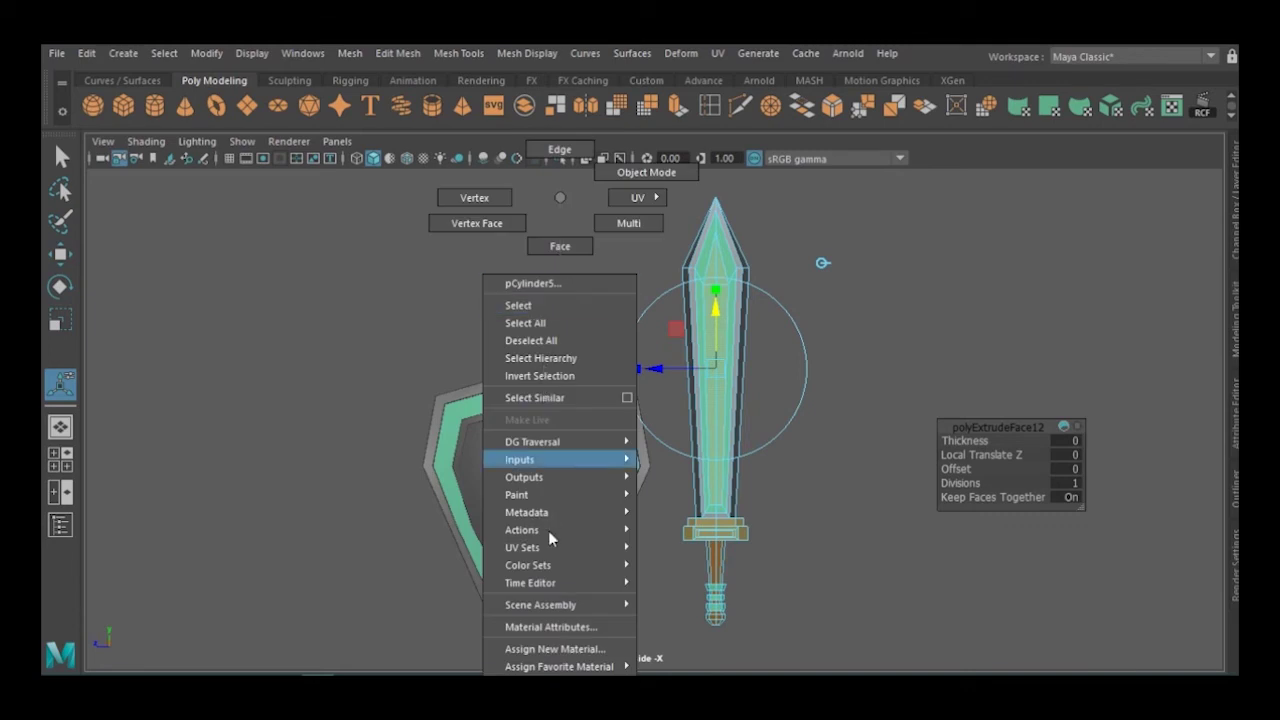
mouse_move(559, 666)
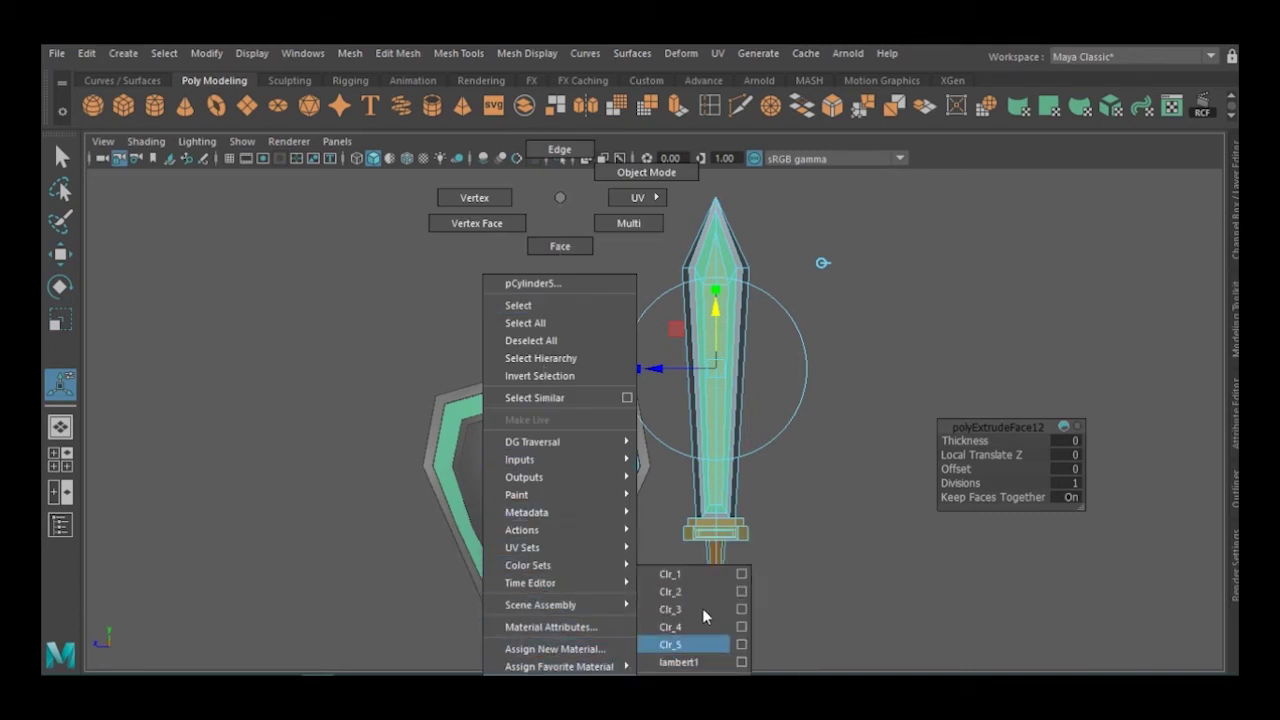
click(698, 574)
right_drag(522, 249, 570, 176)
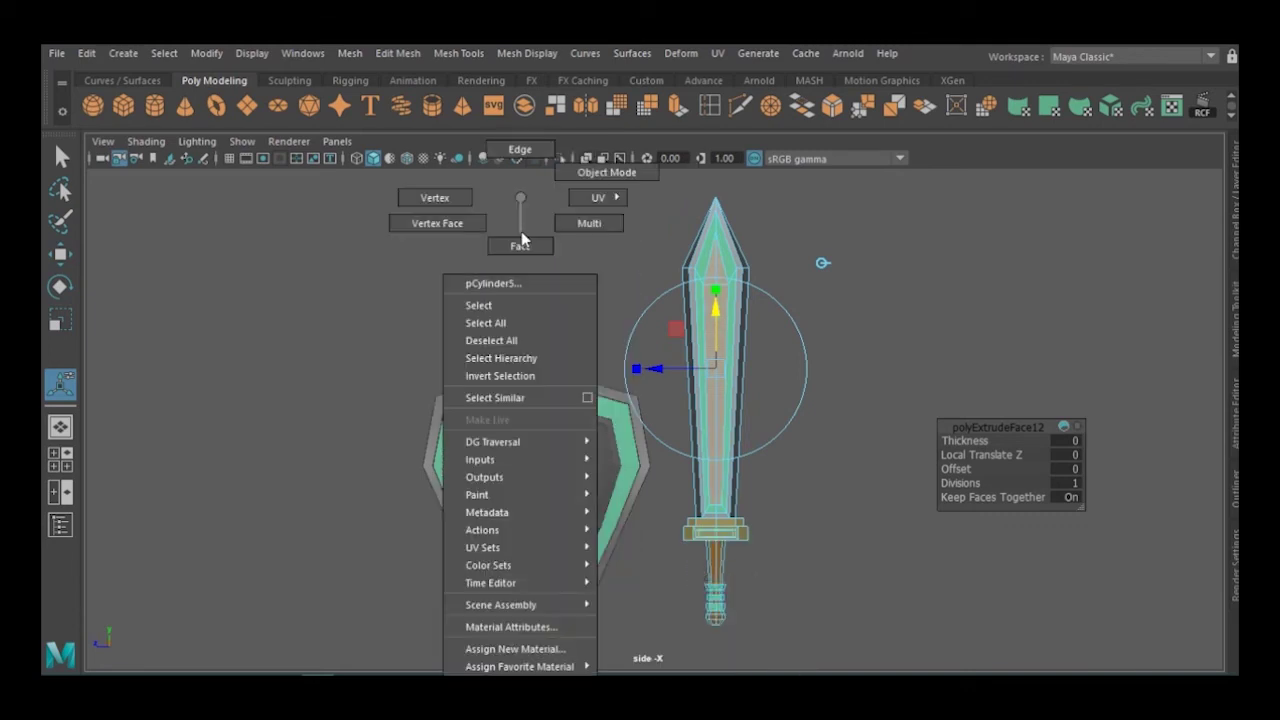
click(566, 185)
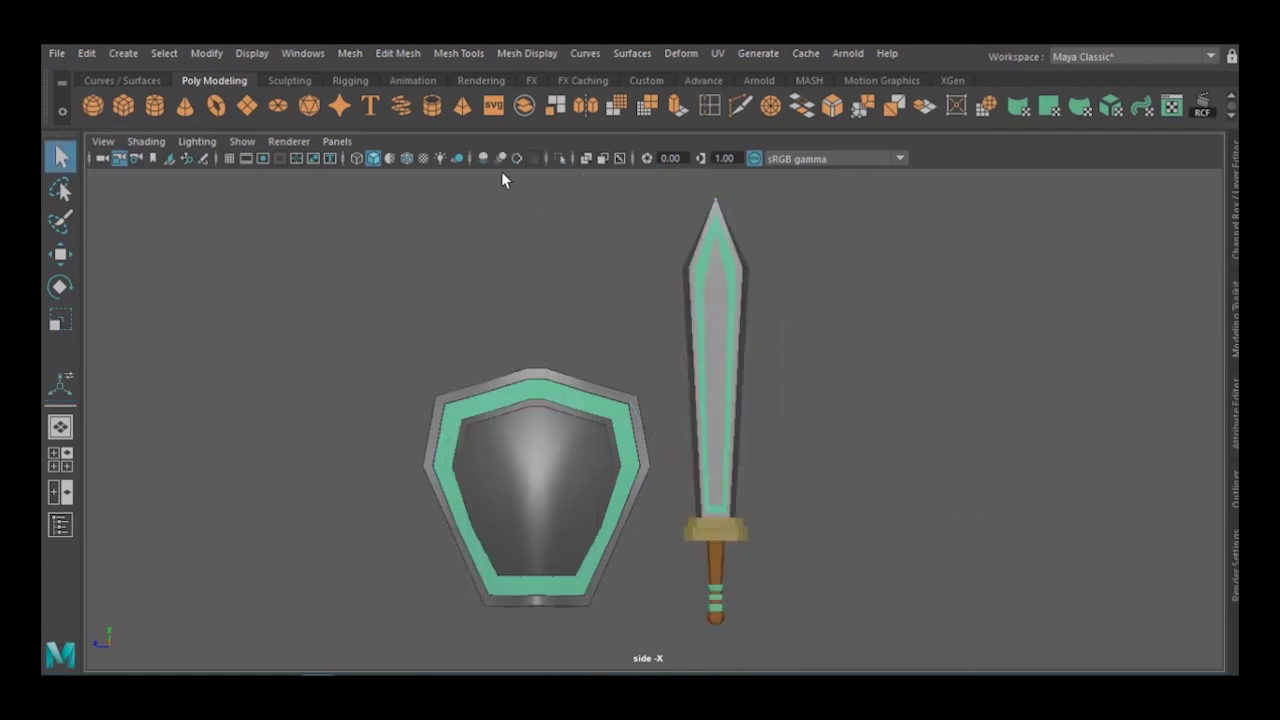